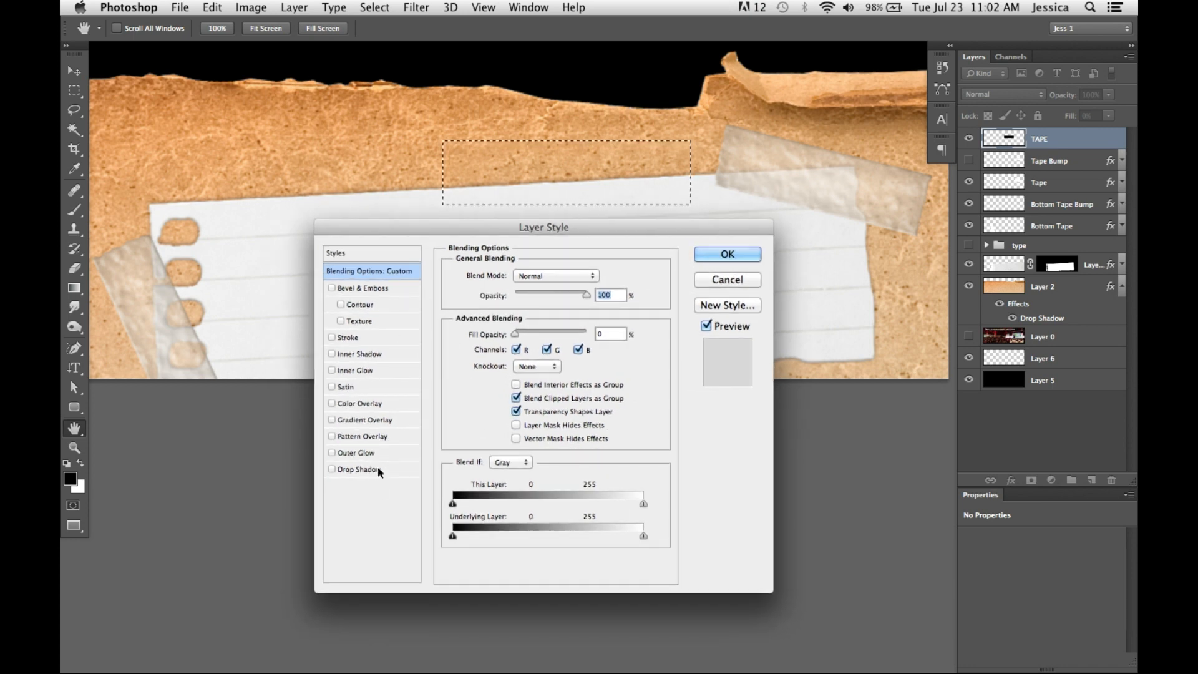
Add a Color Overlay to the TAPE layer in a light peach tone
{"action": "left_click", "coordinate": [383, 401]}
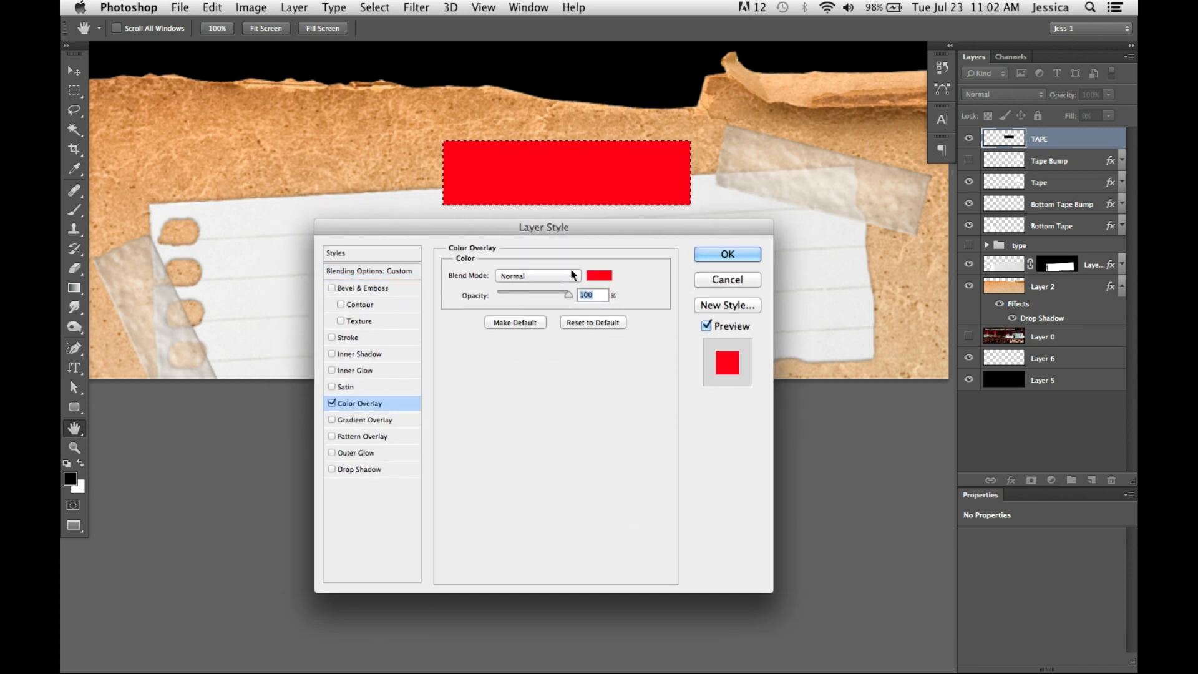
{"action": "left_click", "coordinate": [599, 275]}
{"action": "mouse_move", "coordinate": [549, 320]}
{"action": "left_mouse_down"}
{"action": "mouse_move", "coordinate": [533, 323]}
{"action": "mouse_move", "coordinate": [553, 317]}
{"action": "left_mouse_up"}
{"action": "left_click", "coordinate": [824, 293]}
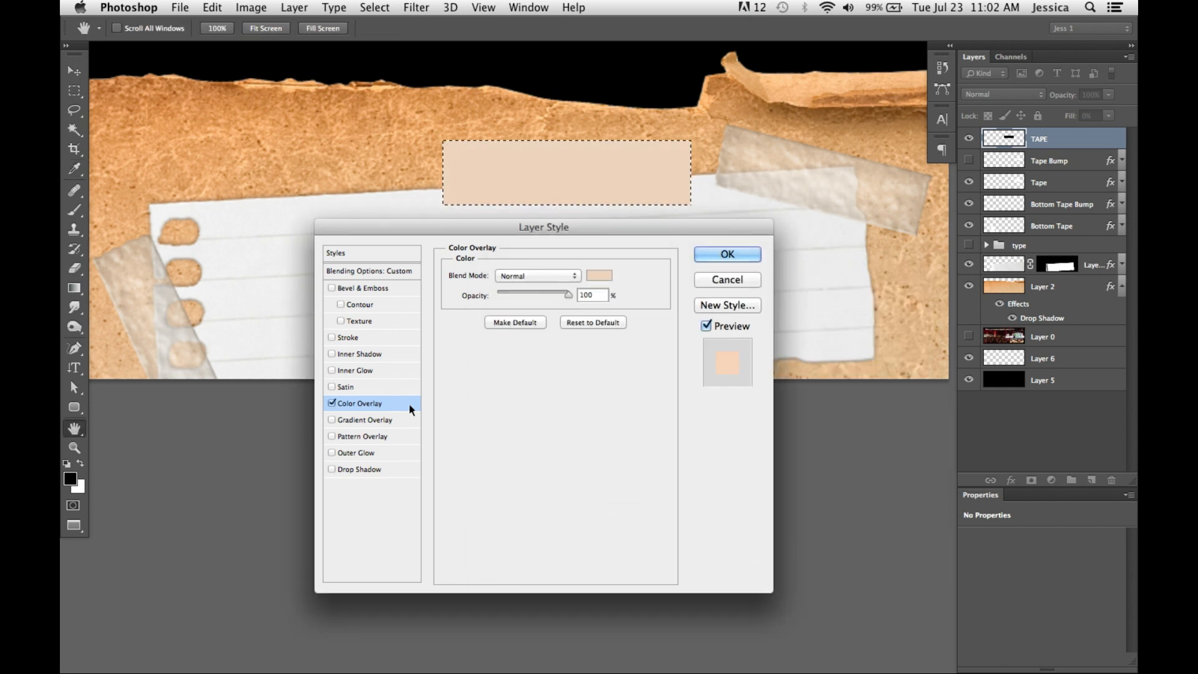
Add Bevel & Emboss to the tape with Use Global Light off, the light angle about 158° and the altitude about 64°
{"action": "left_click", "coordinate": [351, 290]}
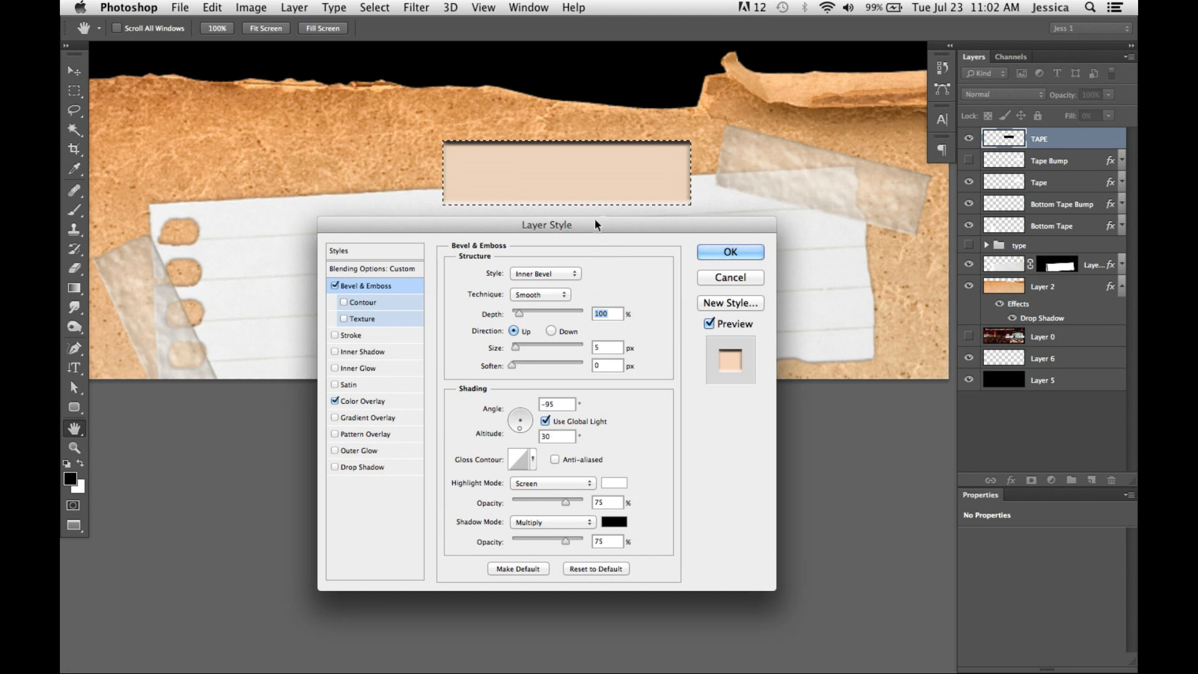
{"action": "left_click", "coordinate": [546, 421]}
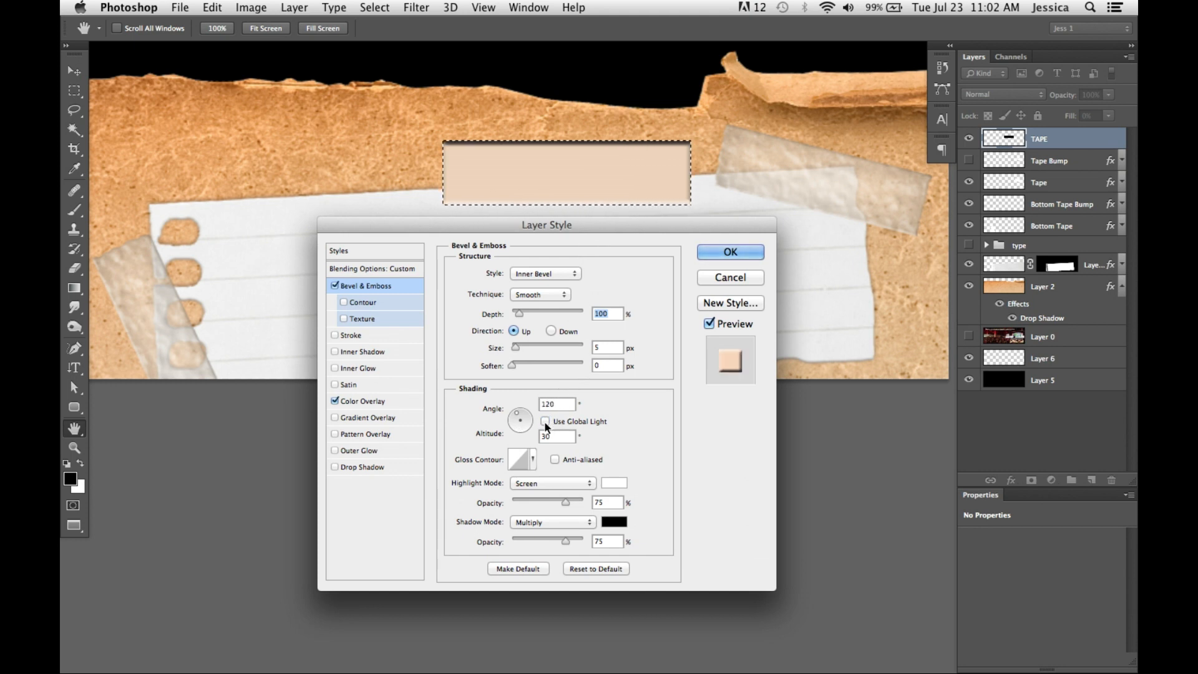
{"action": "left_click", "coordinate": [520, 421]}
{"action": "left_click_drag", "start_coordinate": [520, 422], "coordinate": [518, 422]}
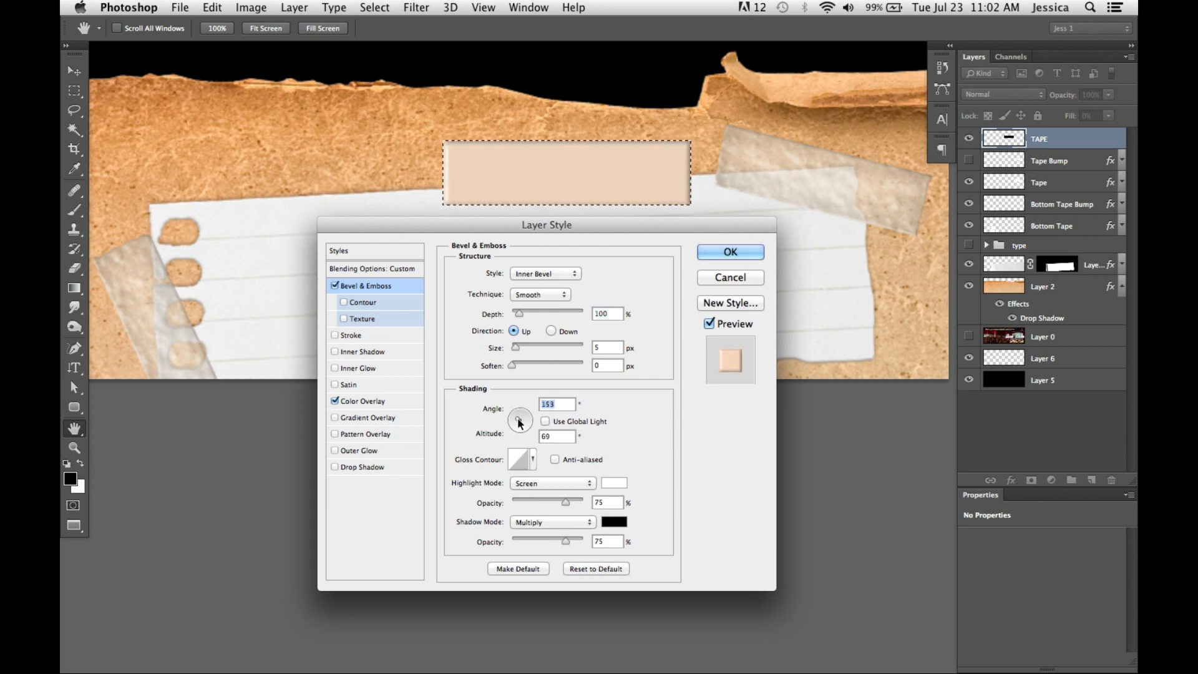
Set the bevel's highlight color to pale cream #fbe9d5, starting from an orange sampled off the parchment
{"action": "left_click", "coordinate": [613, 483]}
{"action": "left_click", "coordinate": [237, 177]}
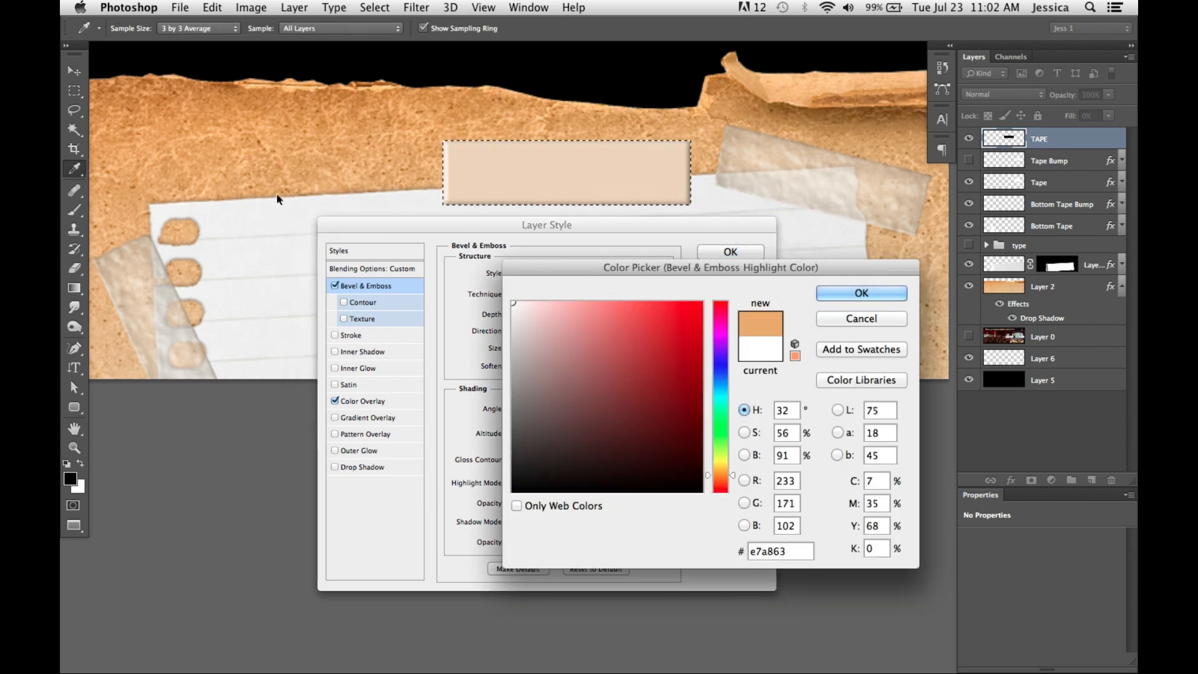
{"action": "left_click", "coordinate": [519, 305]}
{"action": "left_click_drag", "start_coordinate": [518, 305], "coordinate": [531, 303]}
{"action": "left_click", "coordinate": [539, 305]}
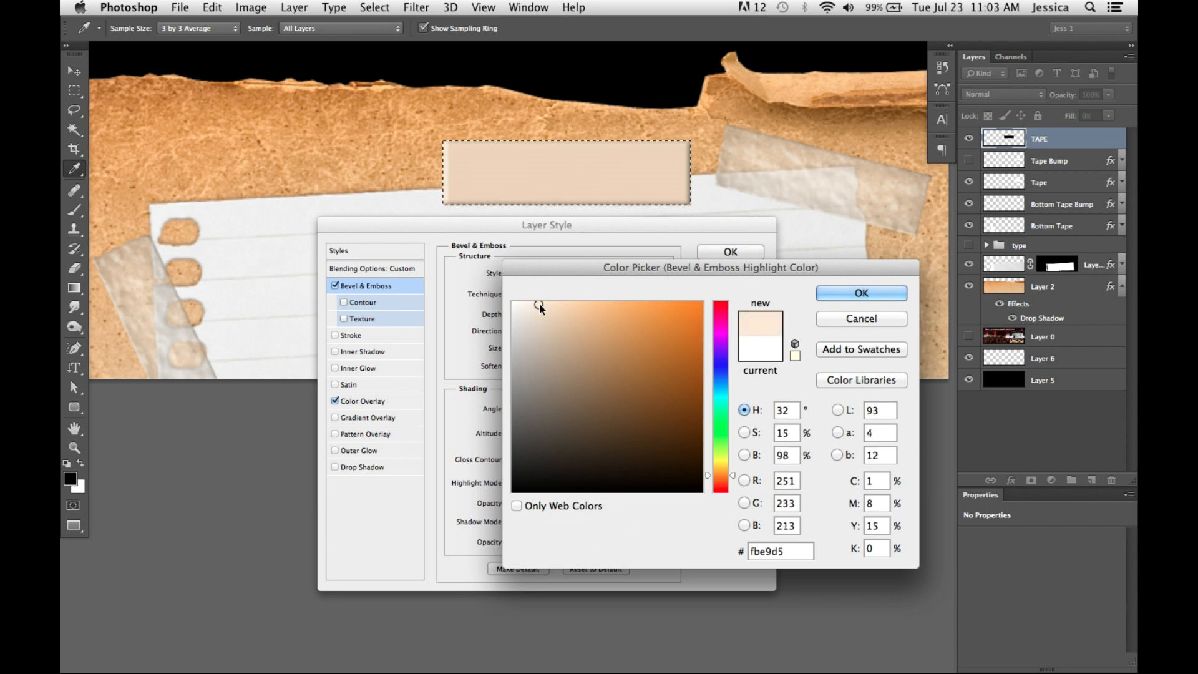
{"action": "left_click", "coordinate": [827, 294]}
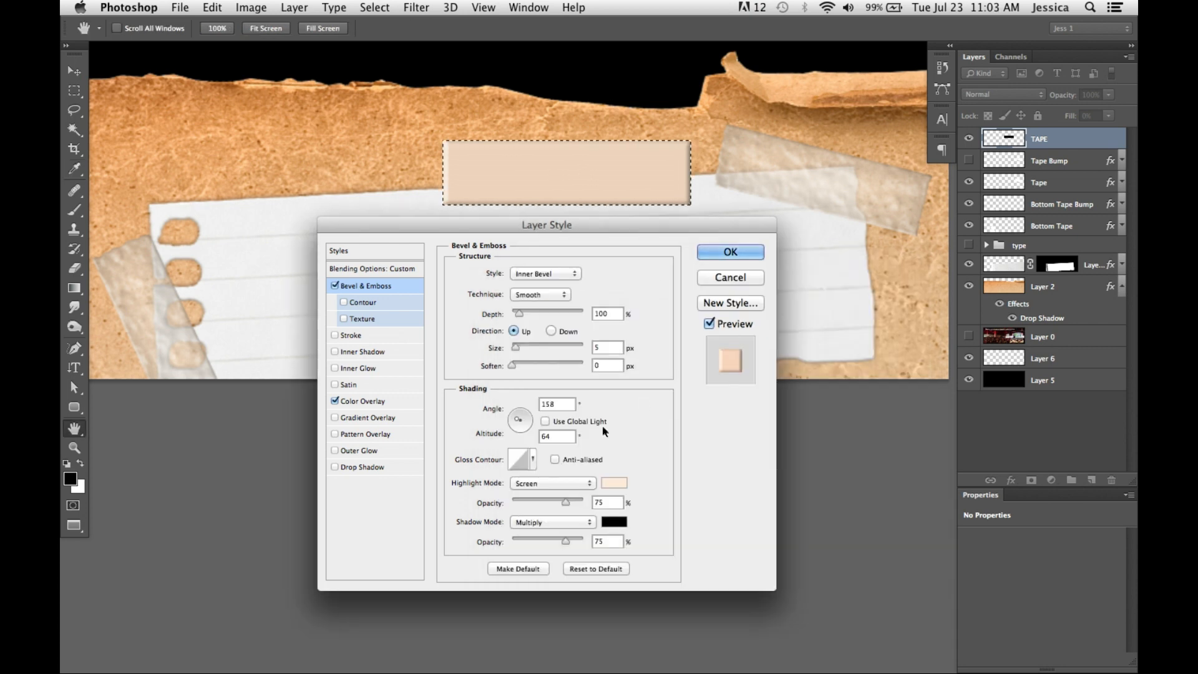
Set the bevel's shadow color to dark brown and its size to 6 px
{"action": "left_click", "coordinate": [614, 521]}
{"action": "left_click", "coordinate": [893, 253]}
{"action": "left_click_drag", "start_coordinate": [645, 409], "coordinate": [655, 429]}
{"action": "left_click", "coordinate": [829, 296]}
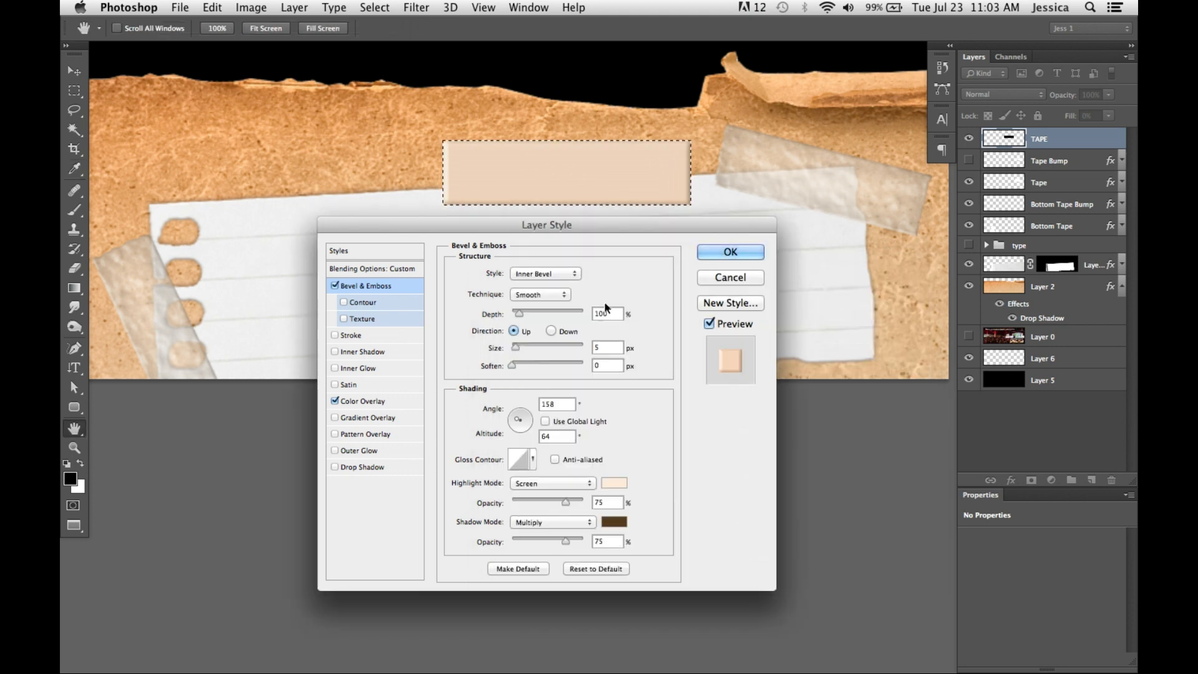
{"action": "left_click_drag", "start_coordinate": [521, 351], "coordinate": [522, 351]}
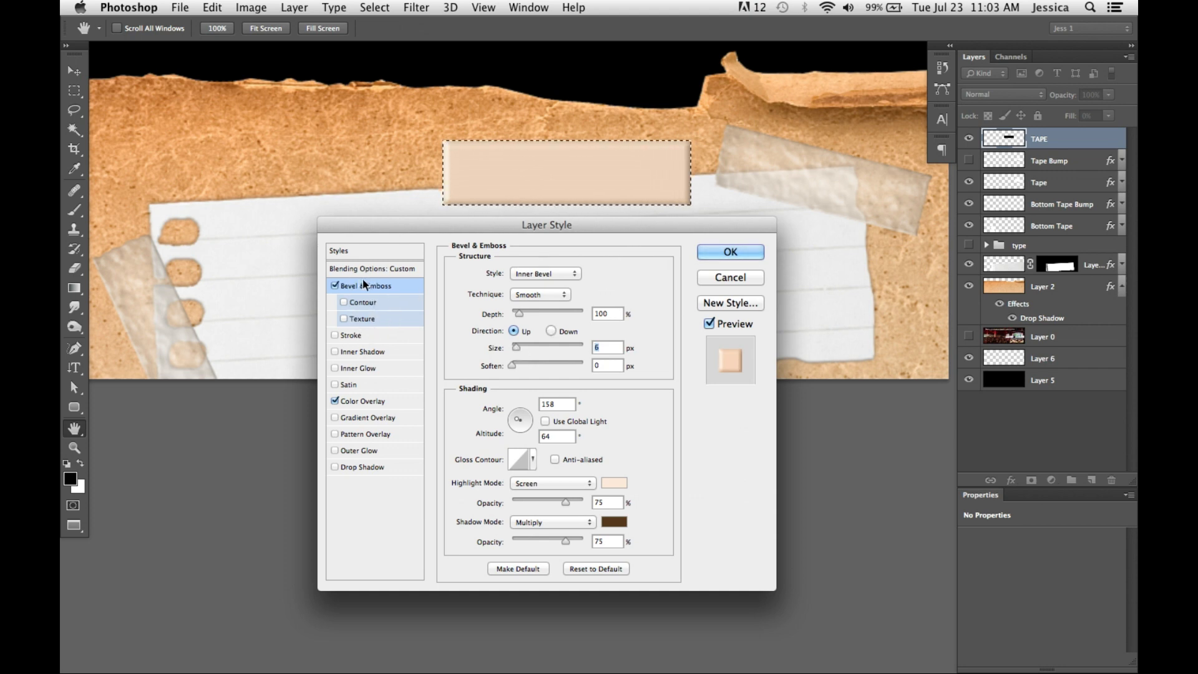
Add a Laid-horizontal texture to the bevel at 400% scale and +59% depth, and apply the layer style
{"action": "left_click", "coordinate": [380, 320]}
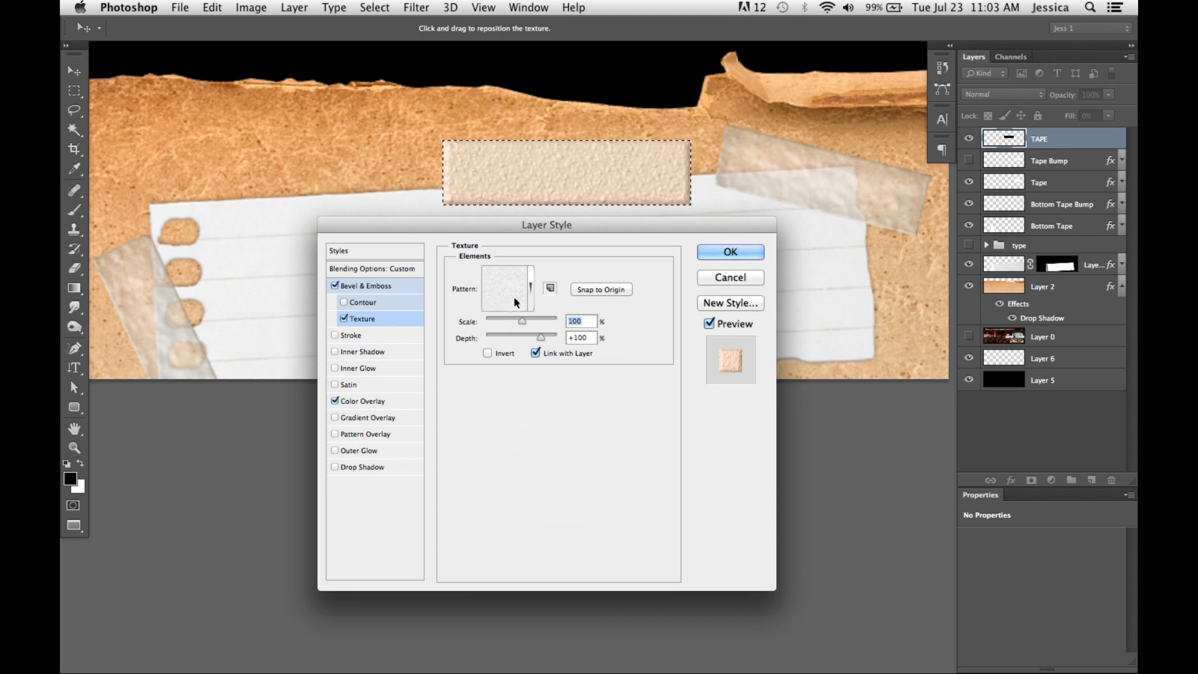
{"action": "left_click", "coordinate": [530, 288]}
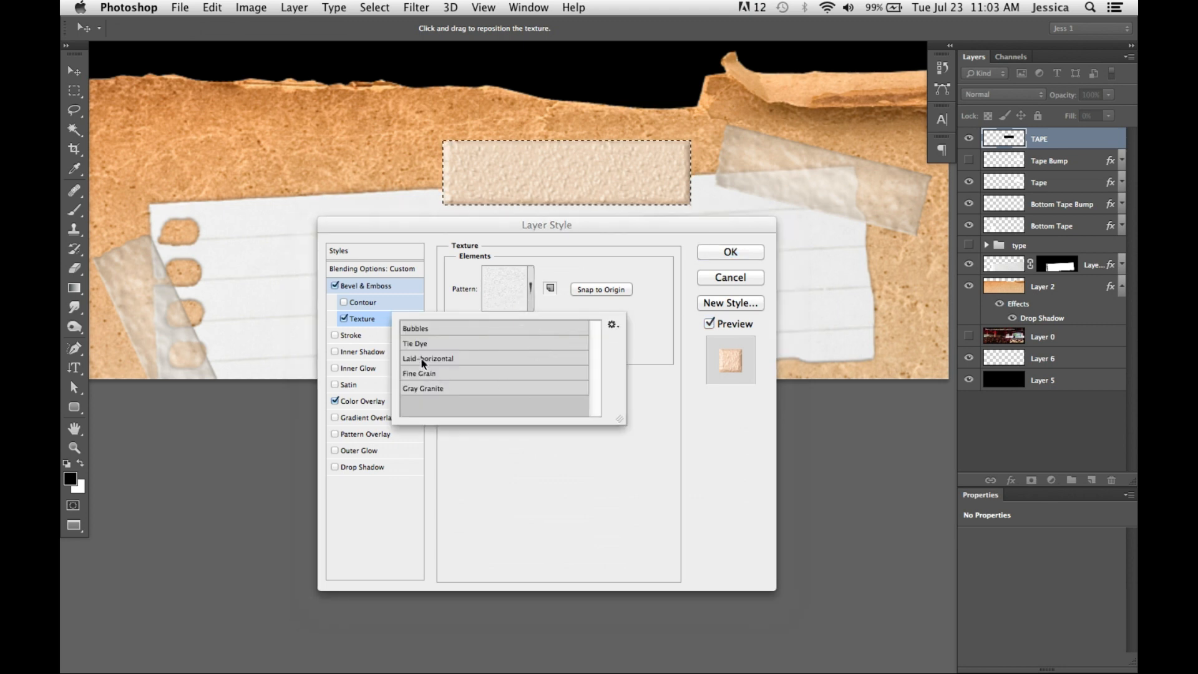
{"action": "left_click", "coordinate": [477, 359]}
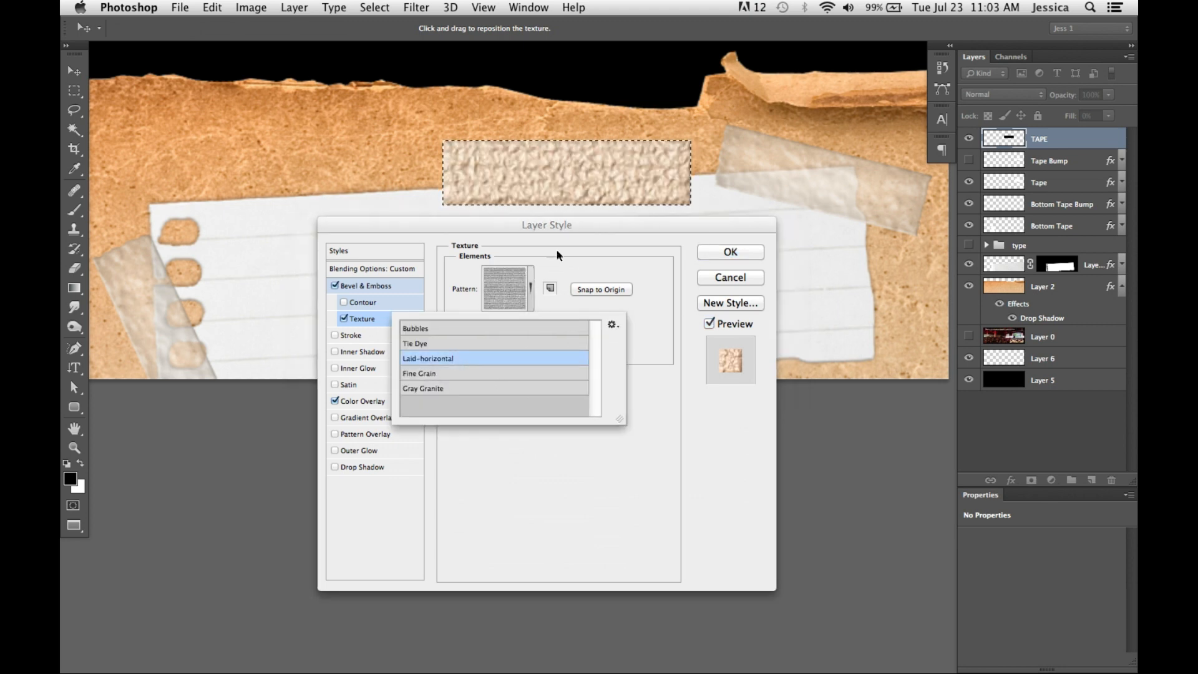
{"action": "left_click", "coordinate": [541, 286]}
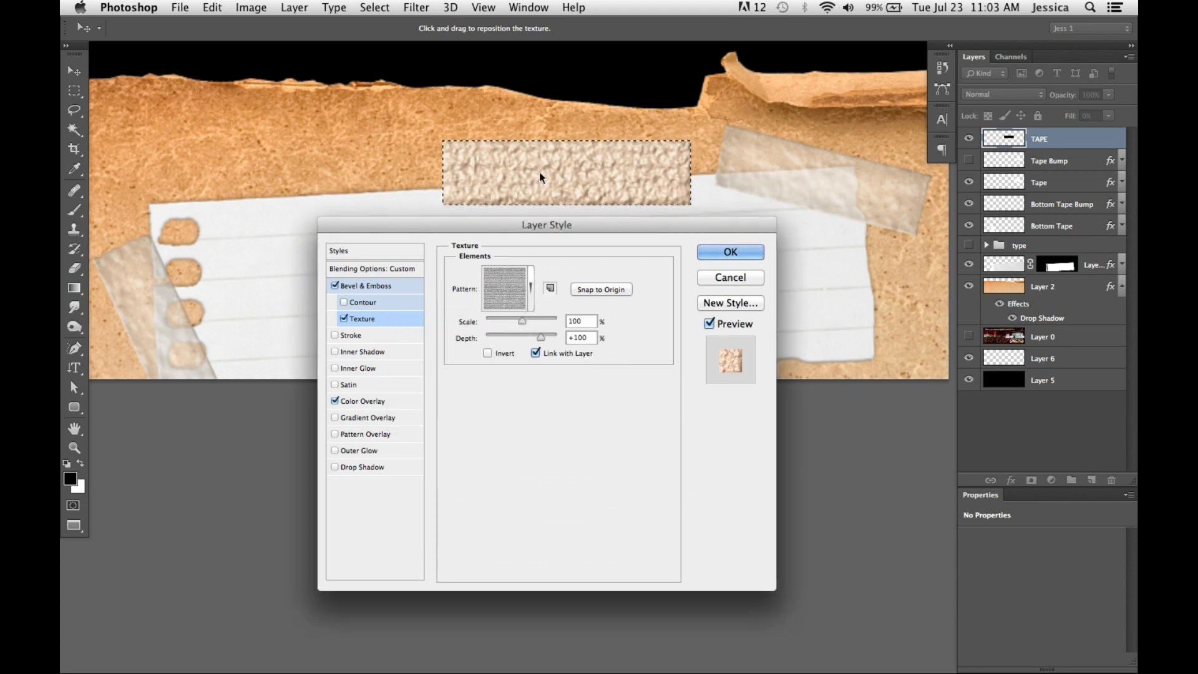
{"action": "left_click_drag", "start_coordinate": [522, 323], "coordinate": [535, 325]}
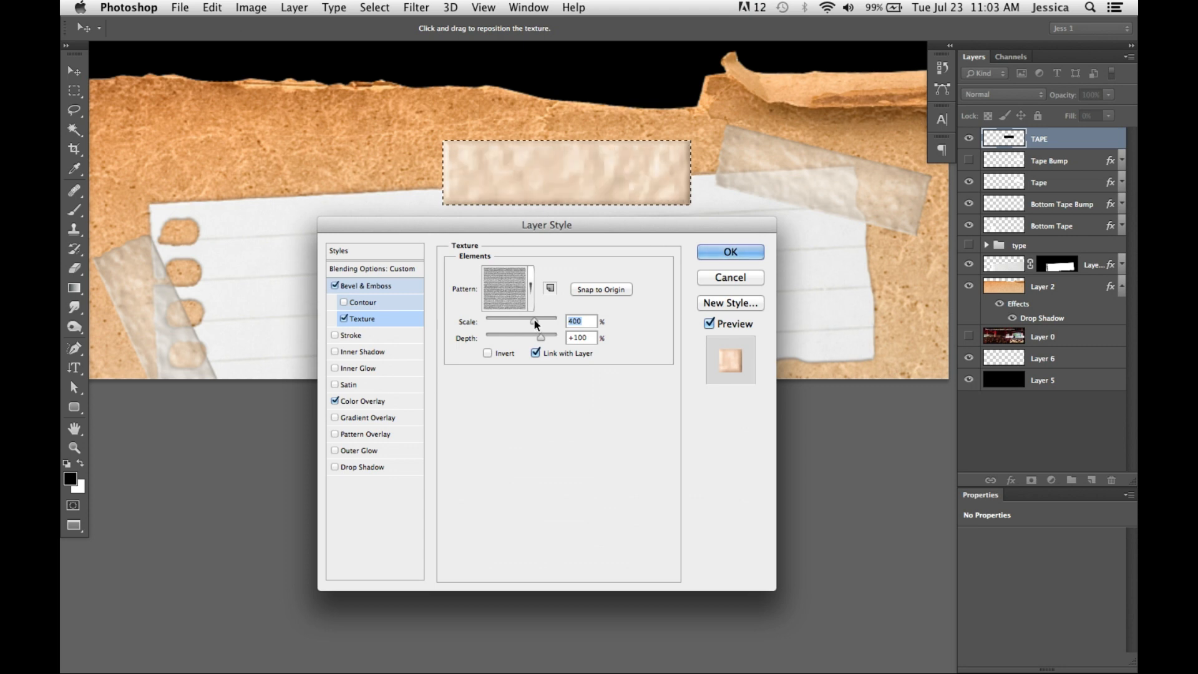
{"action": "left_click_drag", "start_coordinate": [540, 338], "coordinate": [534, 337]}
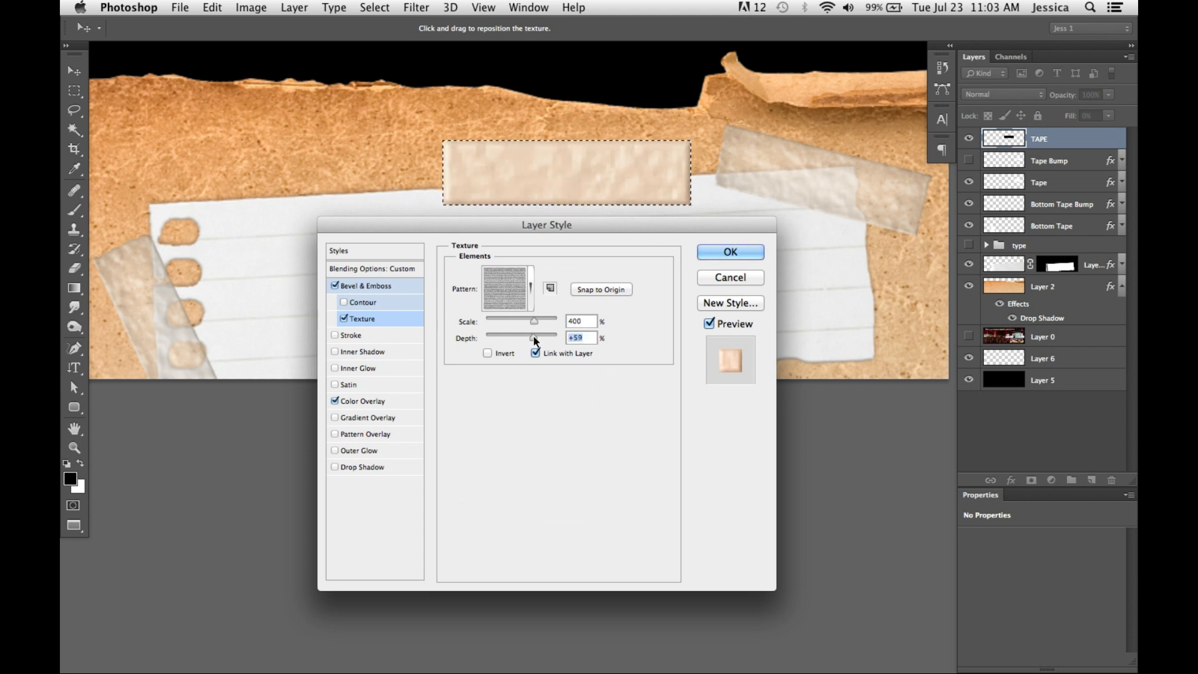
{"action": "left_click", "coordinate": [709, 252]}
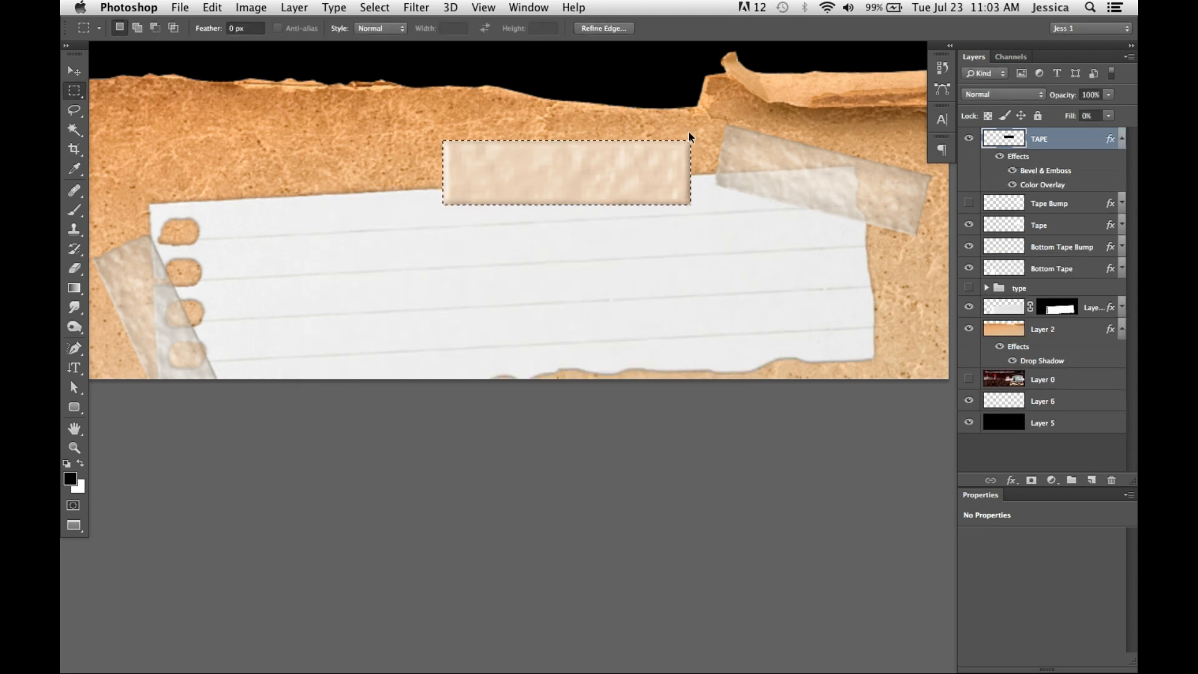
Clear the selection, then lasso a jagged sliver along the tape's right end and delete it for a torn edge
{"action": "key", "text": "super+d"}
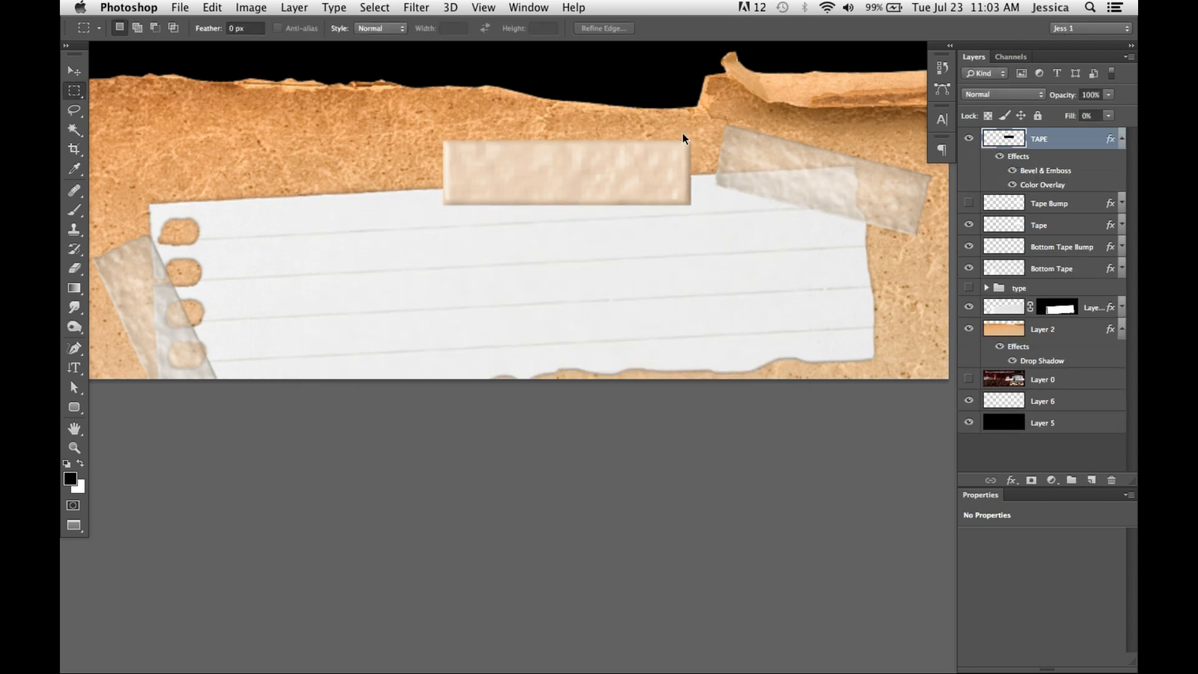
{"action": "key", "text": "l"}
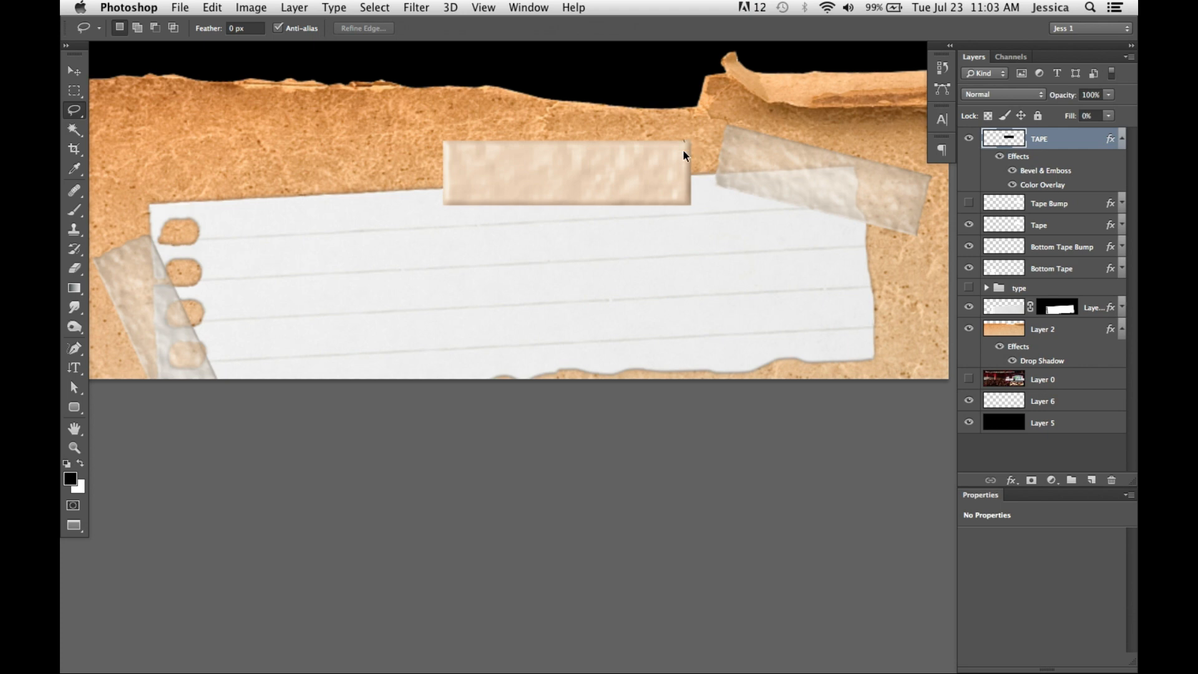
{"action": "mouse_move", "coordinate": [683, 212]}
{"action": "left_mouse_down"}
{"action": "mouse_move", "coordinate": [694, 154]}
{"action": "mouse_move", "coordinate": [680, 133]}
{"action": "left_mouse_up"}
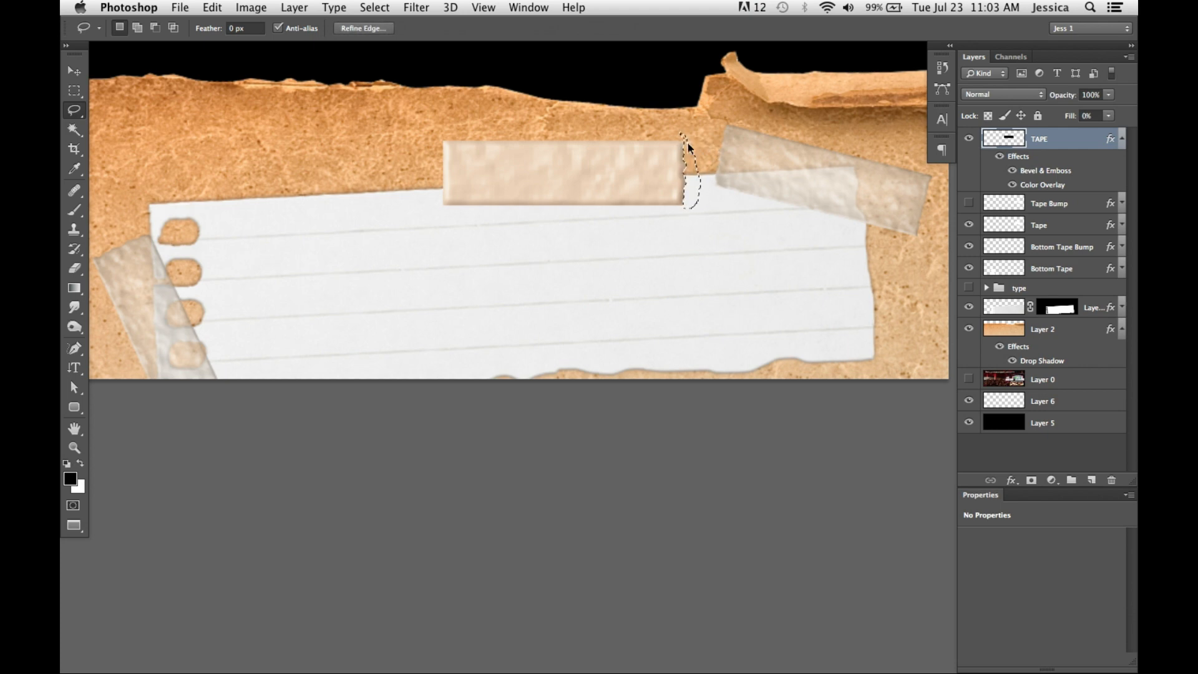
{"action": "key", "text": "Delete"}
{"action": "key", "text": "super+d"}
Lasso and delete a jagged sliver along the tape's left end, then deselect
{"action": "mouse_move", "coordinate": [444, 216]}
{"action": "left_mouse_down"}
{"action": "mouse_move", "coordinate": [430, 139]}
{"action": "mouse_move", "coordinate": [447, 125]}
{"action": "left_mouse_up"}
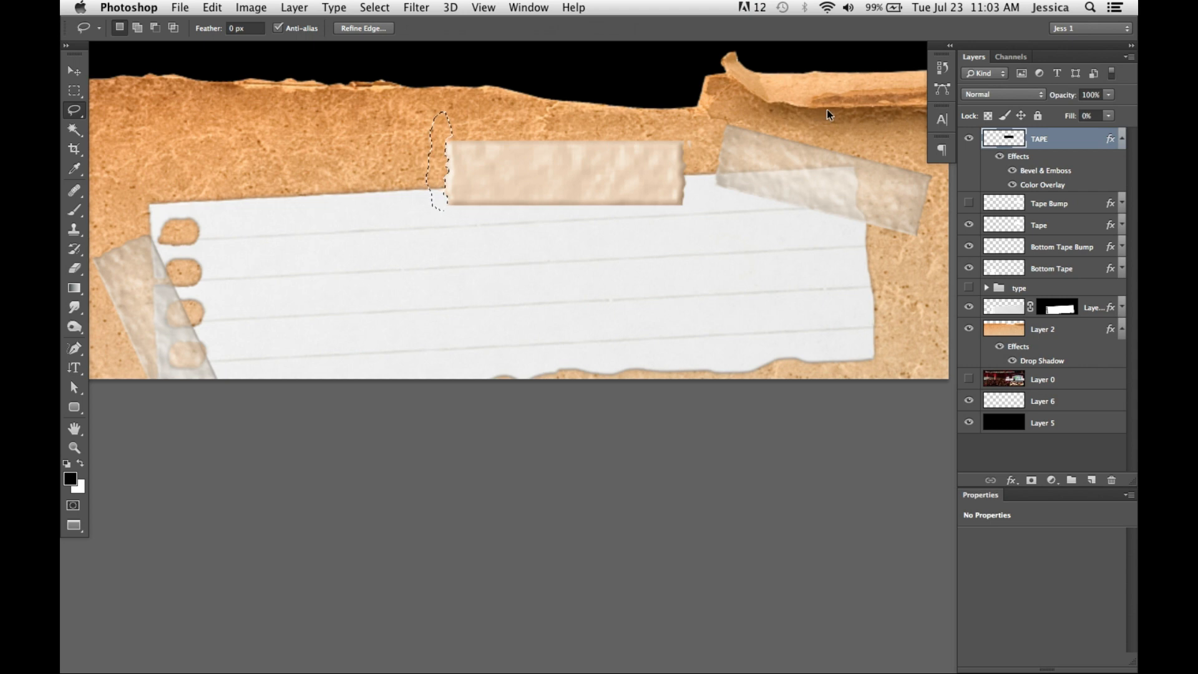
{"action": "key", "text": "Delete"}
{"action": "key", "text": "super+d"}
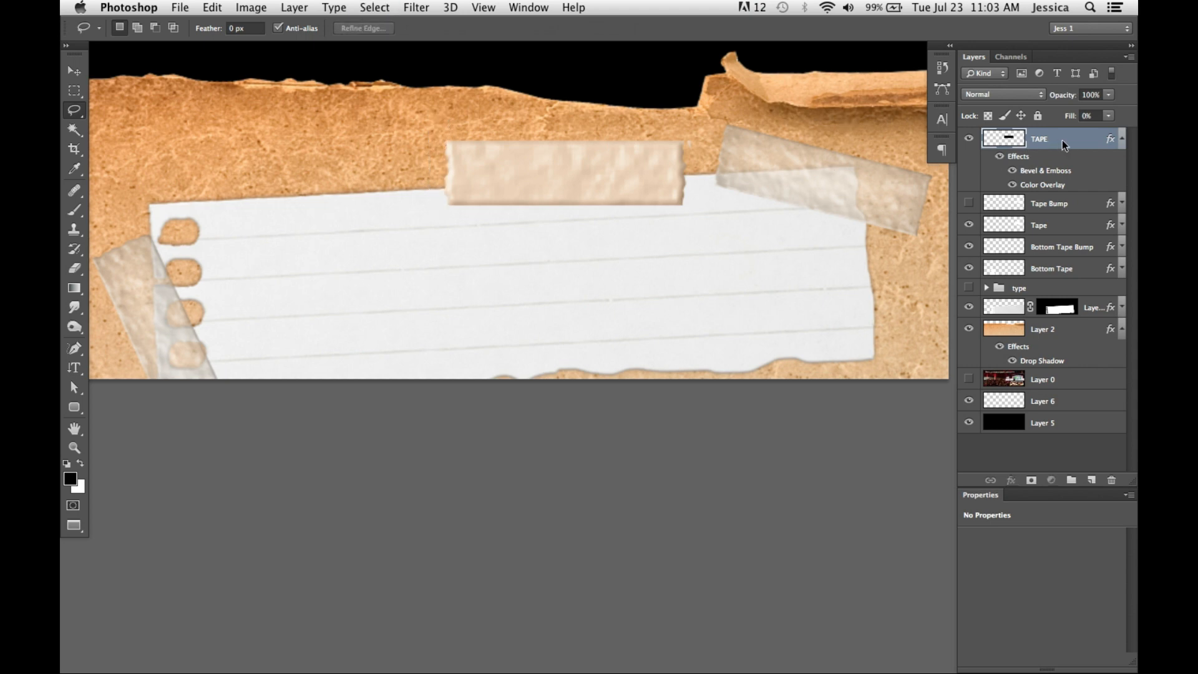
Lower the opacity of the TAPE layer's Color Overlay so the tape turns translucent
{"action": "double_click", "coordinate": [1061, 141]}
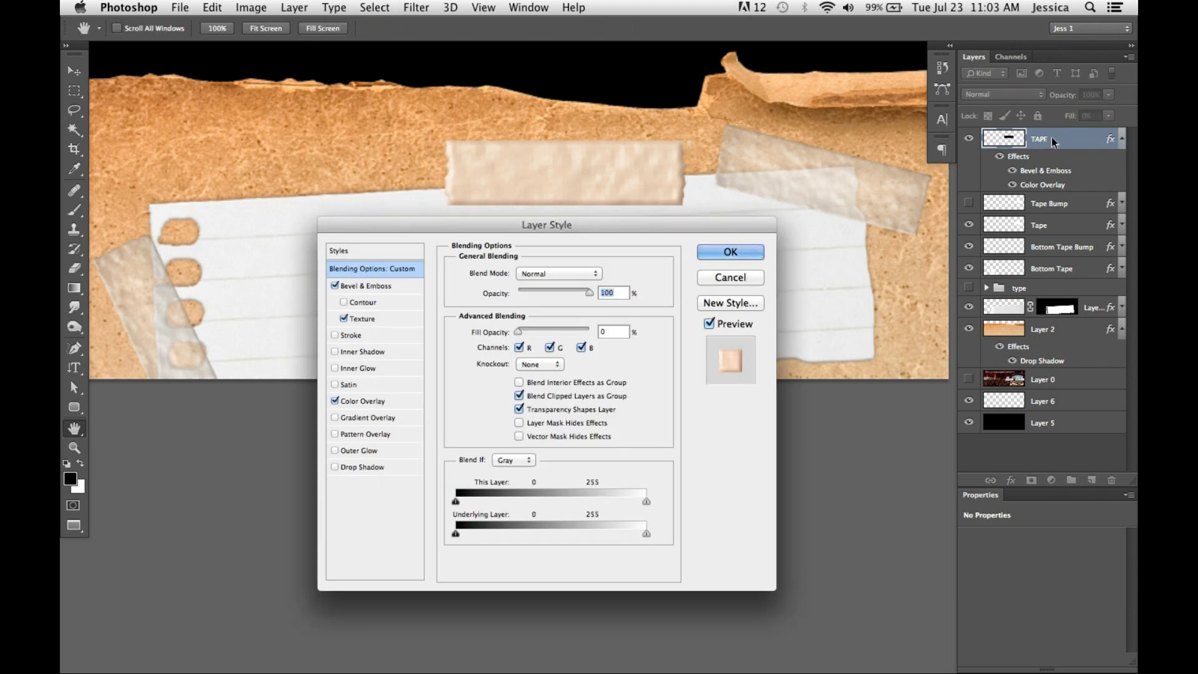
{"action": "left_click", "coordinate": [374, 401]}
{"action": "left_click_drag", "start_coordinate": [571, 291], "coordinate": [540, 298]}
Reduce the tape's Bevel & Emboss depth to 74% and size to 4 px, and apply the style
{"action": "left_click", "coordinate": [373, 320]}
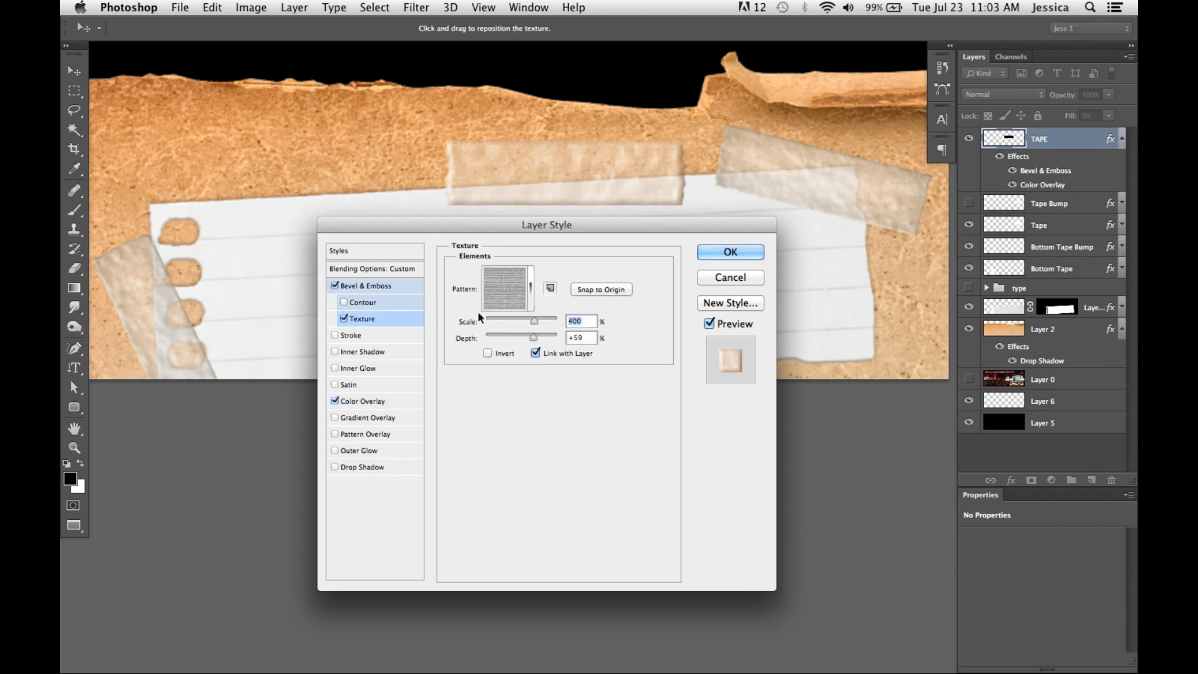
{"action": "left_click", "coordinate": [371, 286]}
{"action": "left_click_drag", "start_coordinate": [520, 314], "coordinate": [515, 348]}
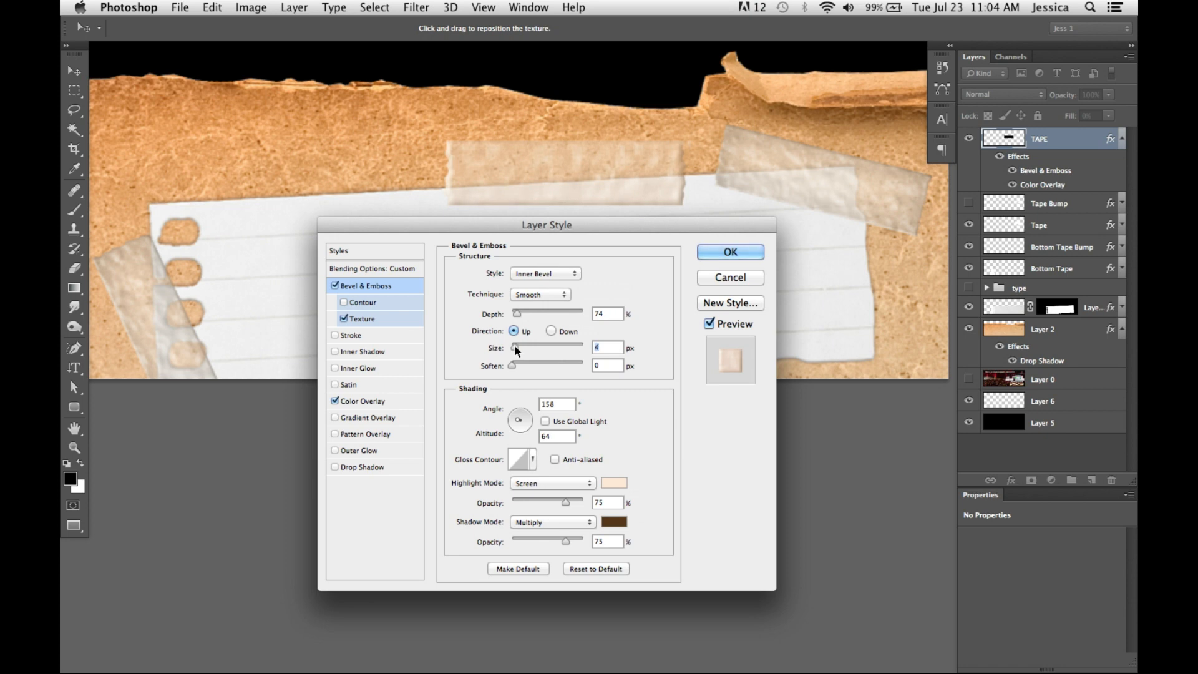
{"action": "left_click", "coordinate": [728, 252]}
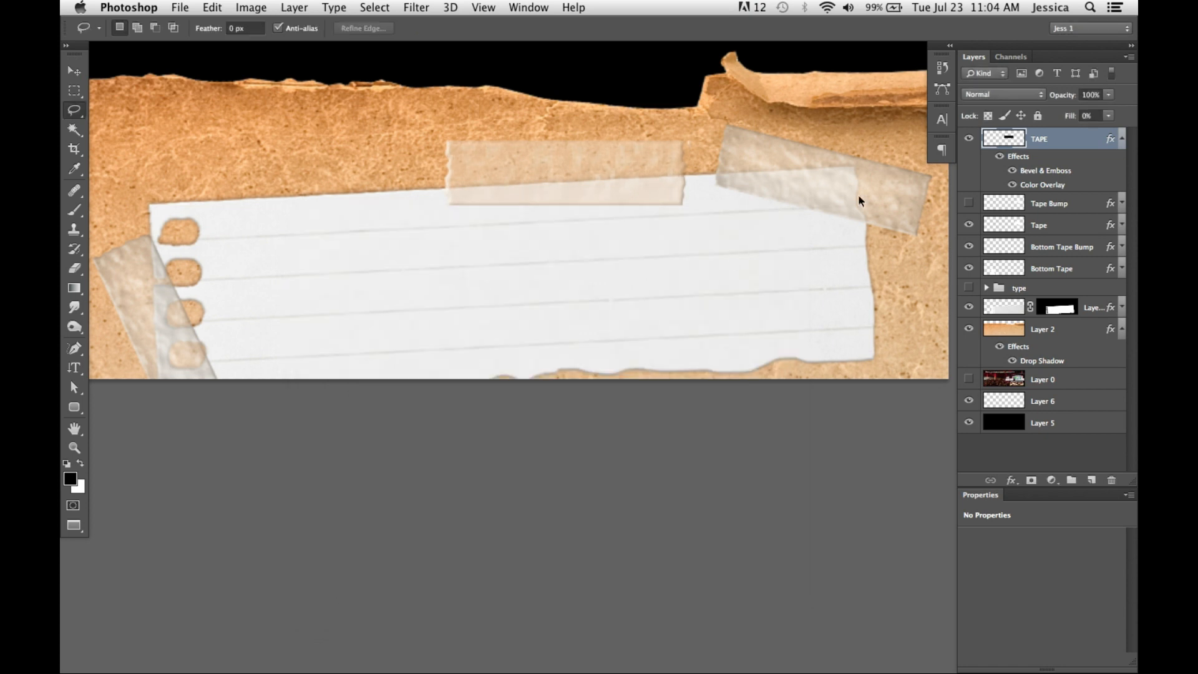
Hide the old Tape and Bottom Tape Bump layers, and rotate and move the new tape onto the paper's upper-right corner
{"action": "left_click", "coordinate": [968, 225]}
{"action": "left_click", "coordinate": [969, 246]}
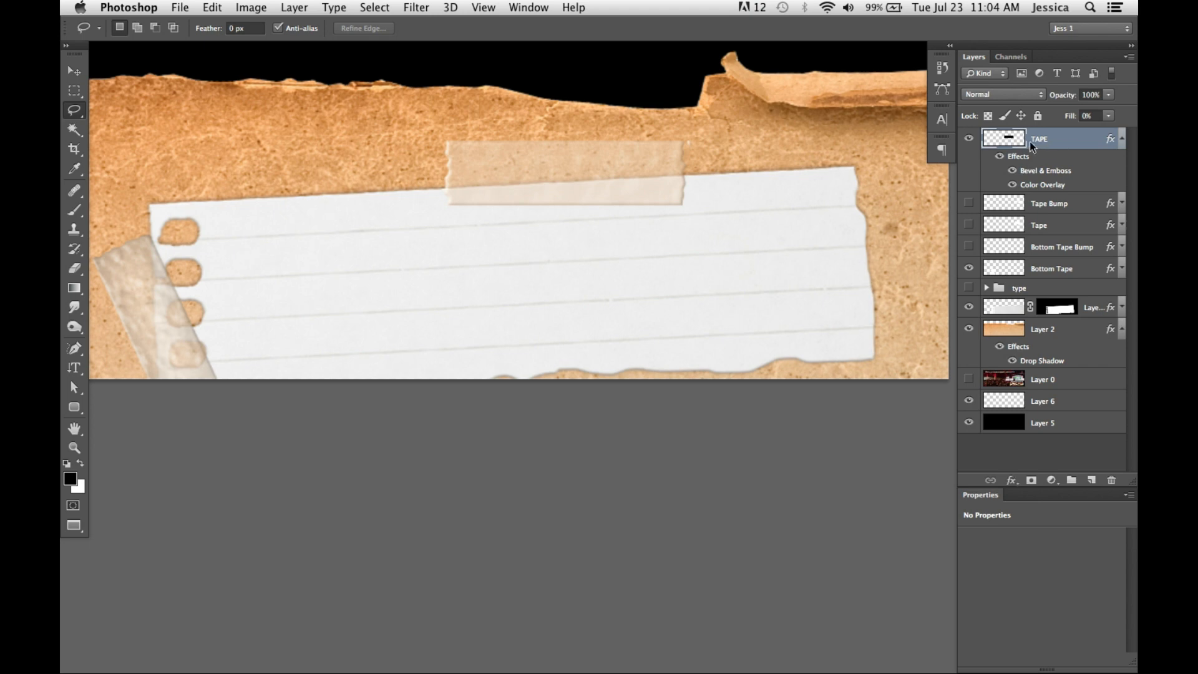
{"action": "key", "text": "ctrl+t"}
{"action": "left_click_drag", "start_coordinate": [815, 171], "coordinate": [918, 207]}
{"action": "left_click_drag", "start_coordinate": [704, 172], "coordinate": [743, 179]}
{"action": "left_click_drag", "start_coordinate": [852, 205], "coordinate": [838, 179]}
{"action": "key", "text": "Return"}
{"action": "key", "text": "l"}
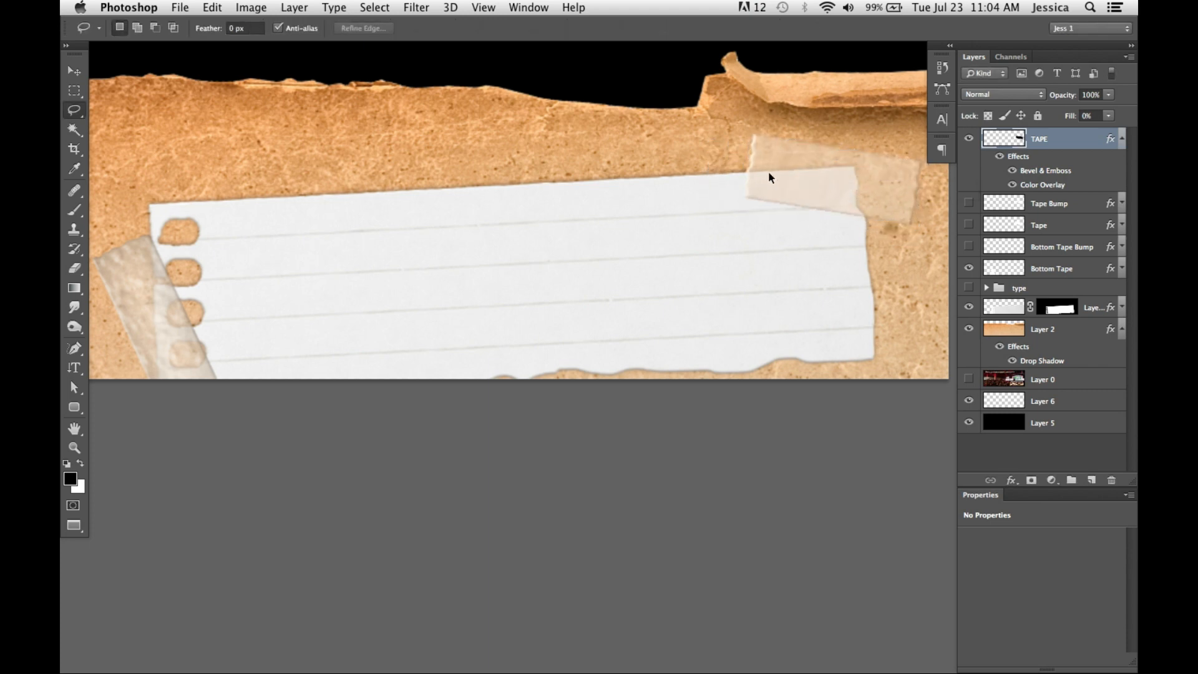
Load the paper's layer mask as a selection, copy the overlapping tape to a new layer, and compare with it hidden and shown
{"action": "left_click", "coordinate": [1058, 309], "text": "super"}
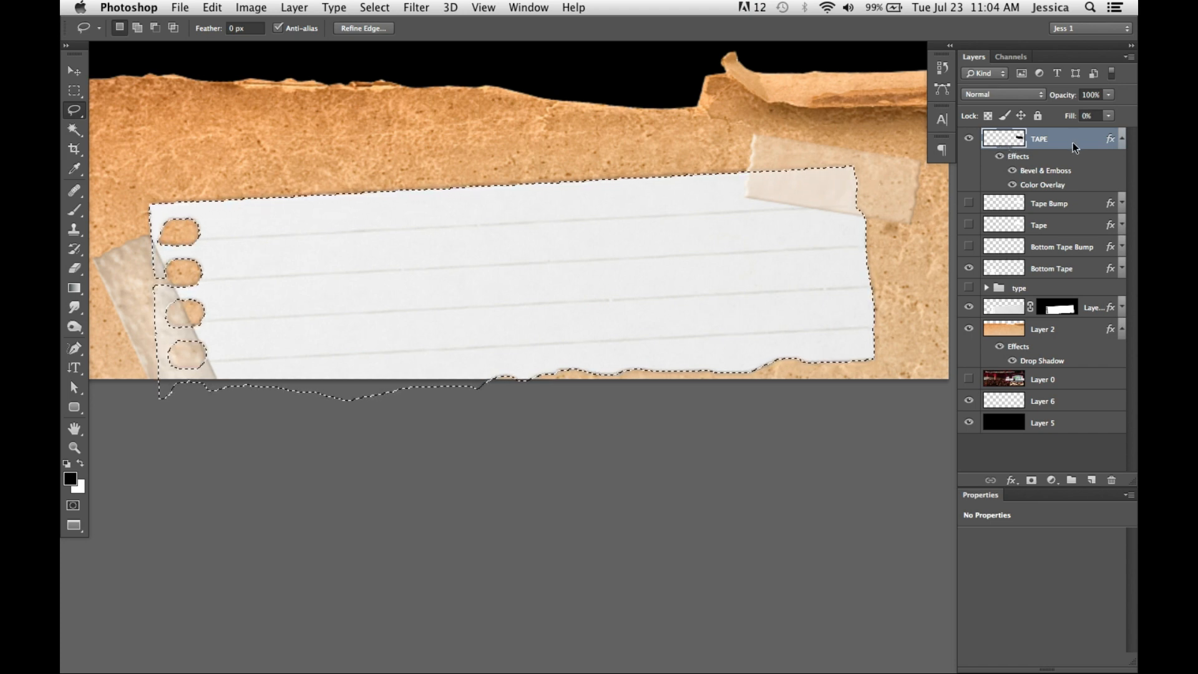
{"action": "key", "text": "super+j"}
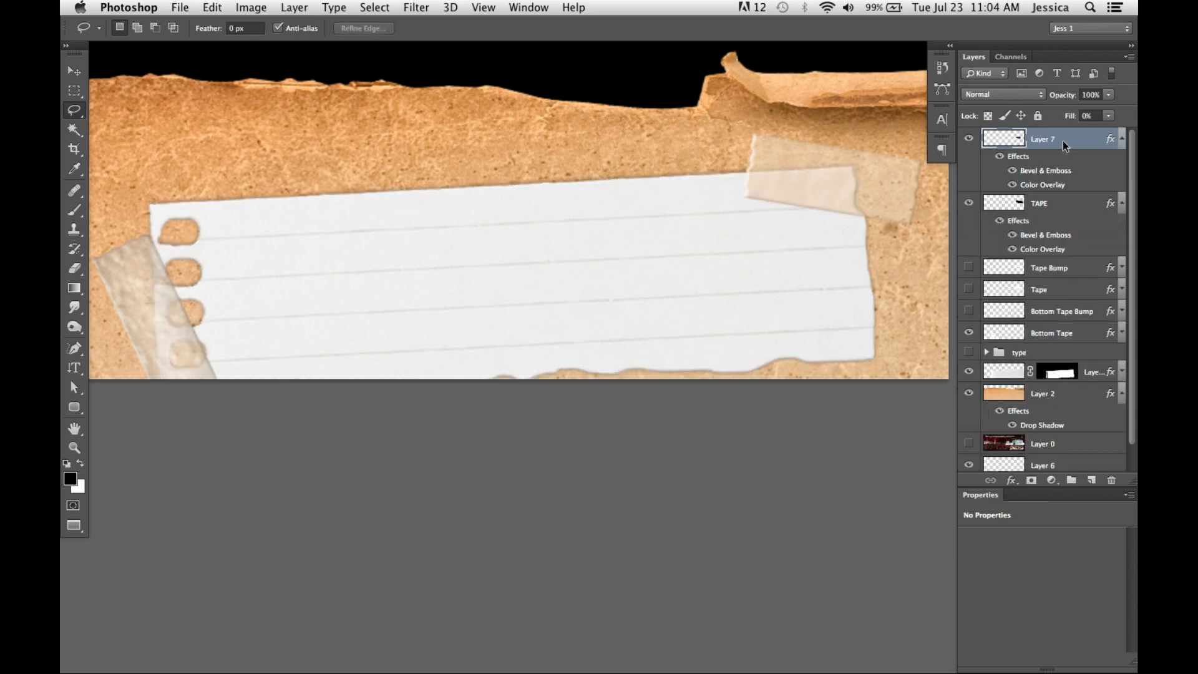
{"action": "left_click", "coordinate": [969, 140]}
{"action": "left_click", "coordinate": [969, 139]}
Show the type group and check the taped corner within the whole banner and close up
{"action": "left_click", "coordinate": [969, 352]}
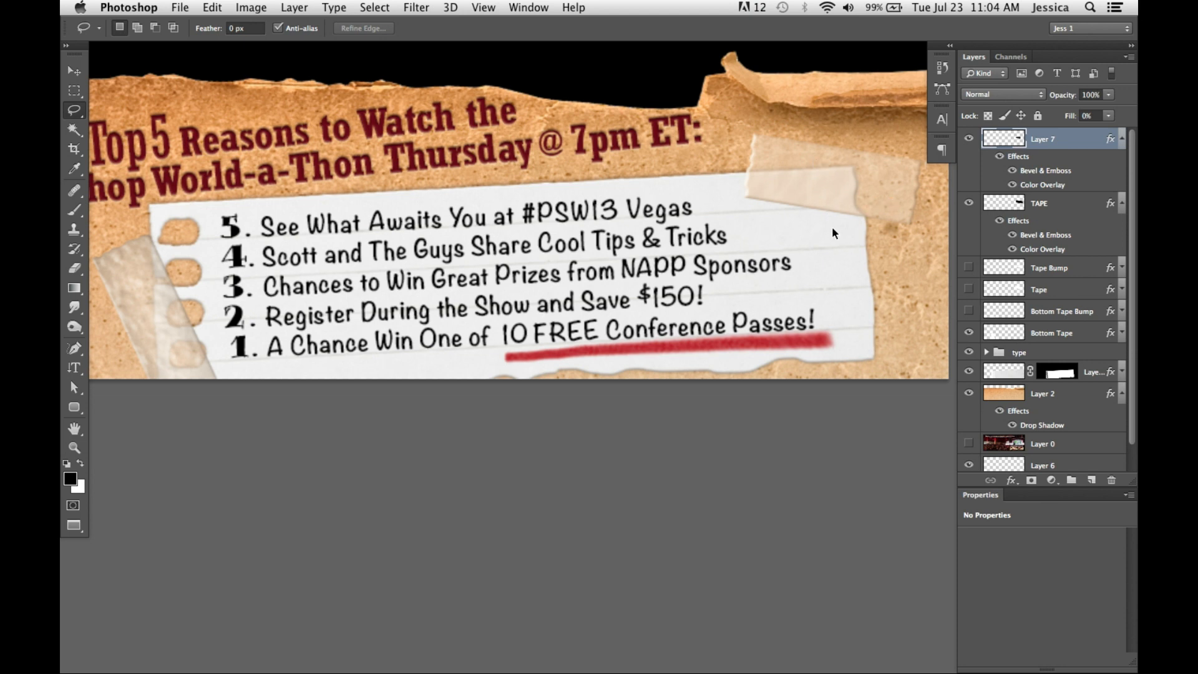
{"action": "key", "text": "z"}
{"action": "left_click", "coordinate": [828, 233], "text": "alt"}
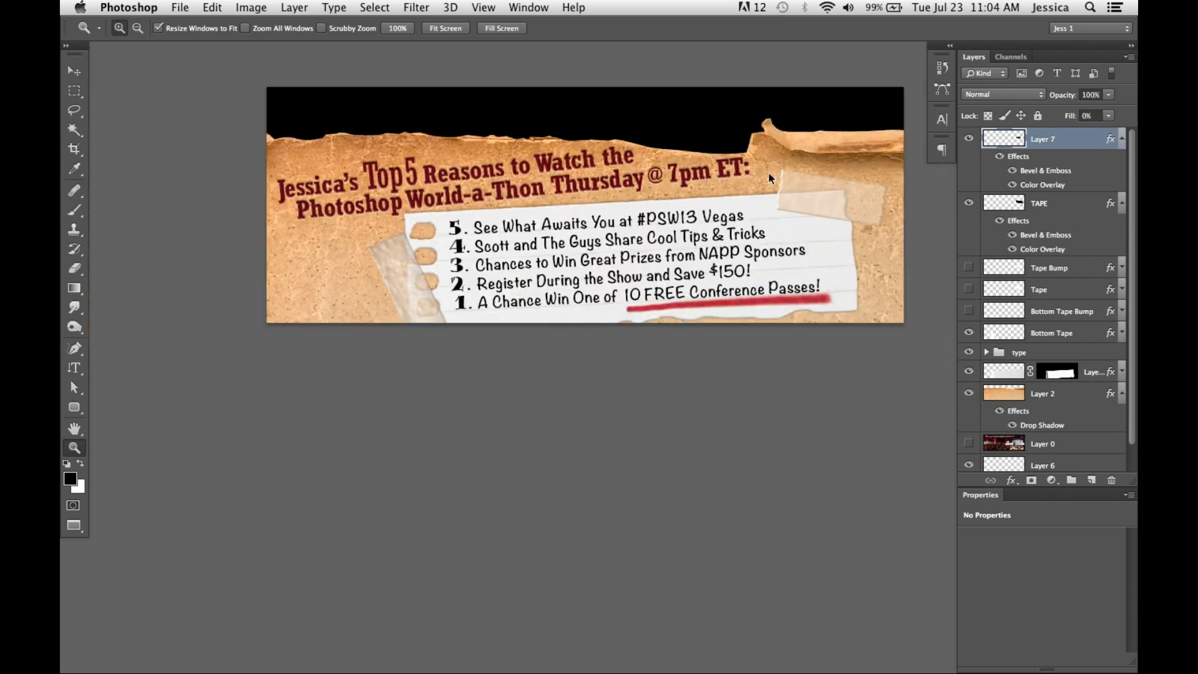
{"action": "left_click_drag", "start_coordinate": [270, 114], "coordinate": [730, 190]}
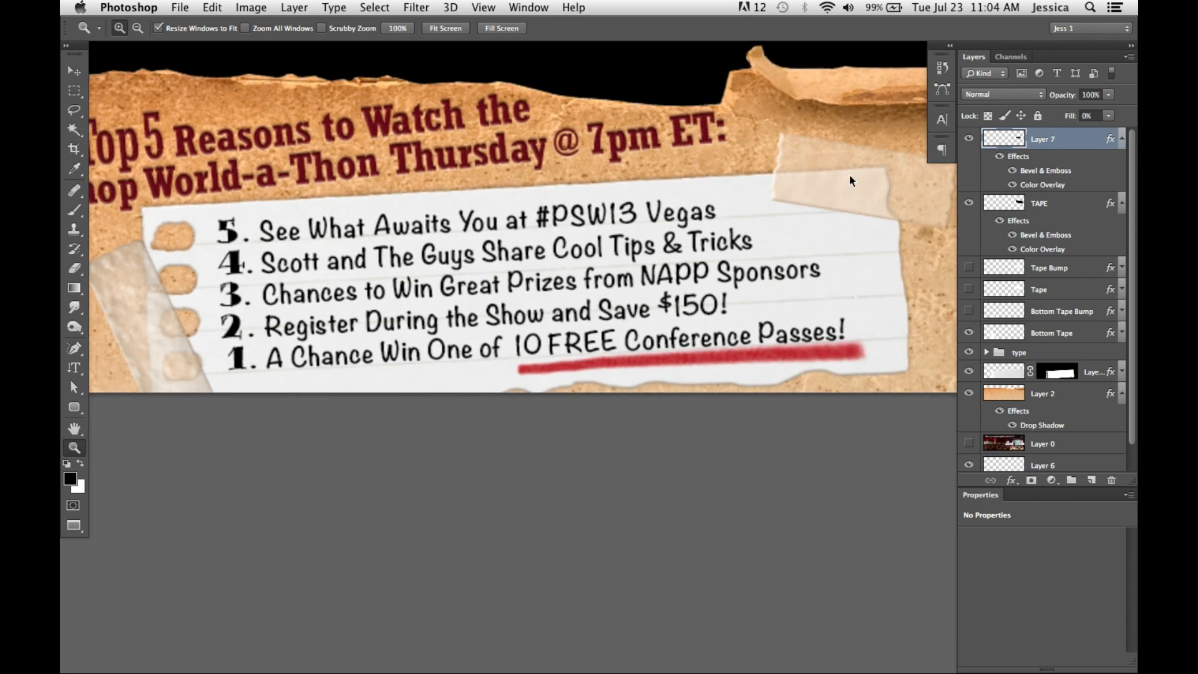
{"action": "left_click_drag", "start_coordinate": [791, 281], "coordinate": [834, 291]}
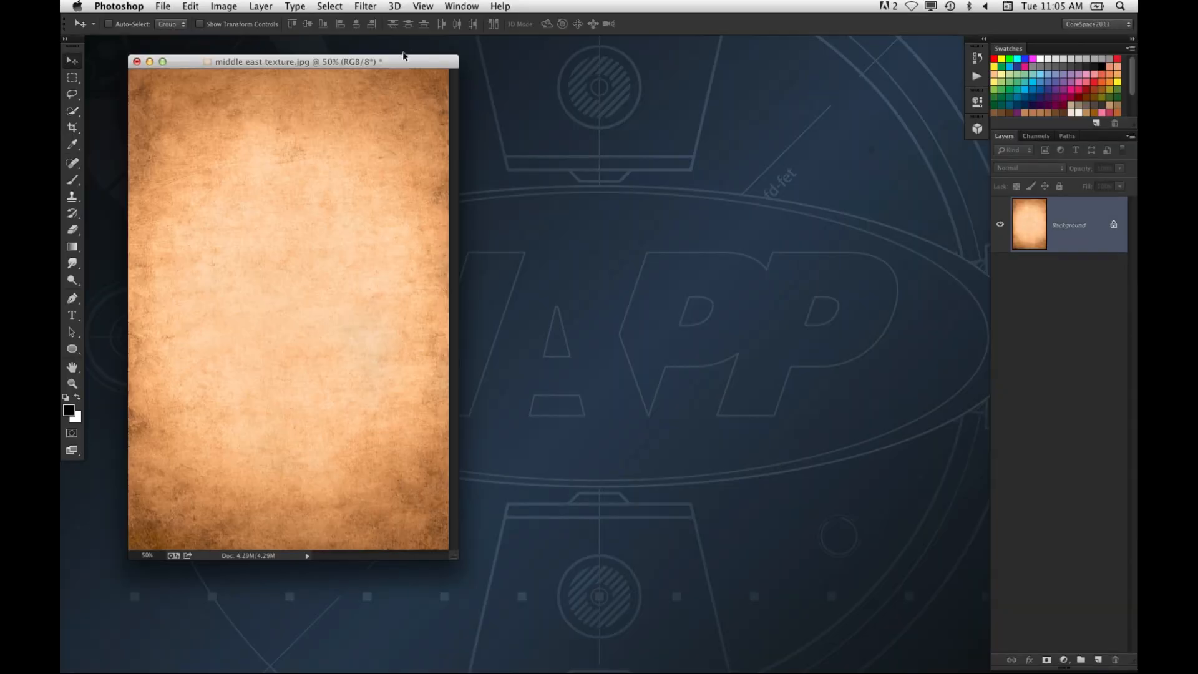
{"action": "left_click_drag", "start_coordinate": [403, 57], "coordinate": [475, 68]}
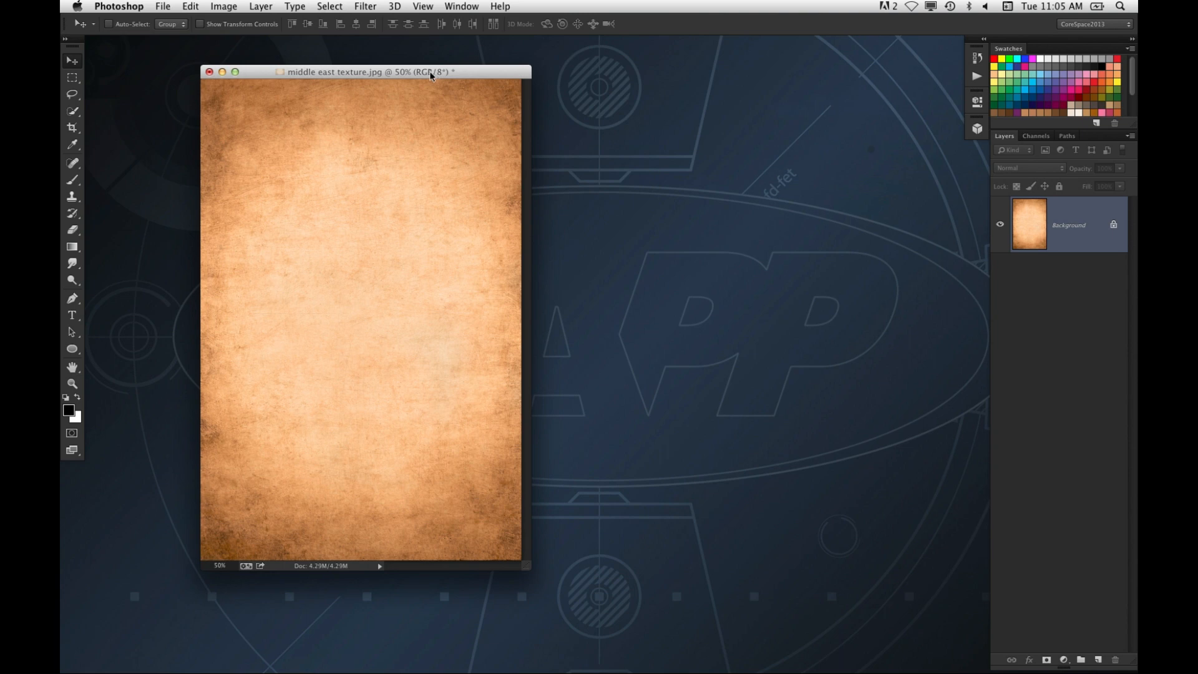
Bring up the minimized pin-up photo at 50% zoom and arrange it beside the middle east texture document
{"action": "left_click_drag", "start_coordinate": [431, 70], "coordinate": [413, 68]}
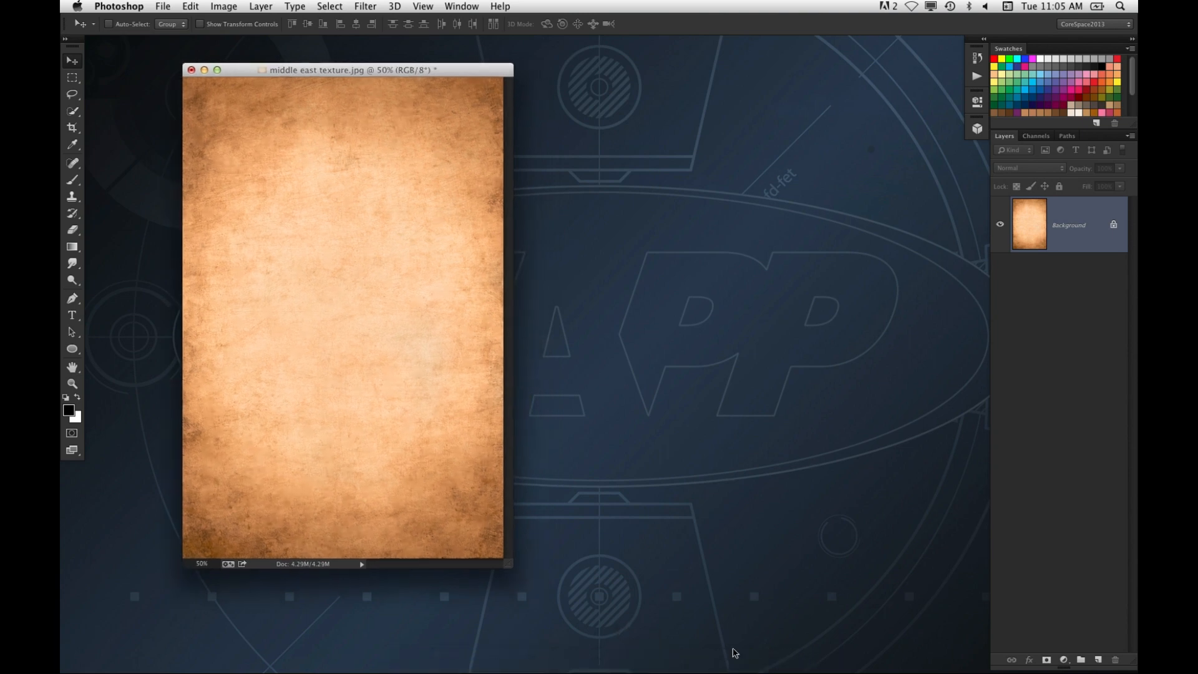
{"action": "left_click", "coordinate": [776, 660]}
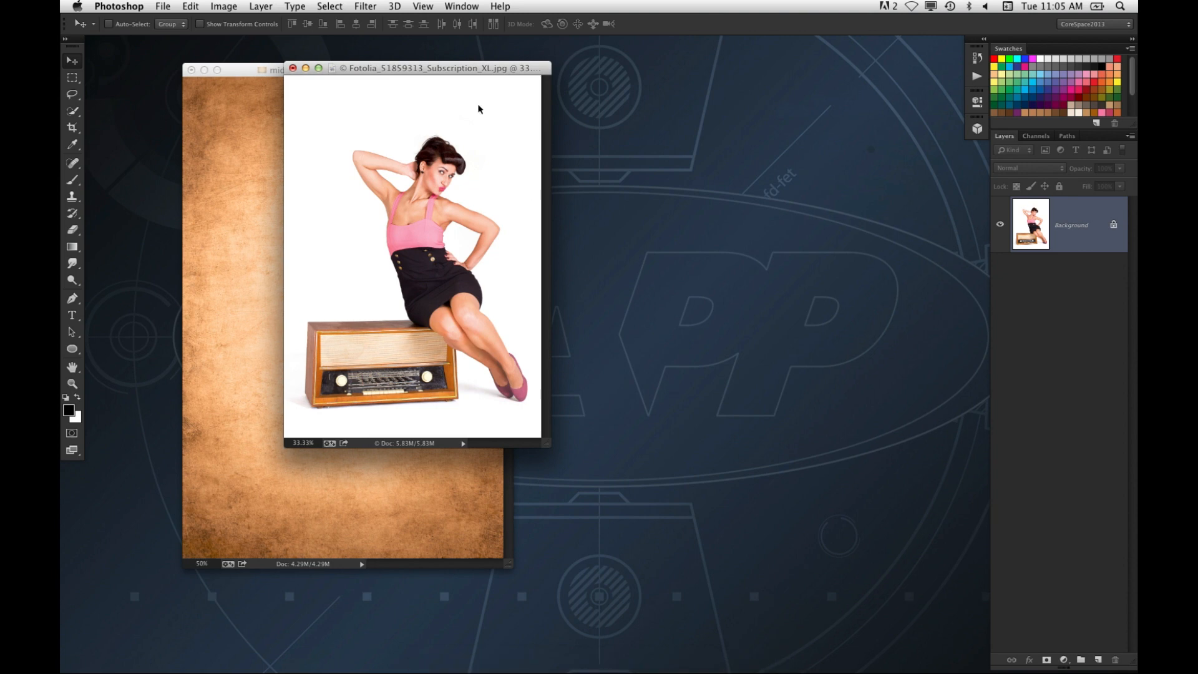
{"action": "left_click_drag", "start_coordinate": [496, 74], "coordinate": [527, 81]}
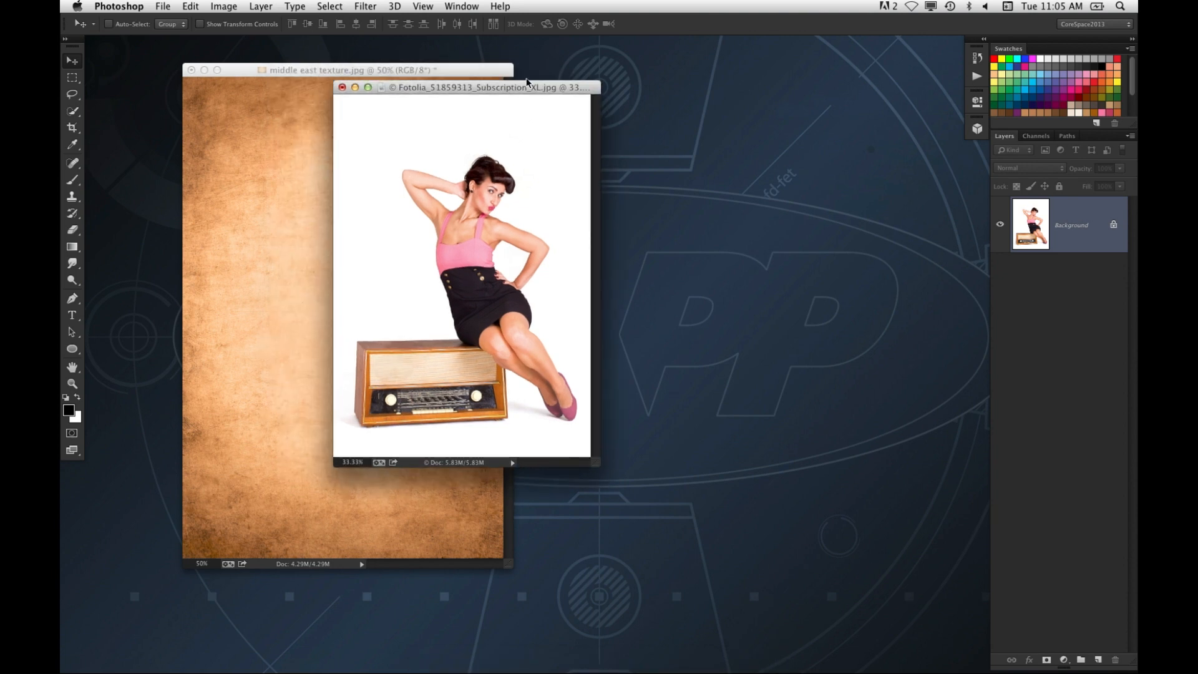
{"action": "key", "text": "super+equal"}
{"action": "left_click_drag", "start_coordinate": [544, 90], "coordinate": [674, 85]}
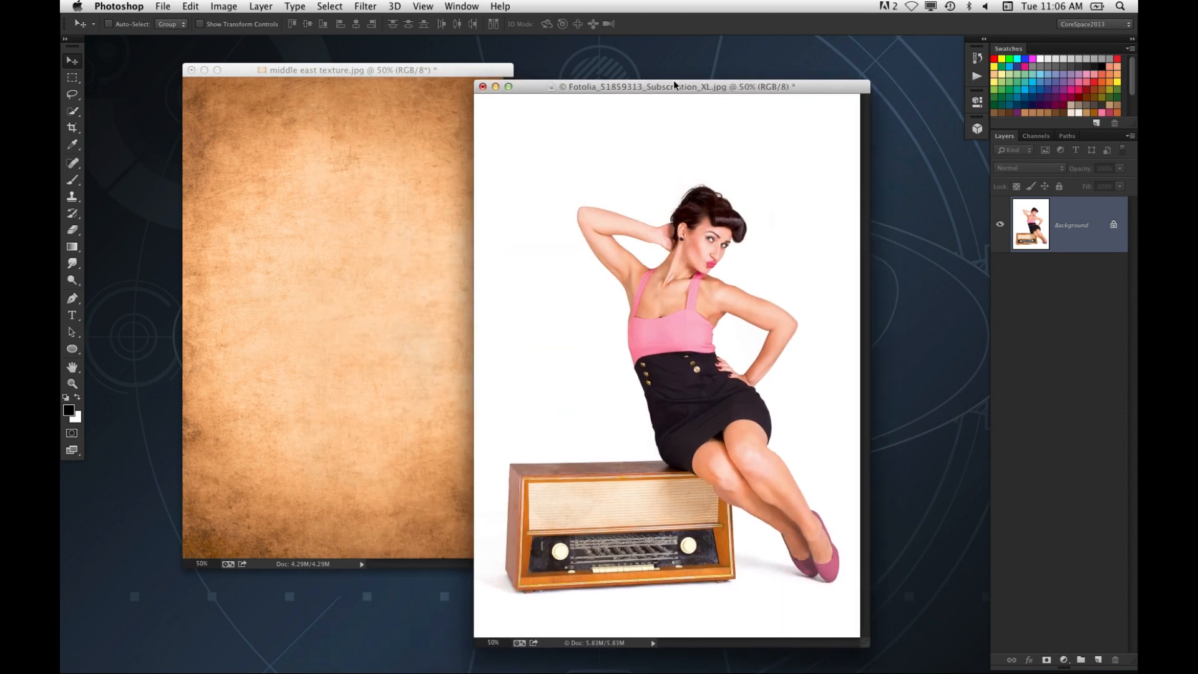
{"action": "left_click_drag", "start_coordinate": [596, 85], "coordinate": [736, 80]}
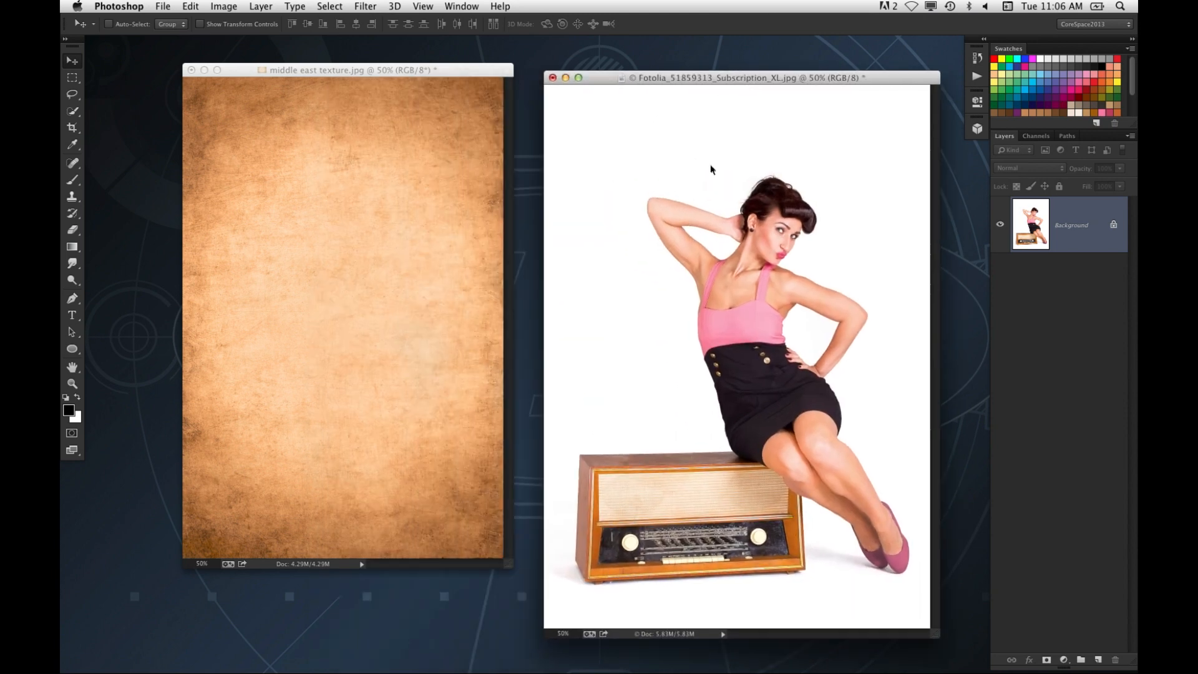
Copy the pin-up photo into the middle east texture document as a new layer and minimize the source photo
{"action": "left_click_drag", "start_coordinate": [728, 277], "coordinate": [428, 243]}
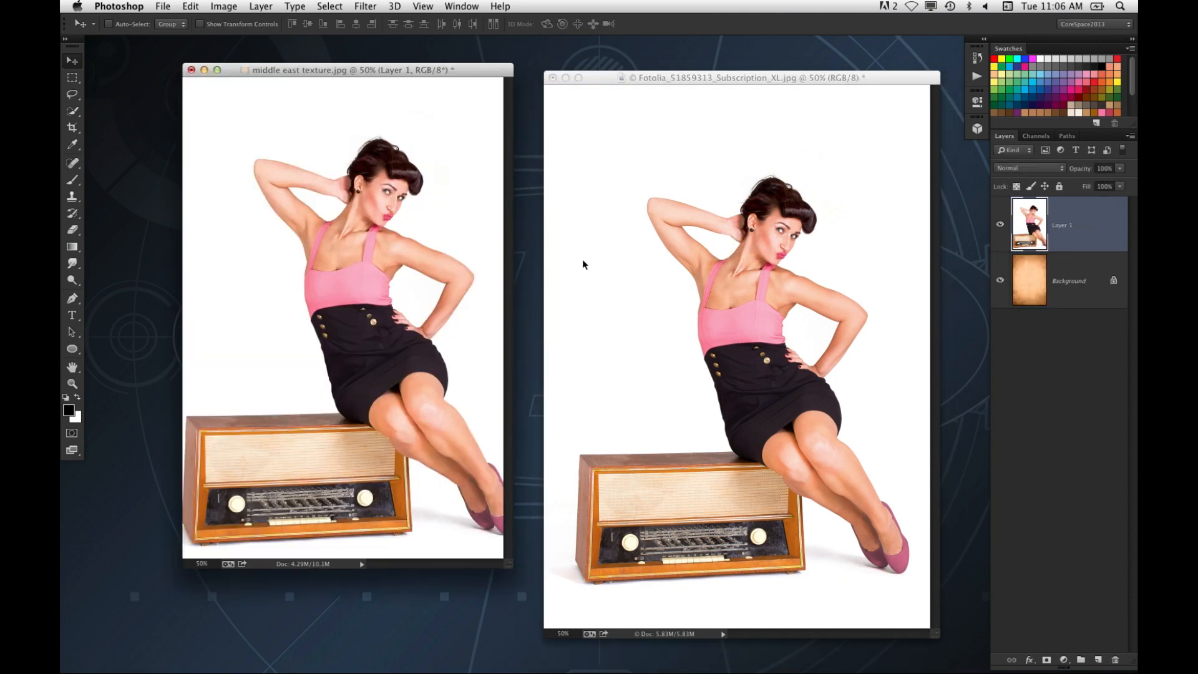
{"action": "left_click", "coordinate": [622, 237]}
{"action": "left_click", "coordinate": [566, 78]}
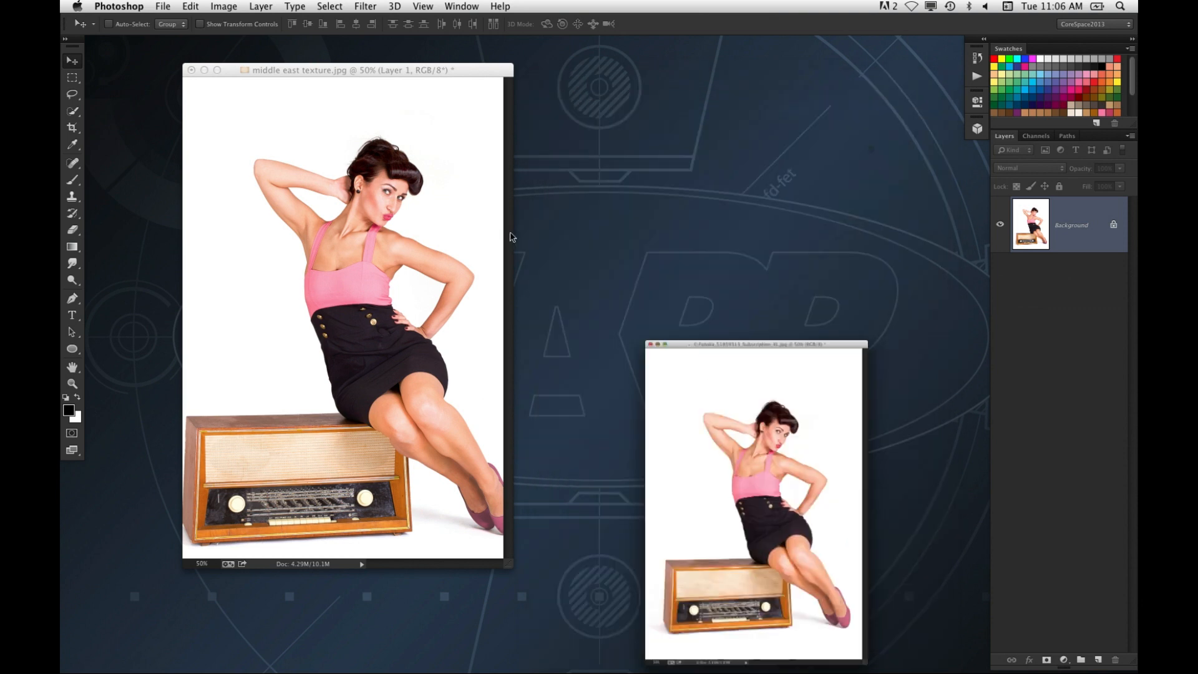
Scale the photo layer down proportionally to about 88% around its center so the whole figure fits the canvas
{"action": "key", "text": "super+t"}
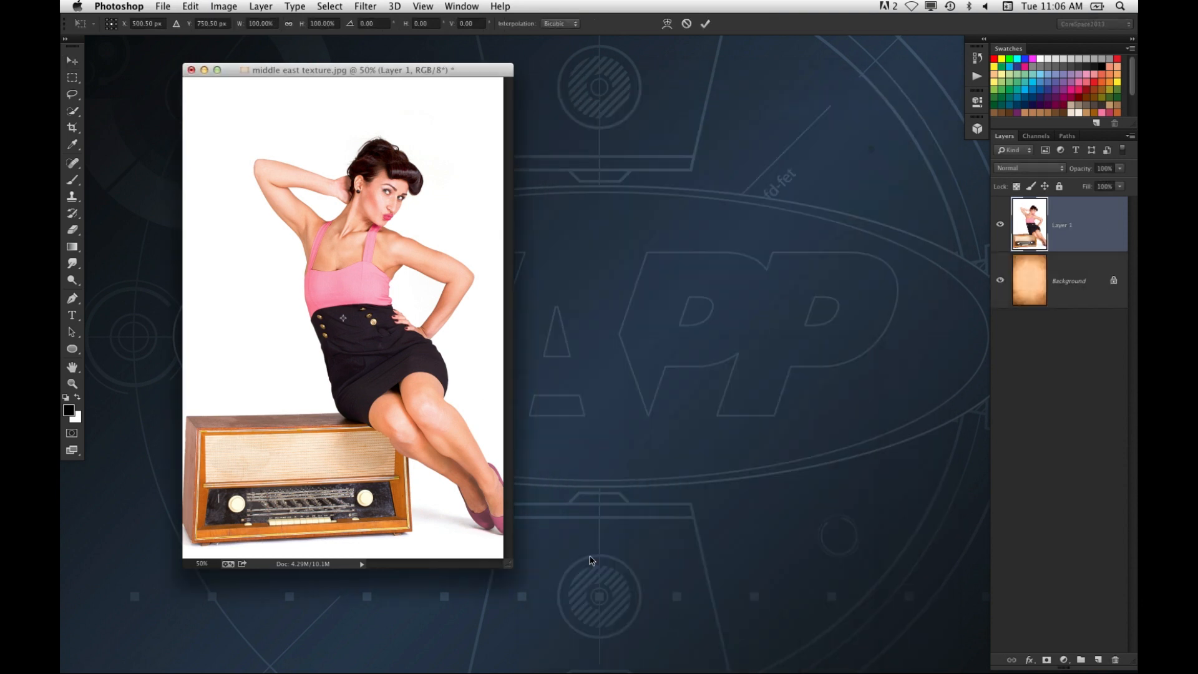
{"action": "left_click_drag", "start_coordinate": [509, 566], "coordinate": [653, 617]}
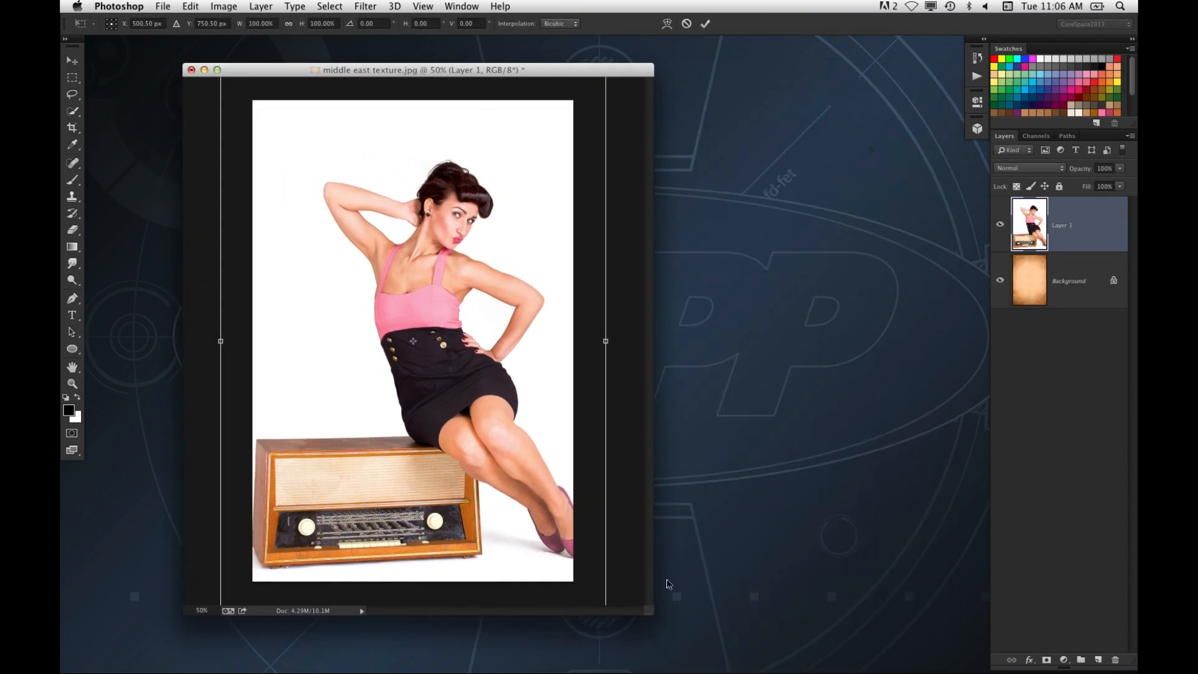
{"action": "key", "text": "super+0"}
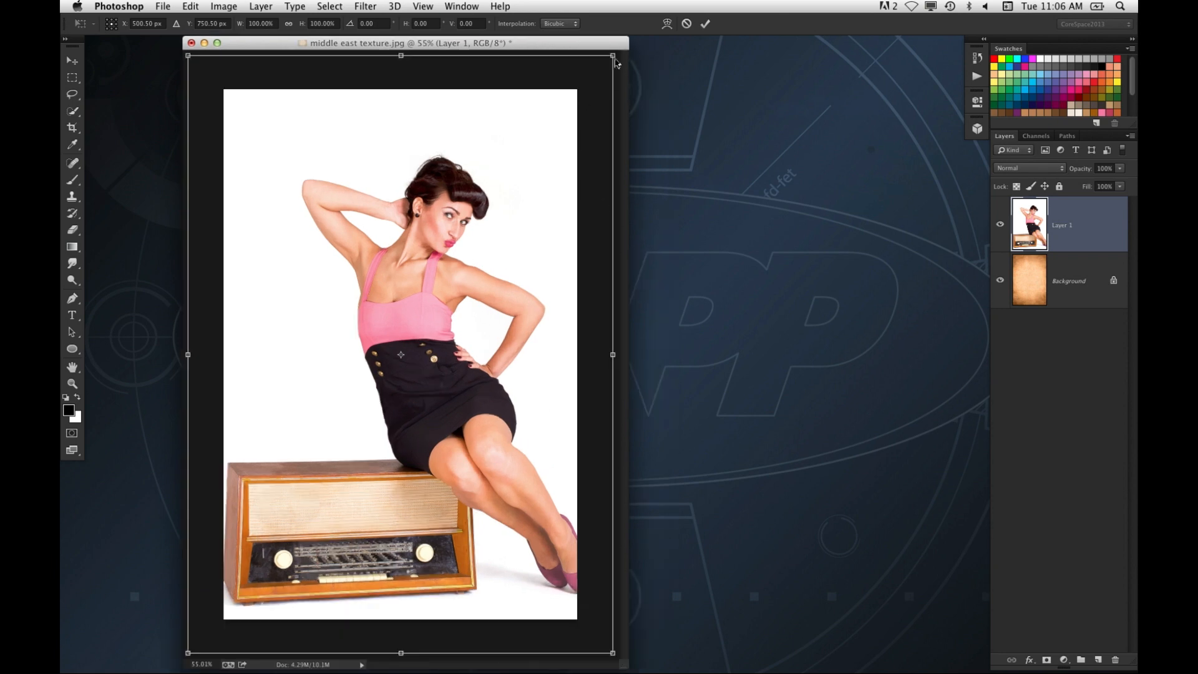
{"action": "left_click_drag", "start_coordinate": [613, 61], "coordinate": [580, 78]}
{"action": "key", "text": "Return"}
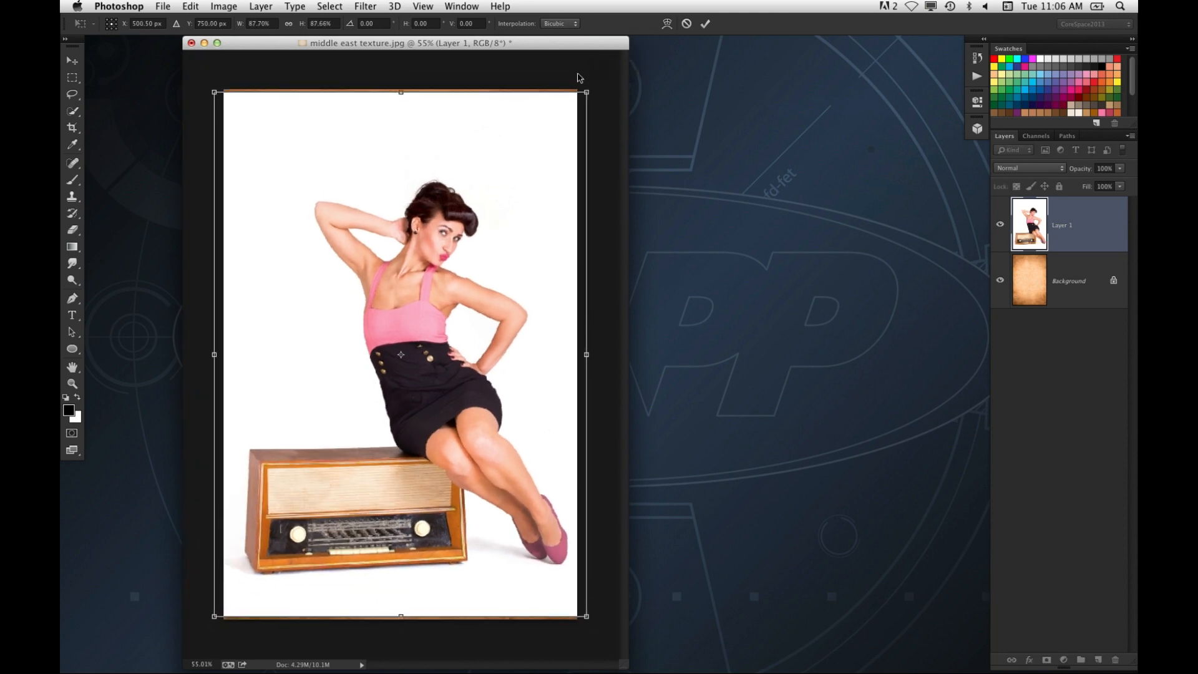
Set the photo layer's blend mode to Multiply and inspect the figure against the paper texture close up
{"action": "key", "text": "super+equal"}
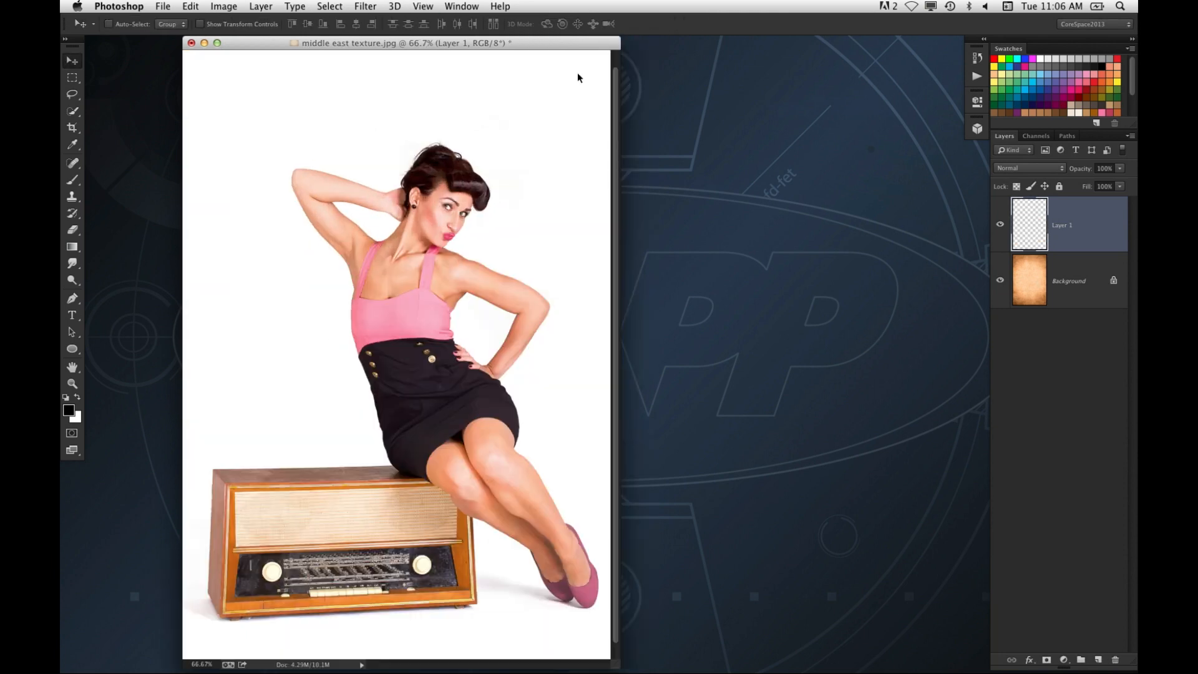
{"action": "left_click", "coordinate": [1028, 169]}
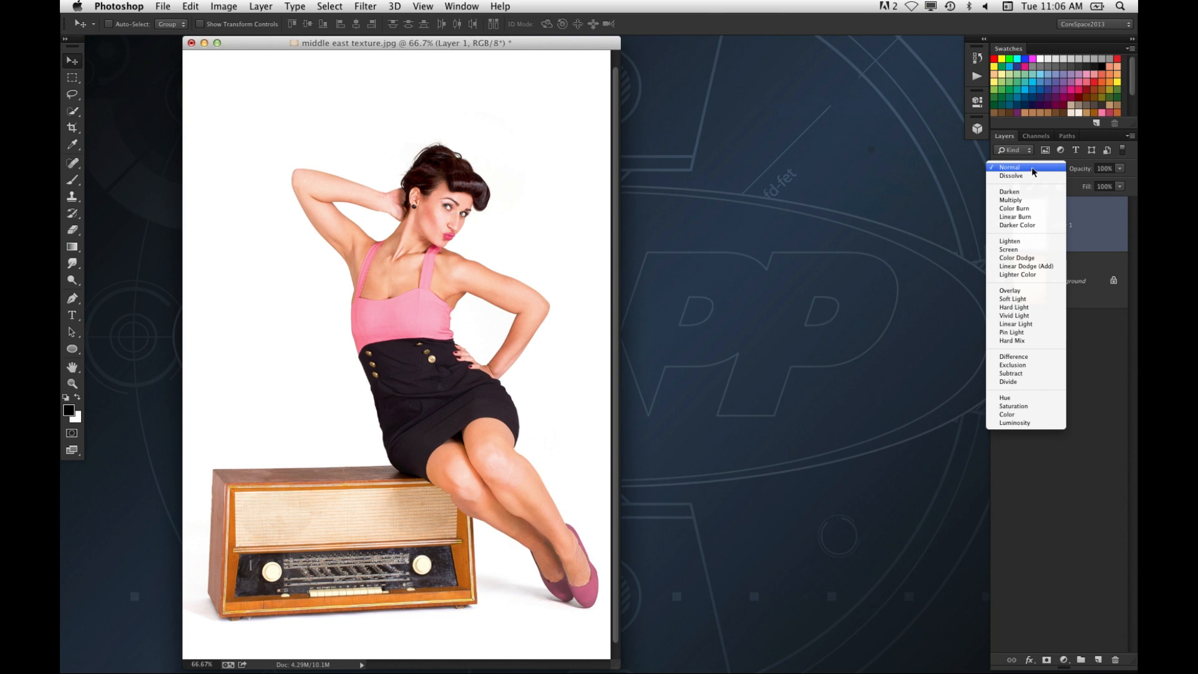
{"action": "left_click", "coordinate": [1033, 200]}
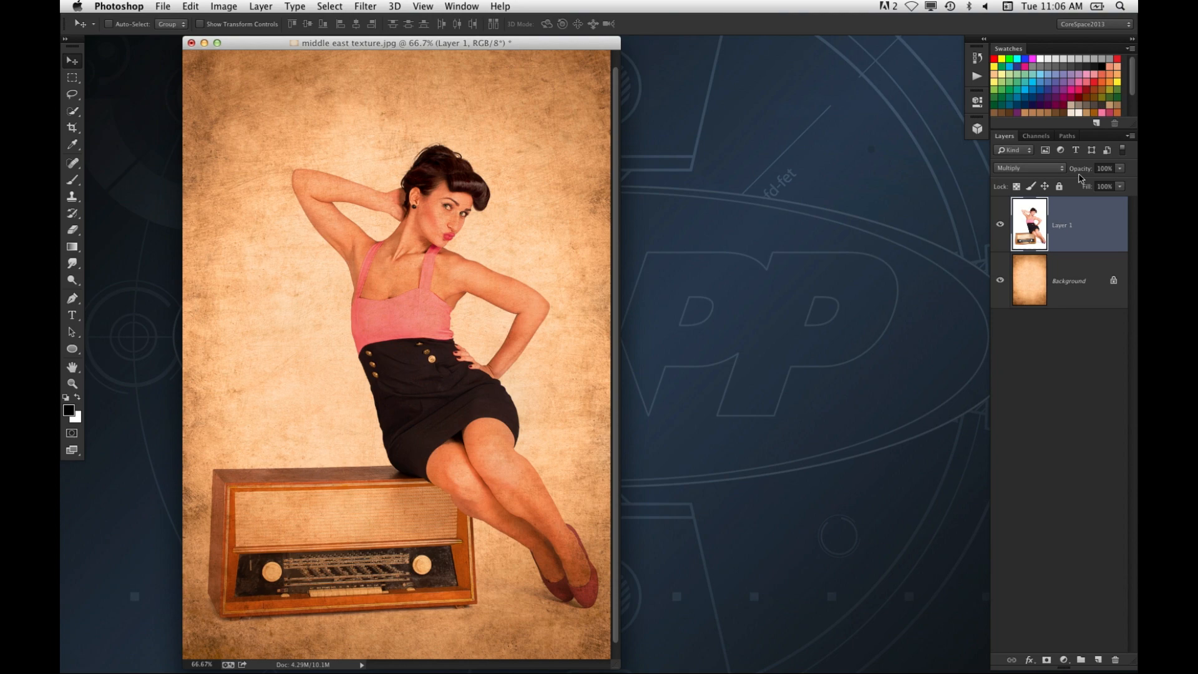
{"action": "key", "text": "super+plus"}
{"action": "key", "text": "super+plus"}
{"action": "left_click_drag", "start_coordinate": [681, 291], "coordinate": [500, 574]}
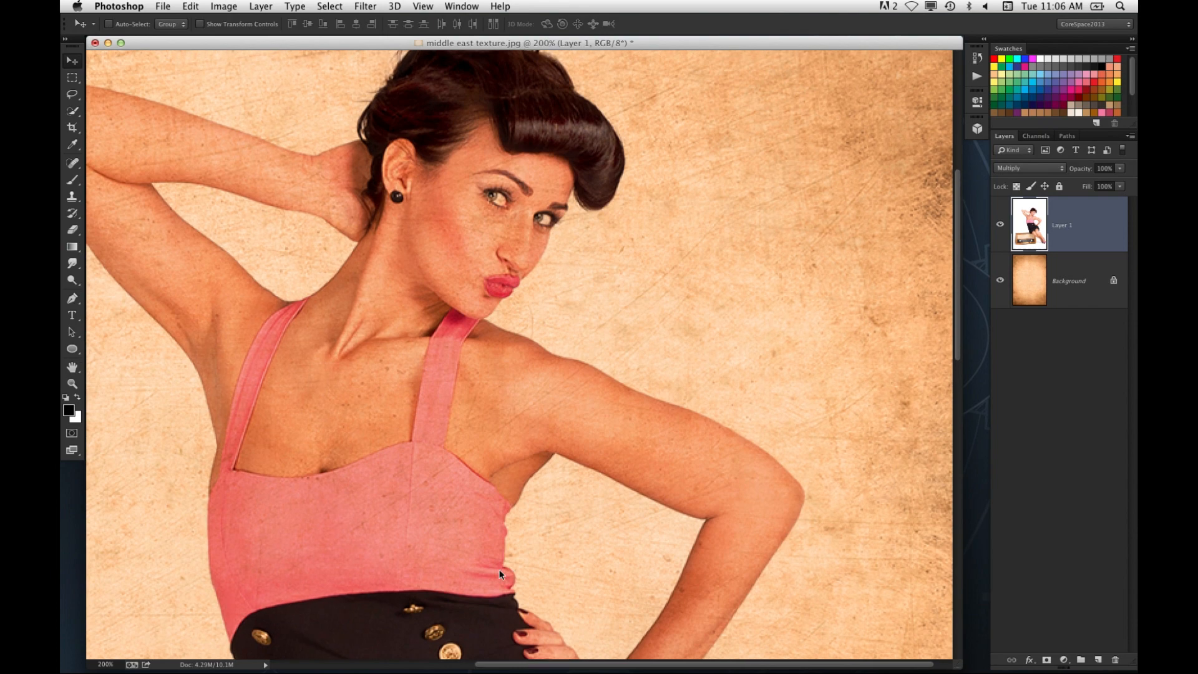
{"action": "key", "text": "super+minus"}
{"action": "key", "text": "super+plus"}
{"action": "left_click_drag", "start_coordinate": [574, 384], "coordinate": [421, 346]}
Open the Poster Edges filter for the photo layer and show the woman's face at 200% in its preview
{"action": "left_click", "coordinate": [364, 6]}
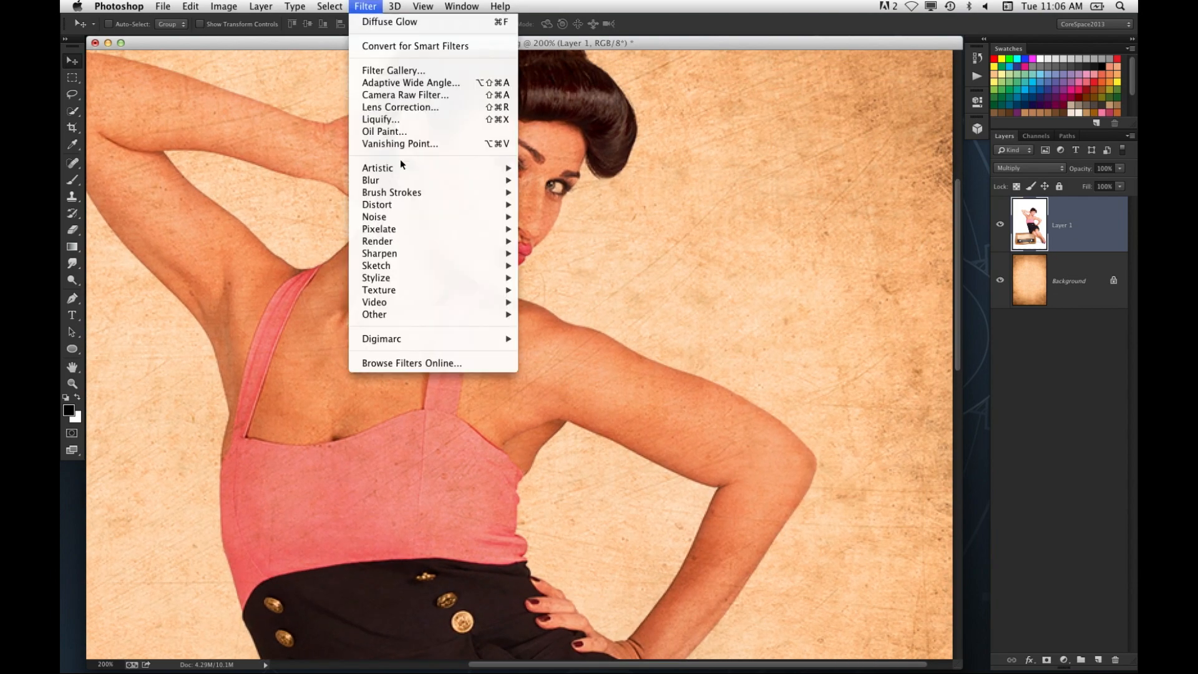
{"action": "mouse_move", "coordinate": [394, 173]}
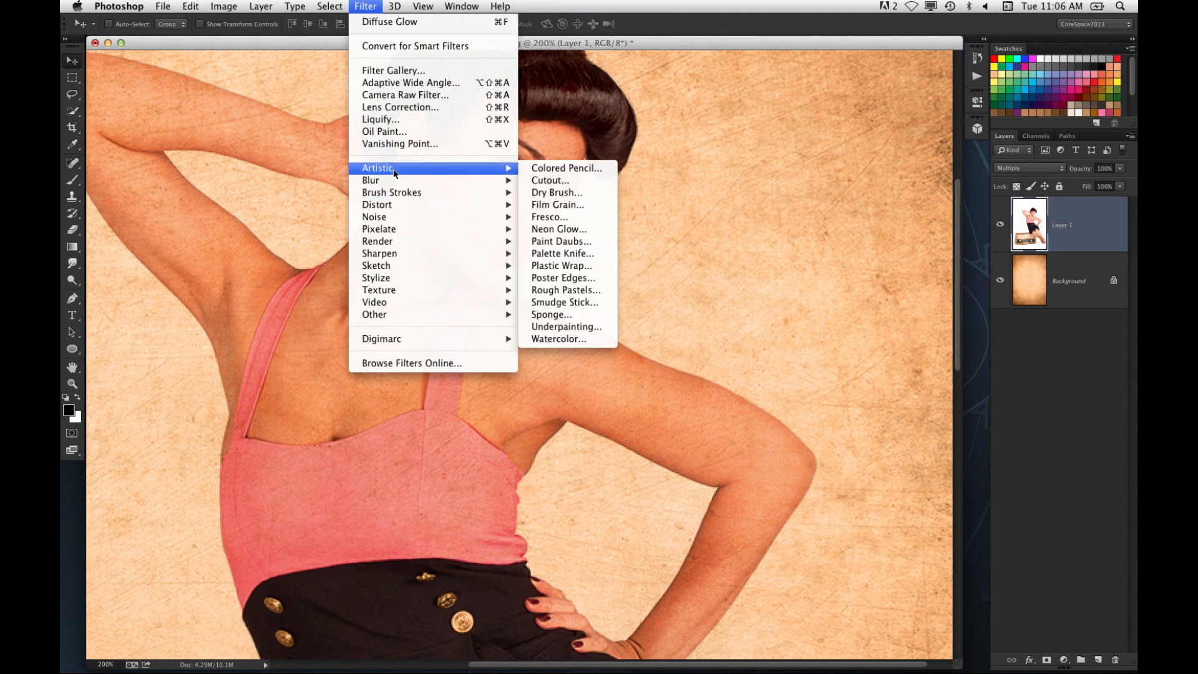
{"action": "left_click", "coordinate": [596, 282]}
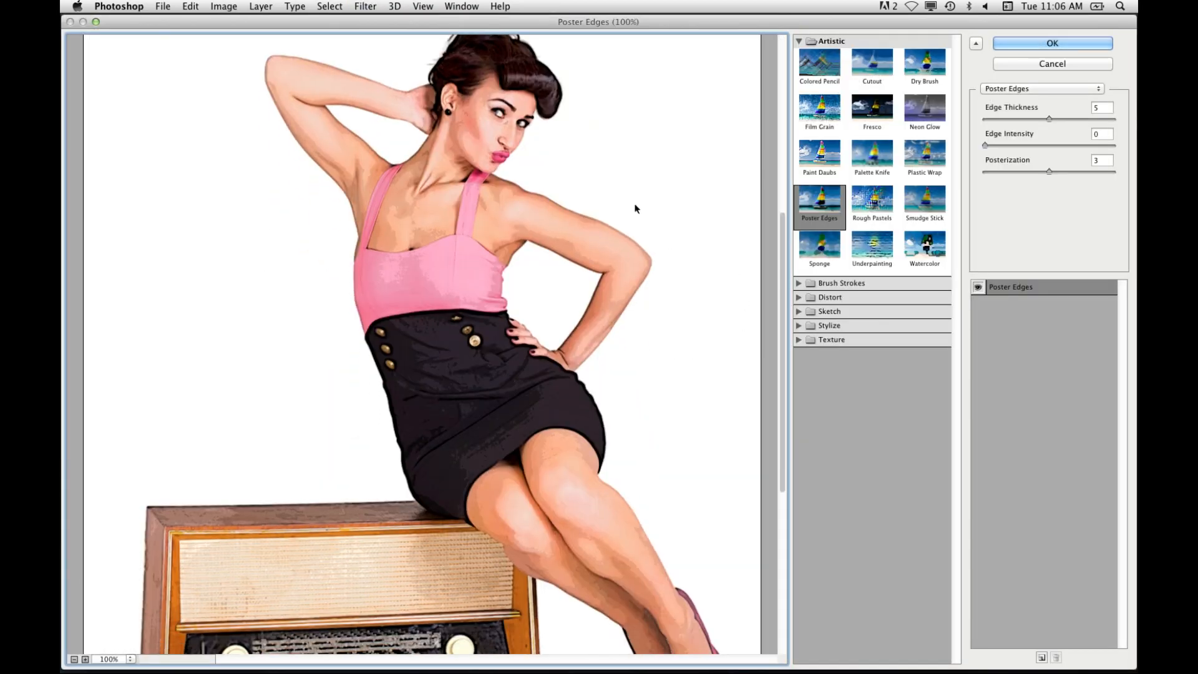
{"action": "key", "text": "super+plus"}
{"action": "key", "text": "super+plus"}
{"action": "left_click_drag", "start_coordinate": [482, 286], "coordinate": [399, 530]}
{"action": "left_click_drag", "start_coordinate": [475, 190], "coordinate": [299, 549]}
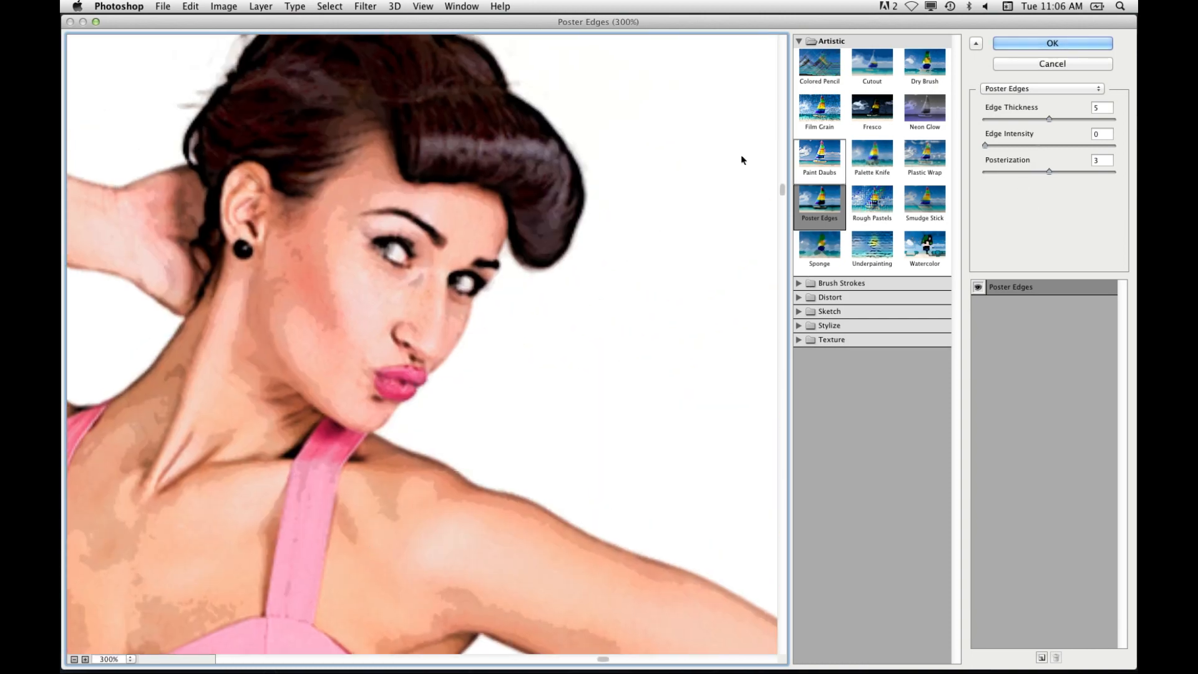
{"action": "key", "text": "super+minus"}
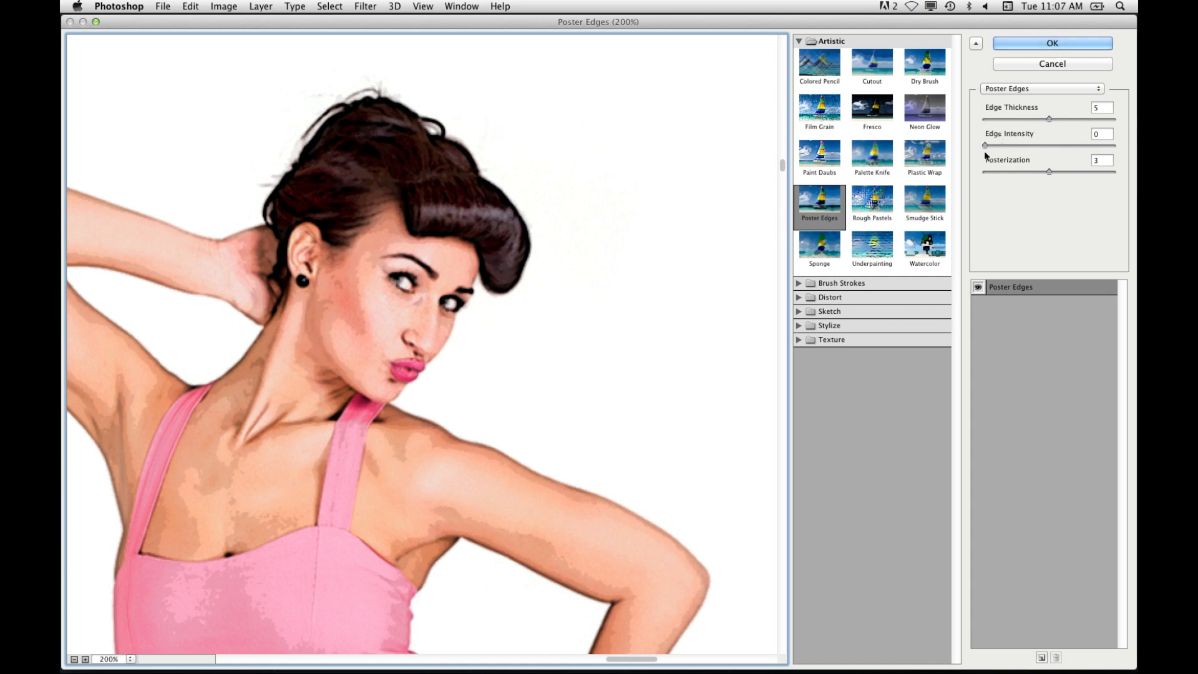
Try Edge Intensity 2, return it to 0, and apply Poster Edges with Edge Thickness 5 and Posterization 3
{"action": "left_click_drag", "start_coordinate": [985, 148], "coordinate": [1017, 148]}
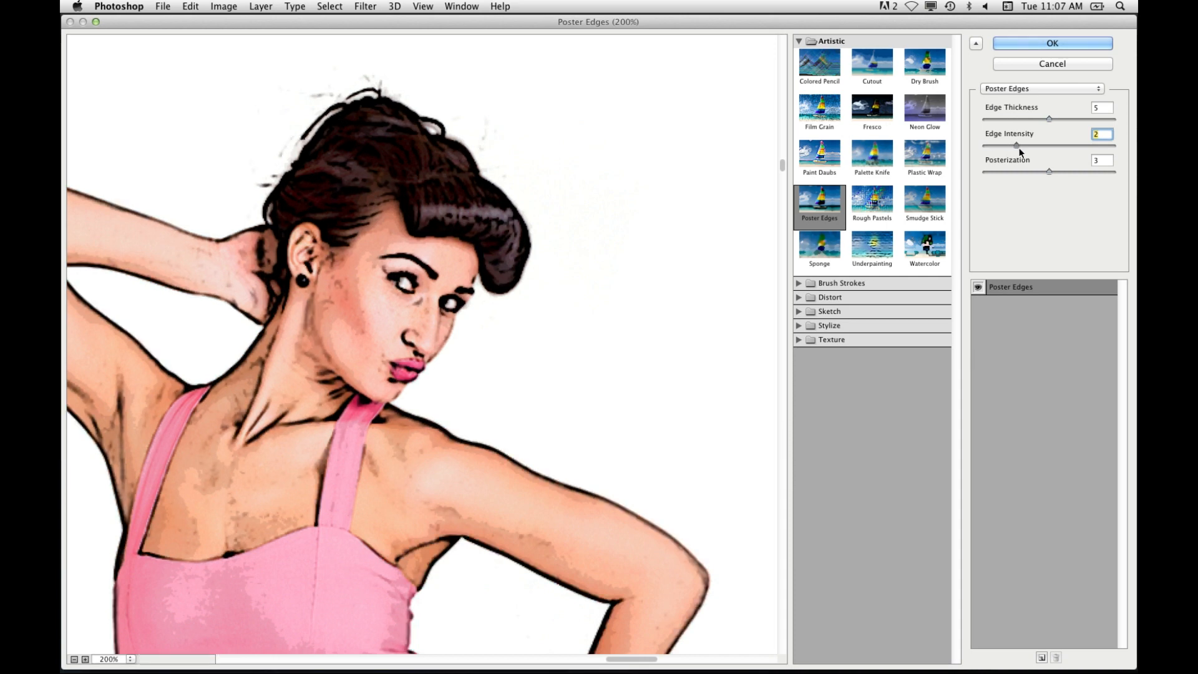
{"action": "left_click_drag", "start_coordinate": [1019, 150], "coordinate": [980, 145]}
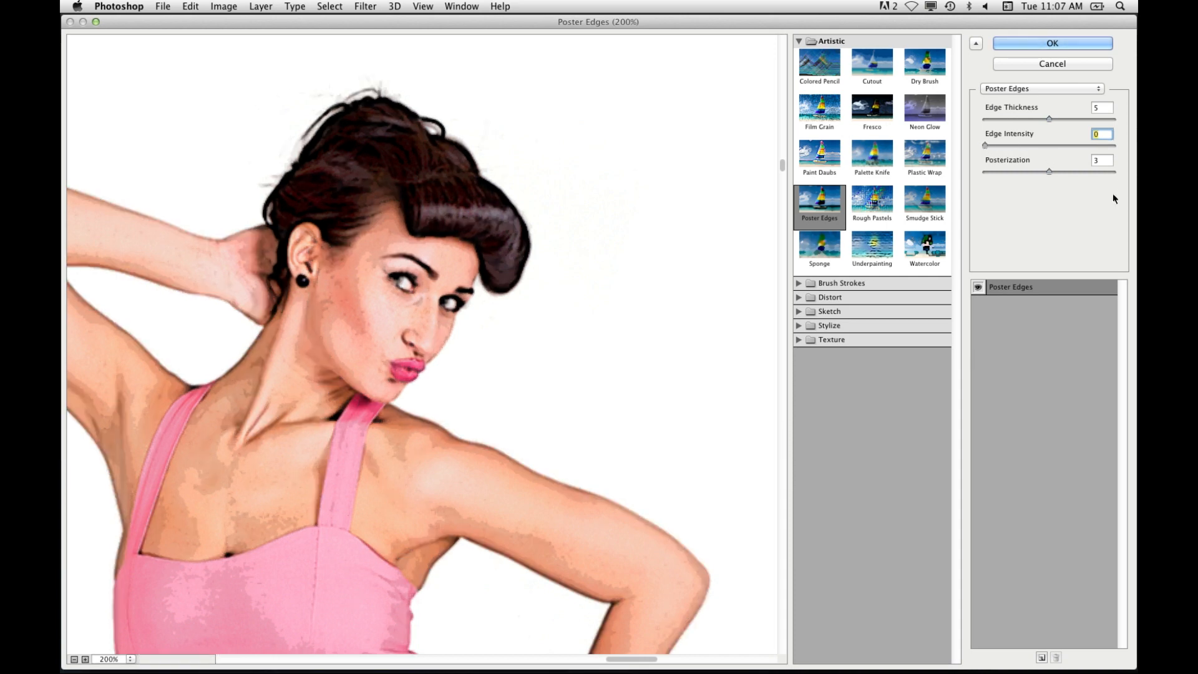
{"action": "mouse_move", "coordinate": [1045, 172]}
{"action": "left_mouse_down"}
{"action": "mouse_move", "coordinate": [1011, 172]}
{"action": "mouse_move", "coordinate": [1113, 177]}
{"action": "mouse_move", "coordinate": [1049, 176]}
{"action": "left_mouse_up"}
{"action": "left_click", "coordinate": [1041, 53]}
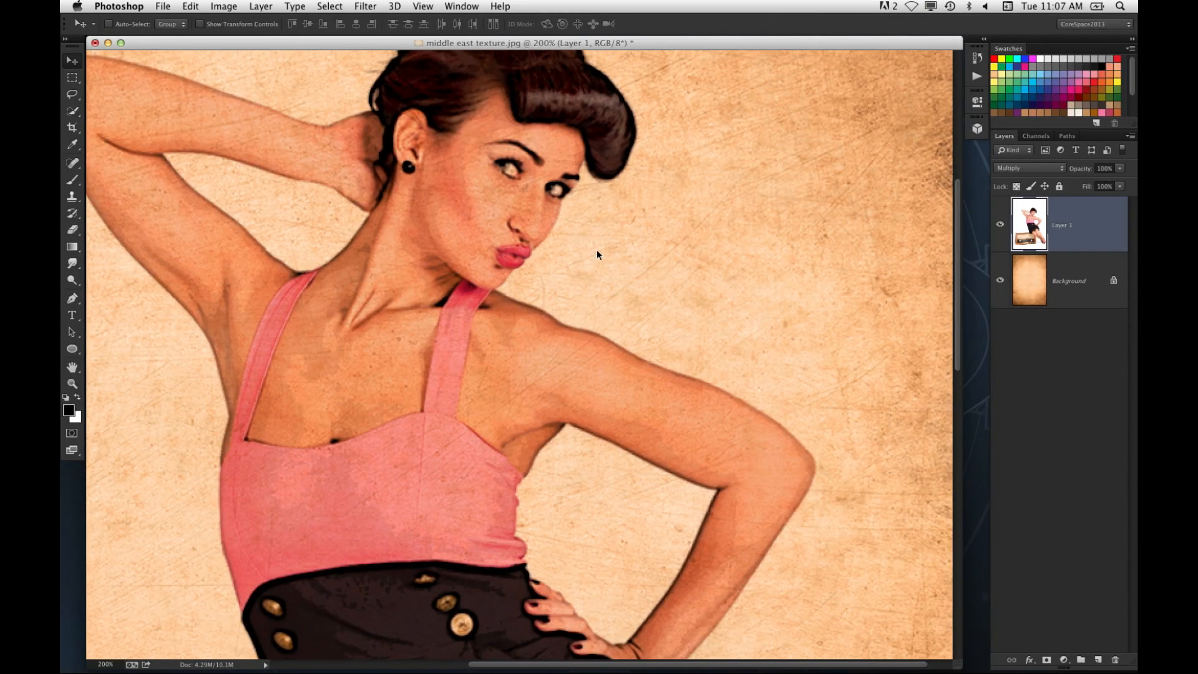
Open the Grain texture filter for the photo layer and magnify its preview to 300% on the face
{"action": "scroll", "coordinate": [596, 249], "scroll_direction": "up", "scroll_amount": 5}
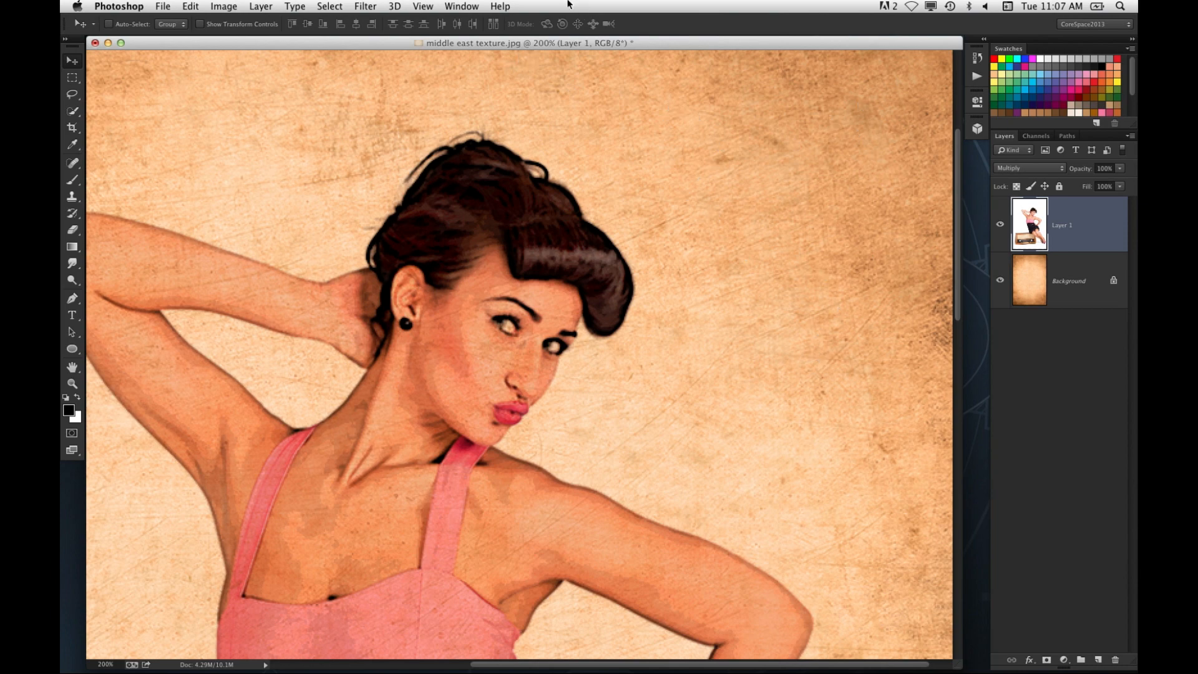
{"action": "left_click", "coordinate": [422, 6]}
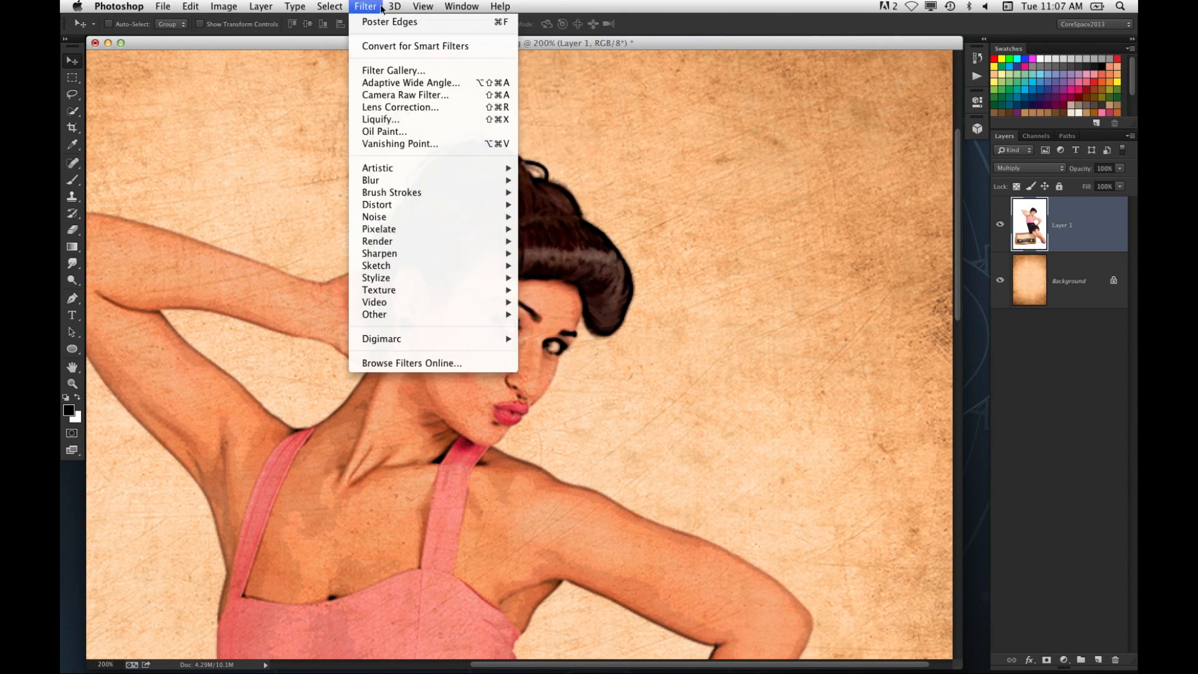
{"action": "mouse_move", "coordinate": [406, 315]}
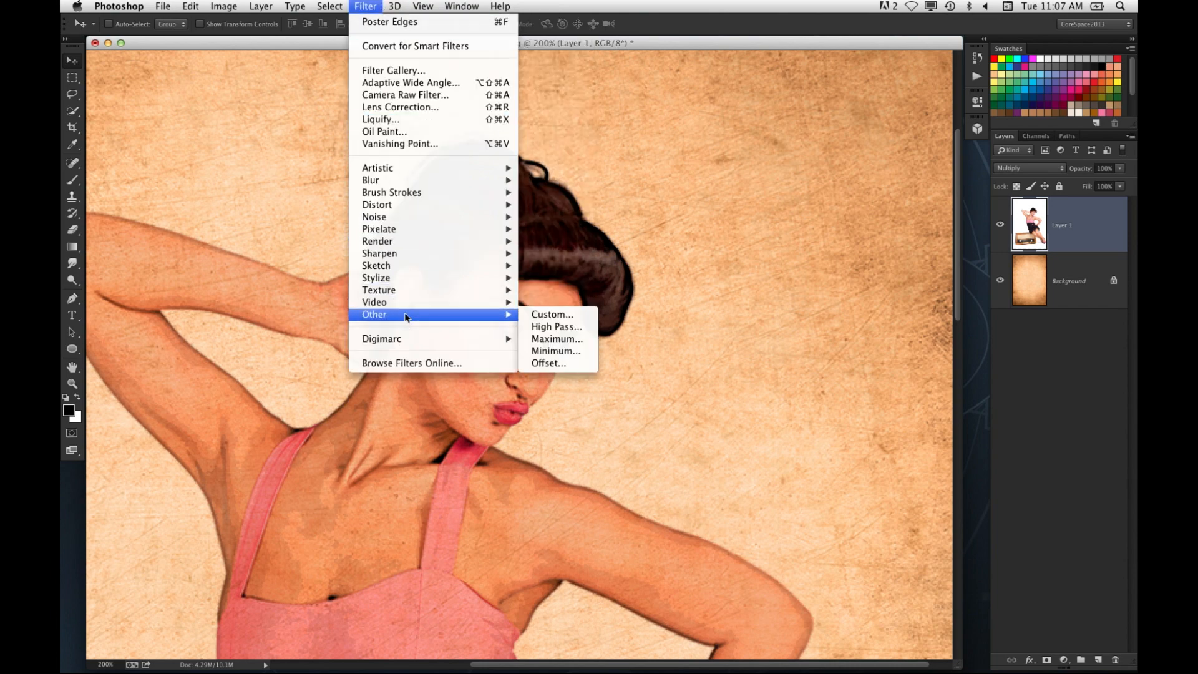
{"action": "mouse_move", "coordinate": [412, 293]}
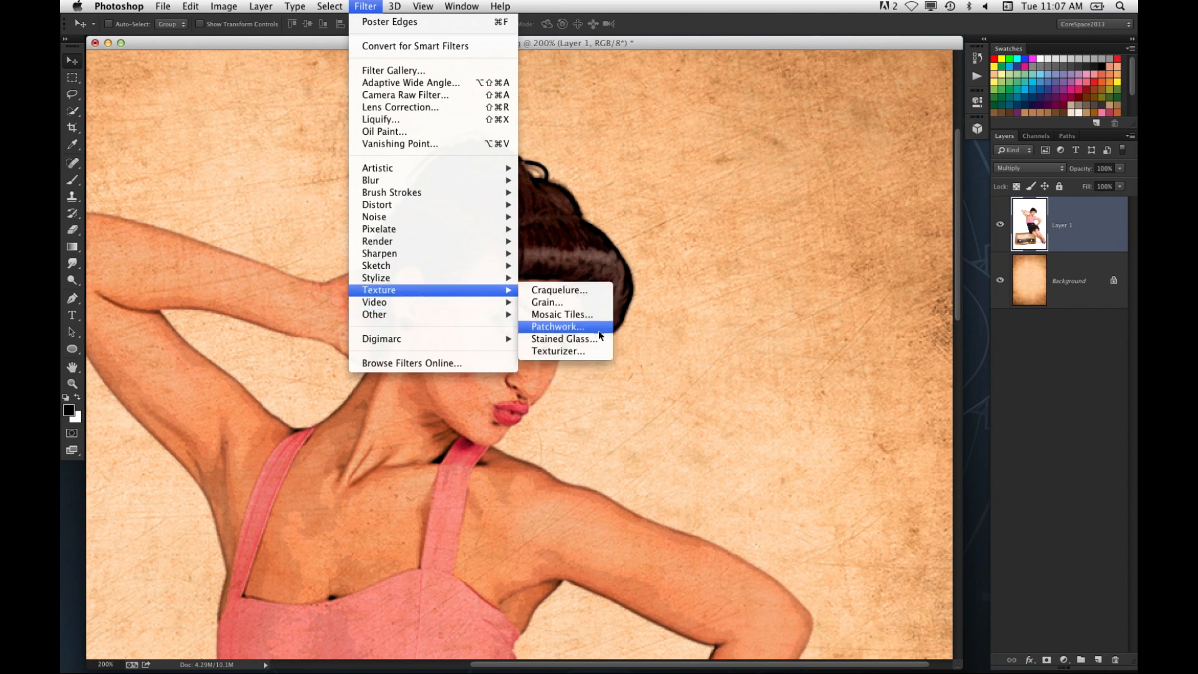
{"action": "left_click", "coordinate": [589, 310]}
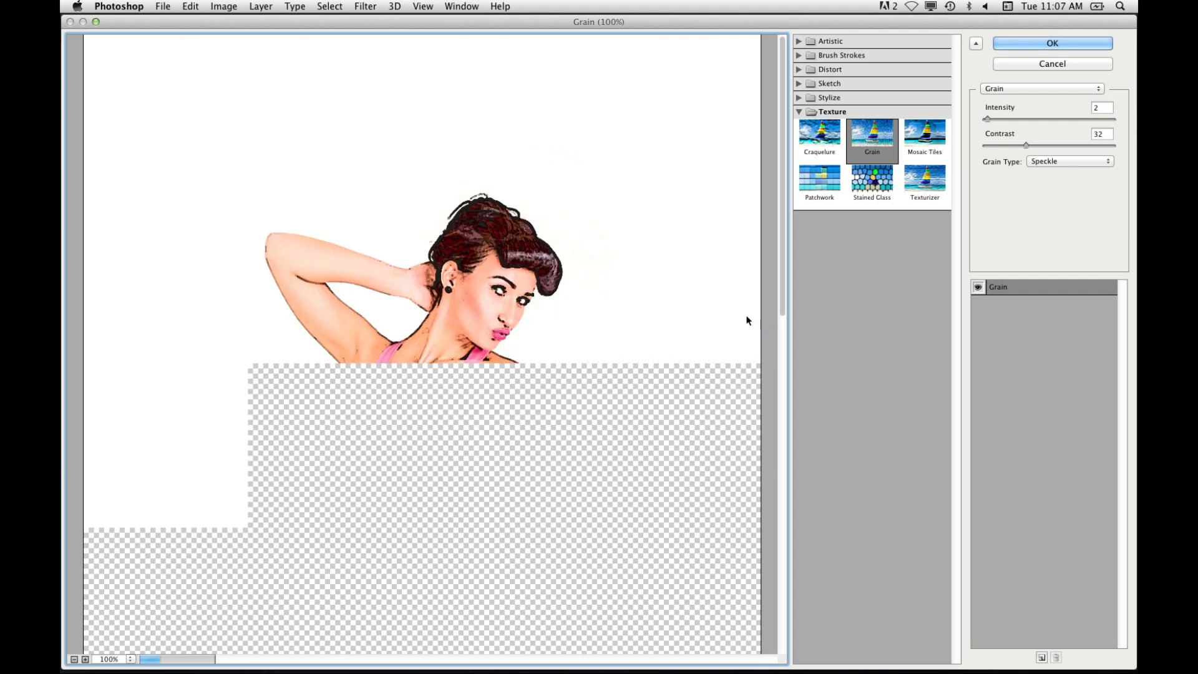
{"action": "key", "text": "super+equal"}
{"action": "key", "text": "super+equal"}
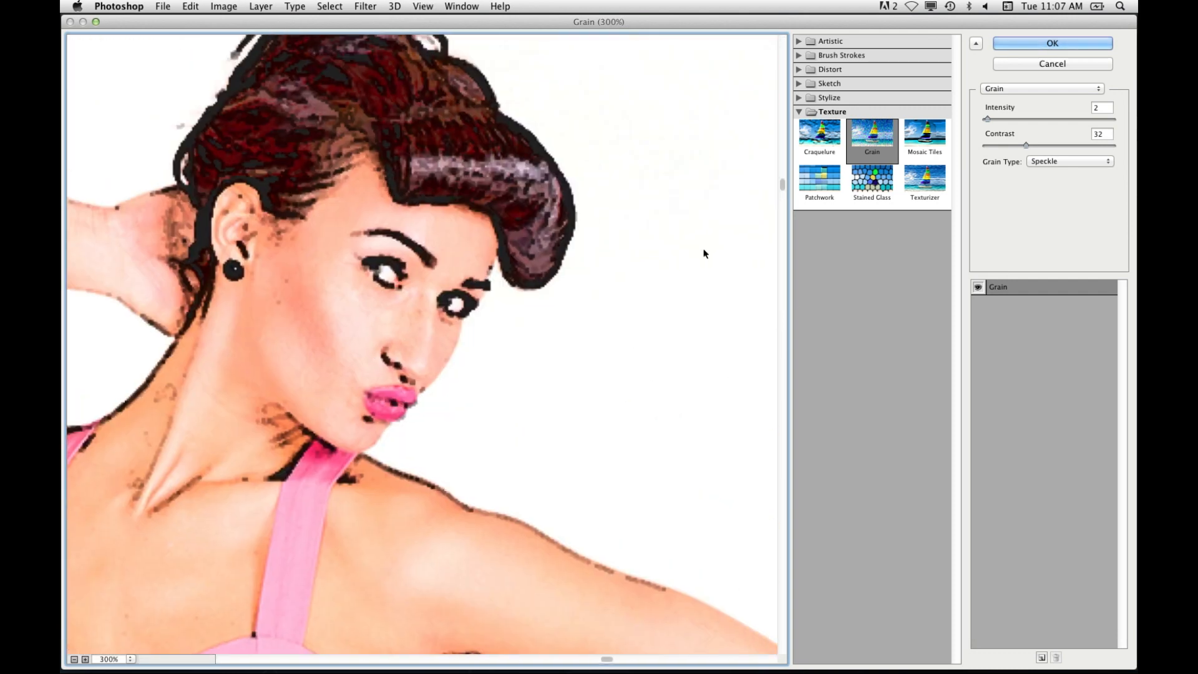
Apply the Grain filter with the Speckle grain type, intensity 8 and contrast 13
{"action": "left_click", "coordinate": [1050, 161]}
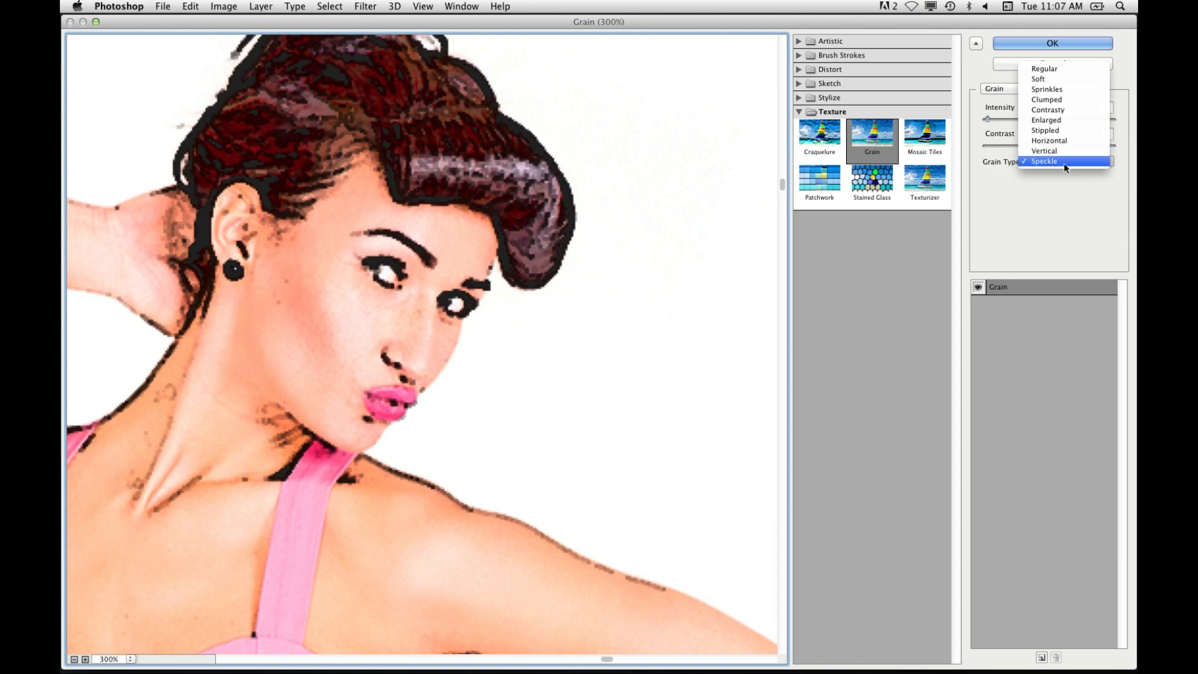
{"action": "left_click", "coordinate": [1064, 161]}
{"action": "left_click", "coordinate": [998, 145]}
{"action": "left_click_drag", "start_coordinate": [999, 148], "coordinate": [994, 119]}
{"action": "left_click", "coordinate": [1000, 150]}
{"action": "left_click_drag", "start_coordinate": [566, 334], "coordinate": [713, 125]}
{"action": "key", "text": "super+minus"}
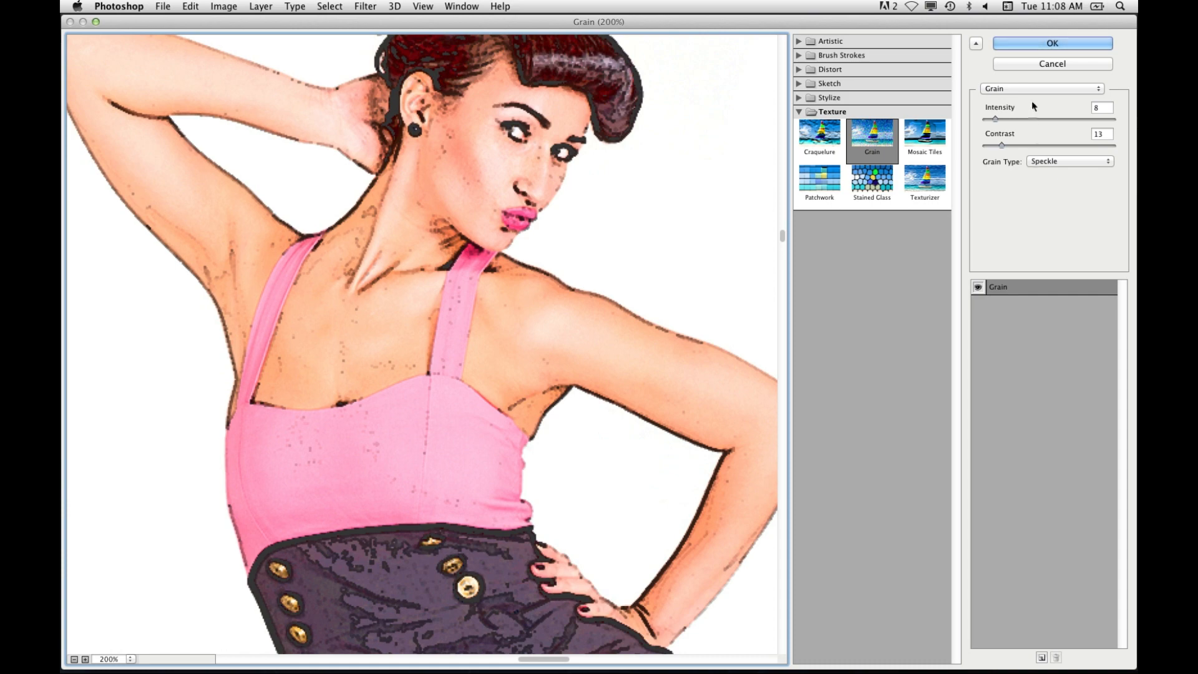
{"action": "left_click", "coordinate": [1038, 44]}
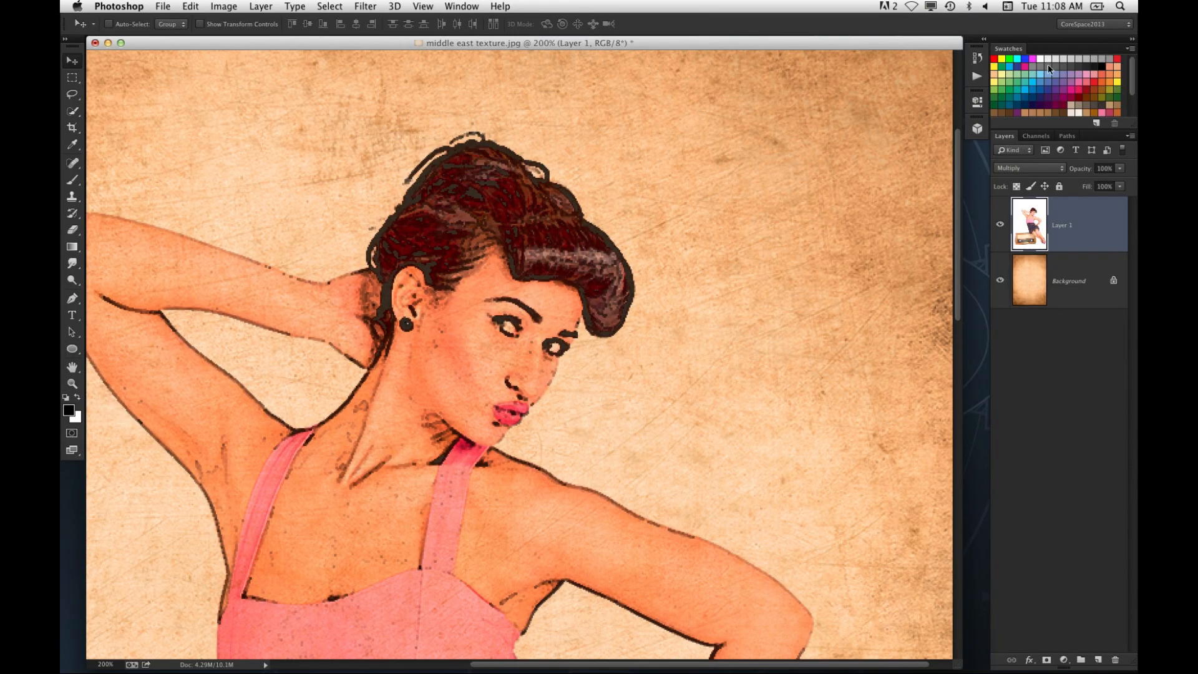
Fade the Grain filter using the Soft Light blending mode and compare the result with the preview off and on
{"action": "left_click_drag", "start_coordinate": [497, 335], "coordinate": [646, 339]}
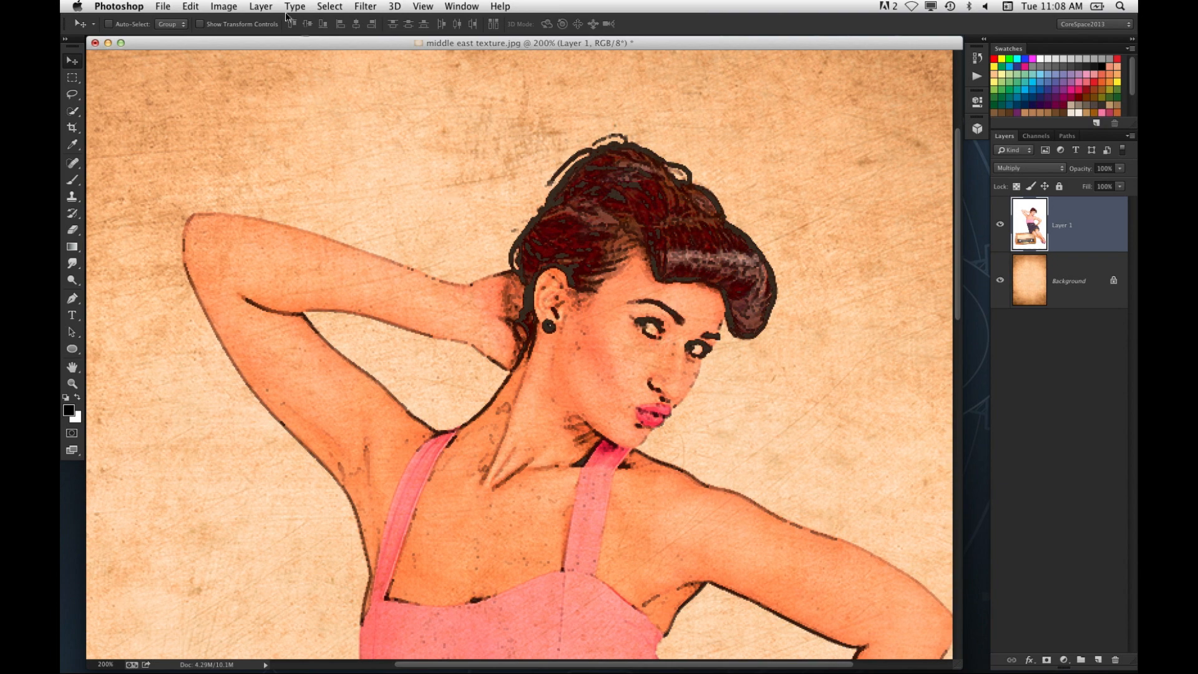
{"action": "left_click", "coordinate": [191, 6]}
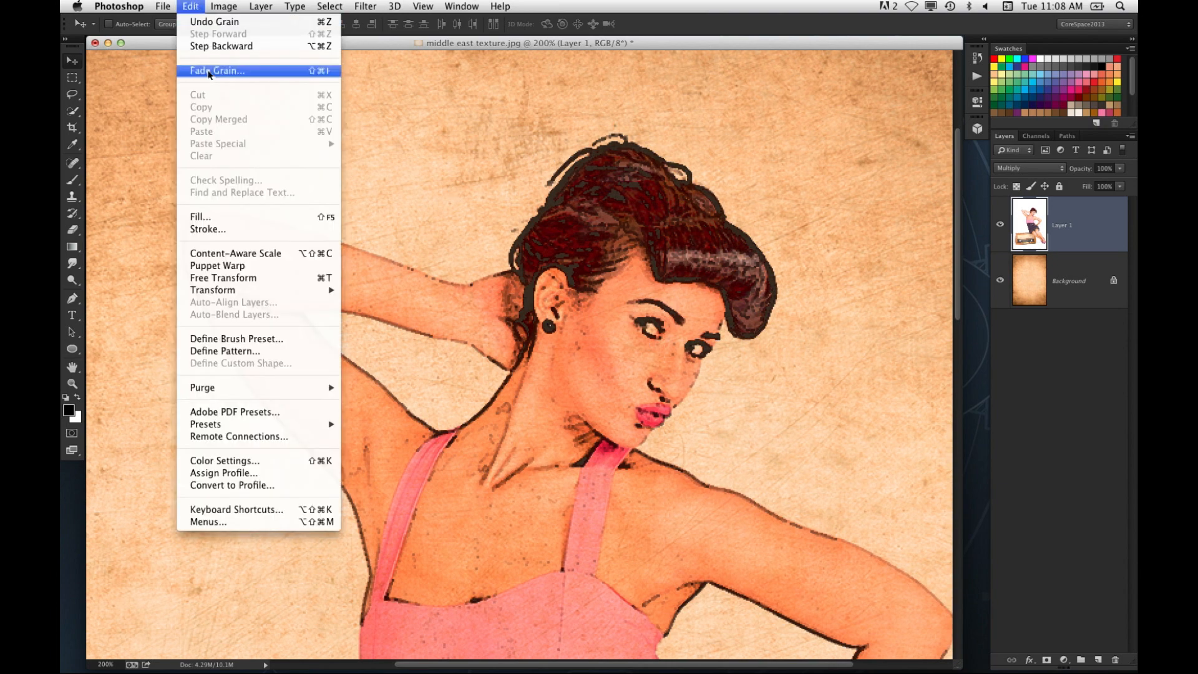
{"action": "left_click", "coordinate": [215, 70]}
{"action": "left_click_drag", "start_coordinate": [421, 204], "coordinate": [724, 194]}
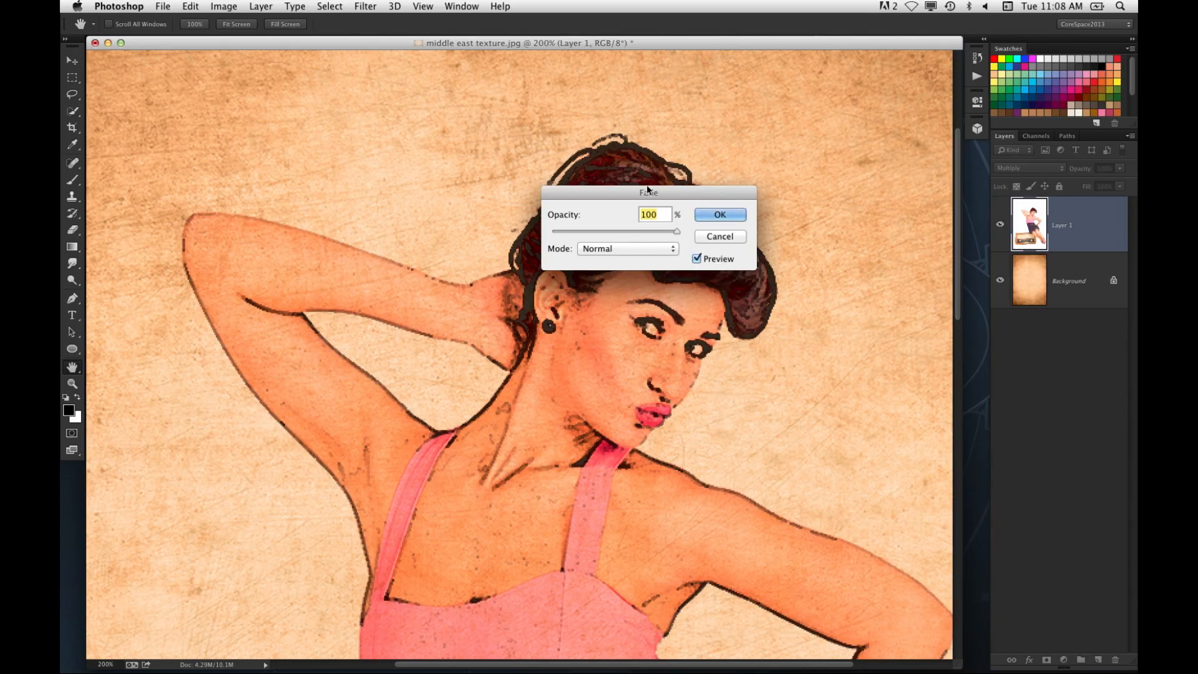
{"action": "left_click_drag", "start_coordinate": [594, 191], "coordinate": [725, 129]}
{"action": "left_click", "coordinate": [776, 188]}
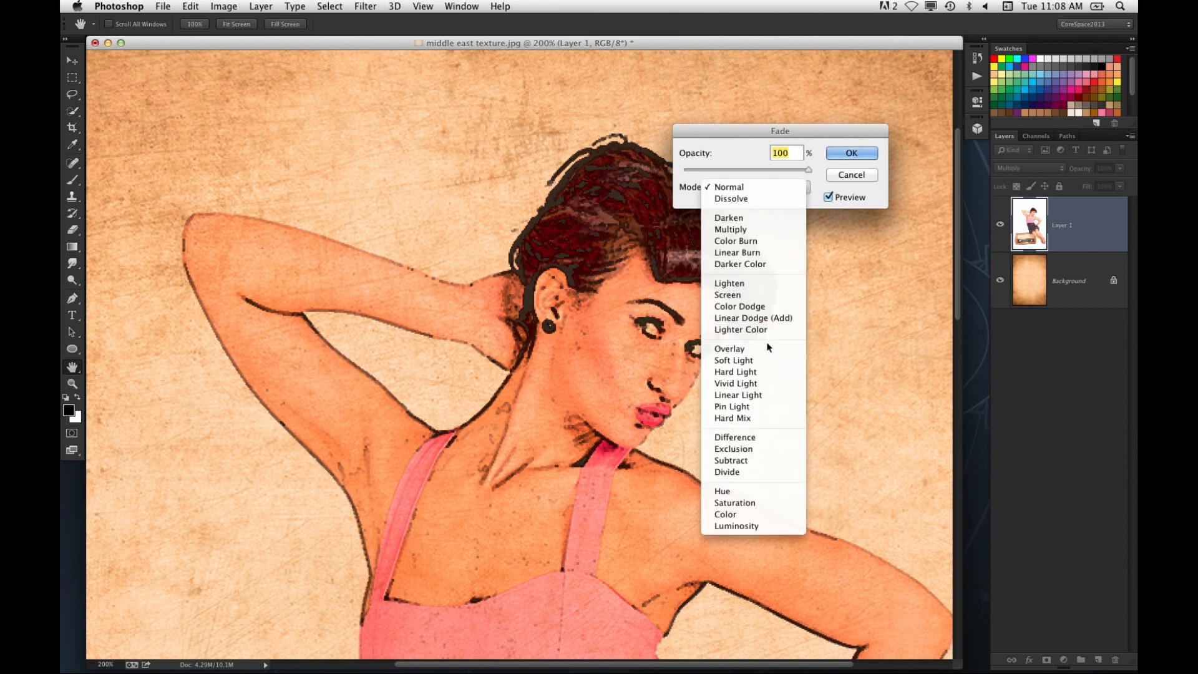
{"action": "left_click", "coordinate": [761, 361]}
{"action": "left_click", "coordinate": [834, 197]}
{"action": "left_click", "coordinate": [842, 196]}
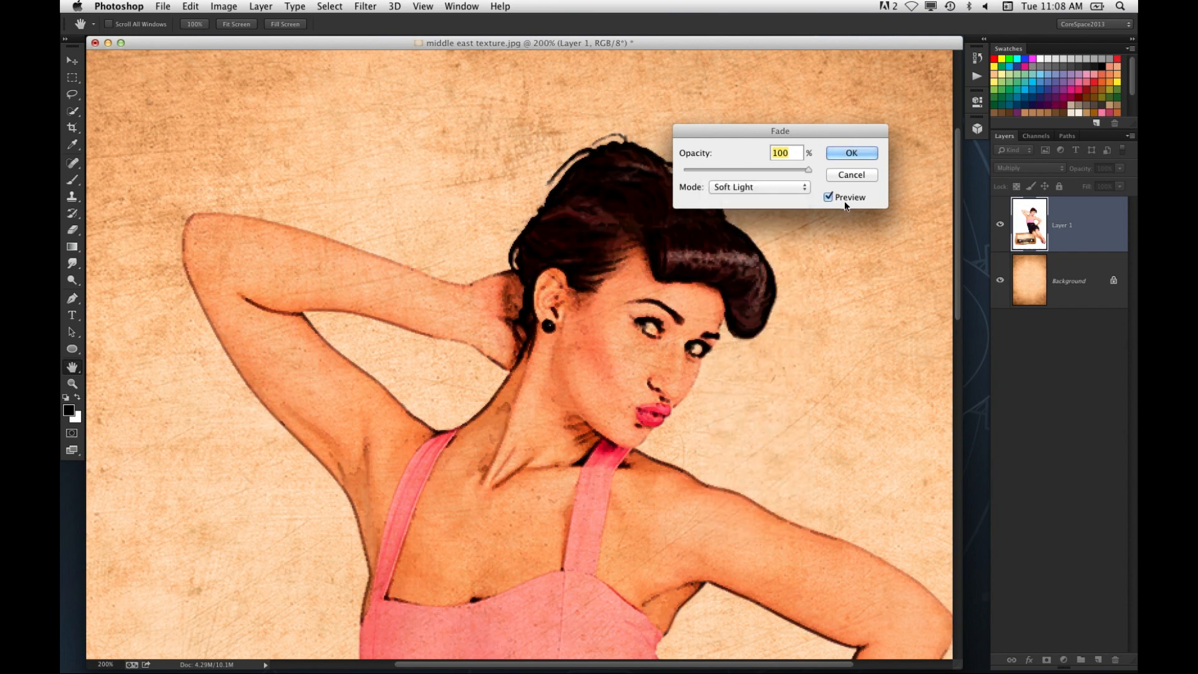
Compare the Overlay mode for the fade, return to Soft Light at 100% opacity and apply it
{"action": "left_click", "coordinate": [781, 189]}
{"action": "left_click", "coordinate": [785, 174]}
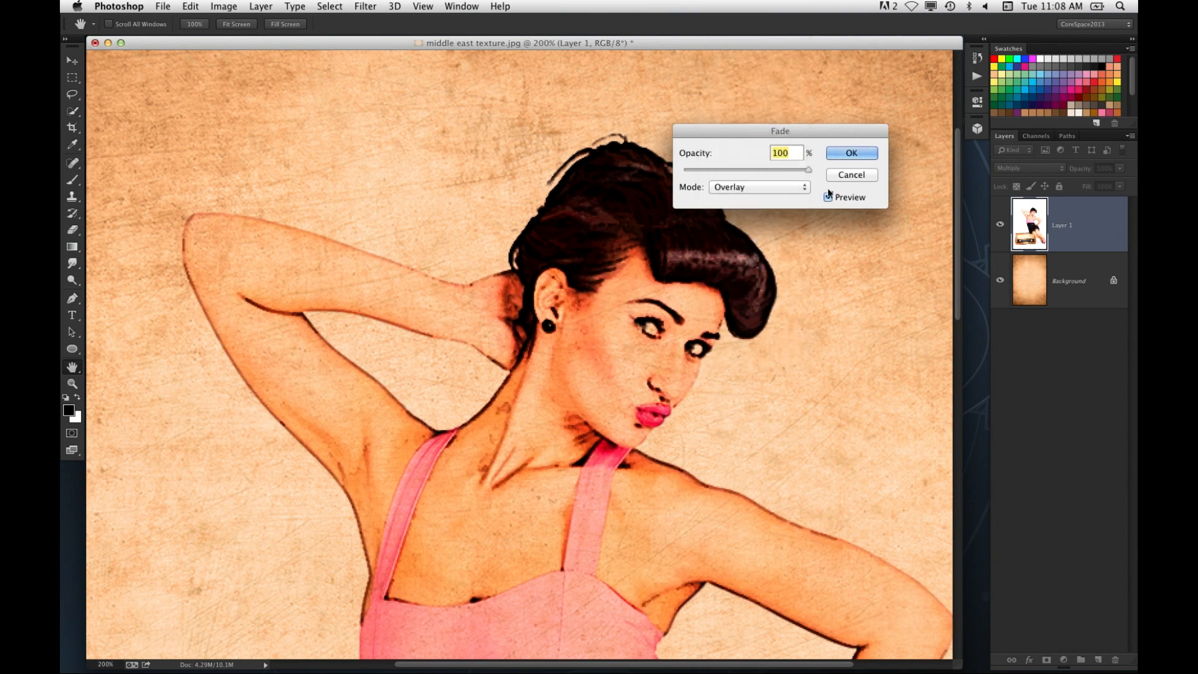
{"action": "left_click", "coordinate": [788, 187]}
{"action": "left_click", "coordinate": [790, 196]}
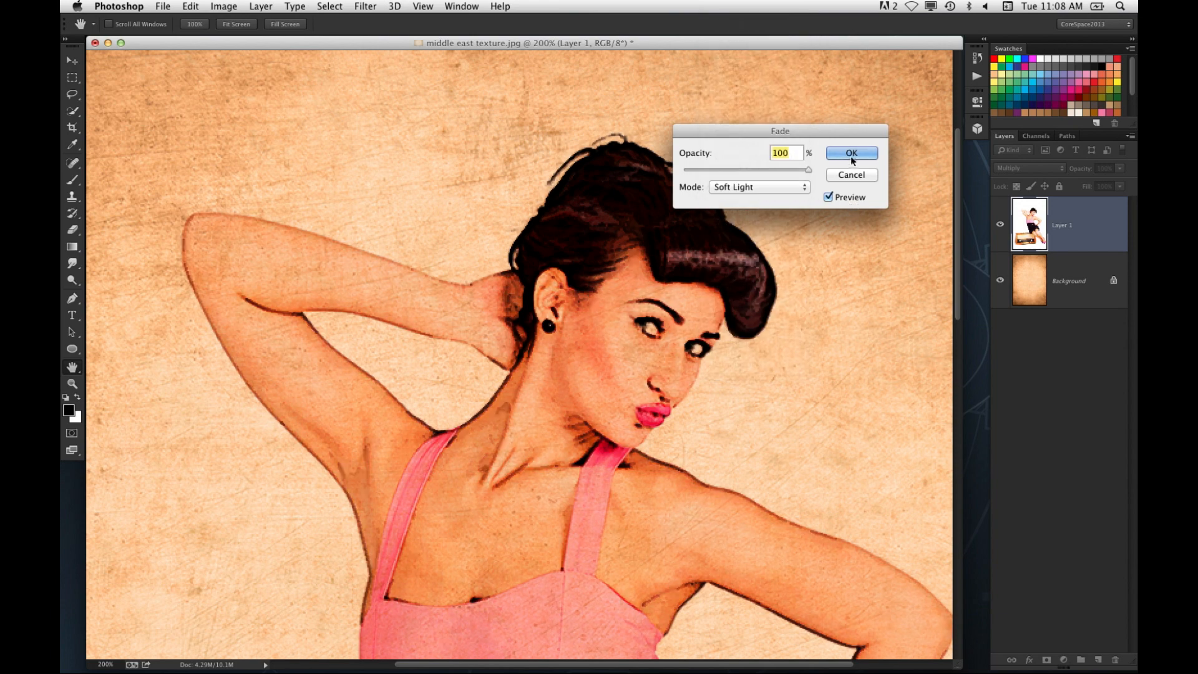
{"action": "left_click", "coordinate": [851, 152]}
Change the blend mode of the photo layer to Linear Burn
{"action": "key", "text": "super+minus"}
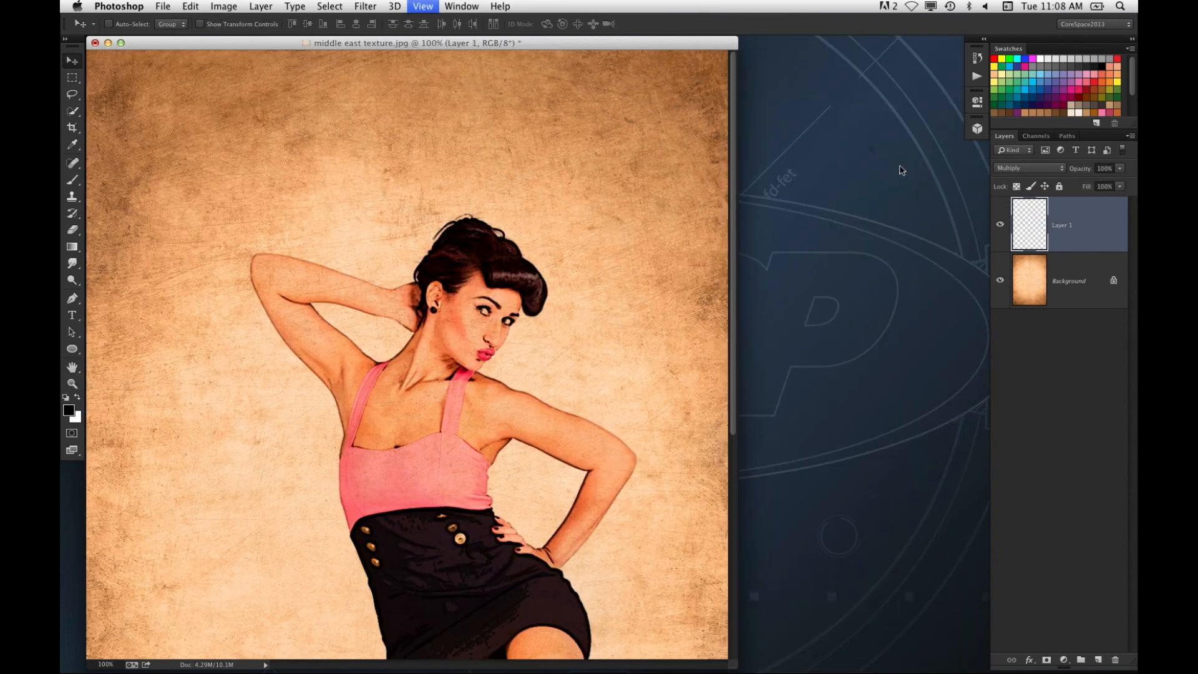
{"action": "scroll", "coordinate": [555, 304], "scroll_direction": "down", "scroll_amount": 3}
{"action": "key", "text": "super+plus"}
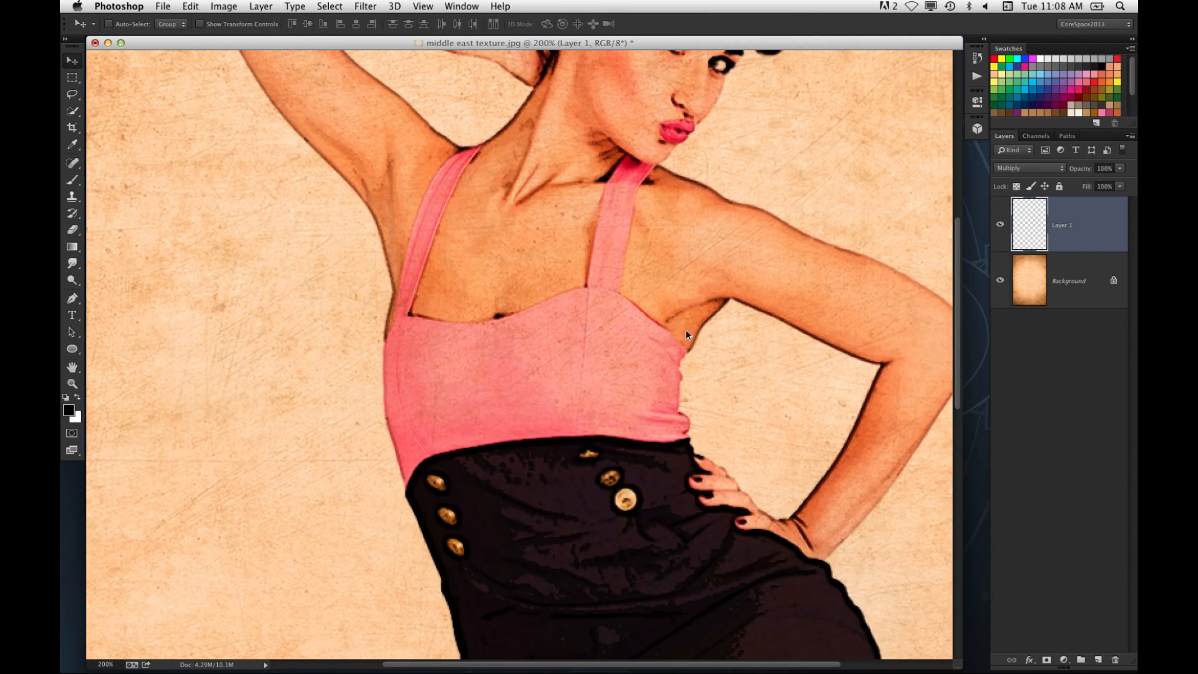
{"action": "scroll", "coordinate": [484, 427], "scroll_direction": "up", "scroll_amount": 3}
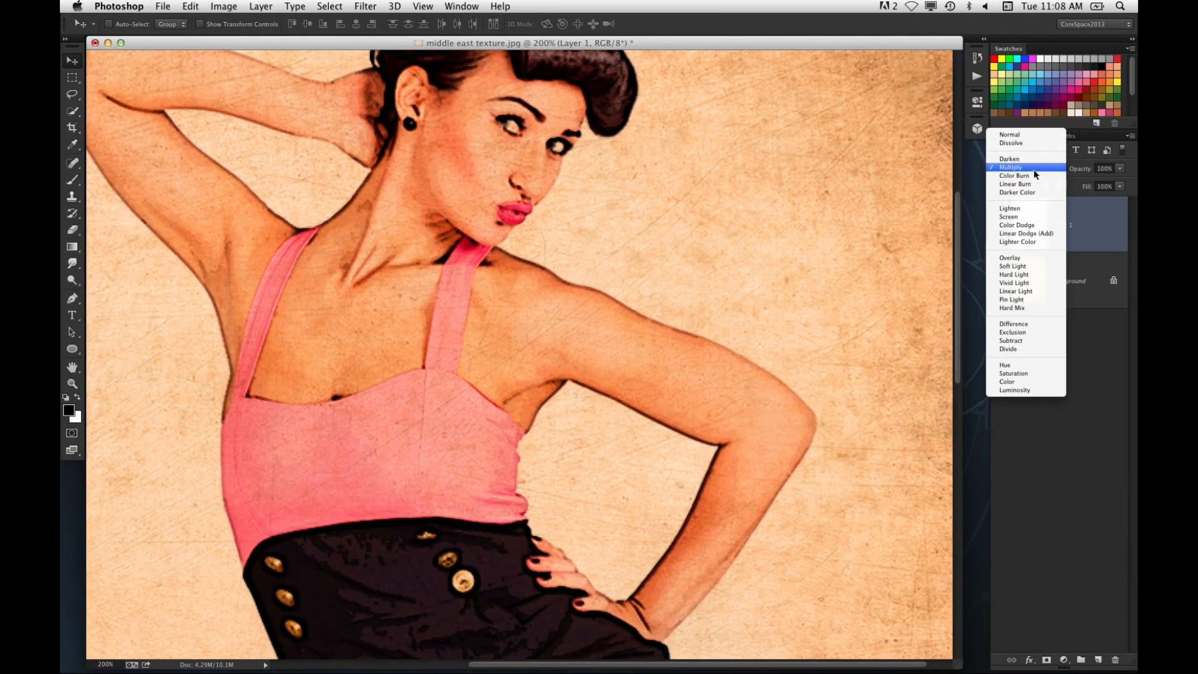
{"action": "left_click", "coordinate": [1015, 184]}
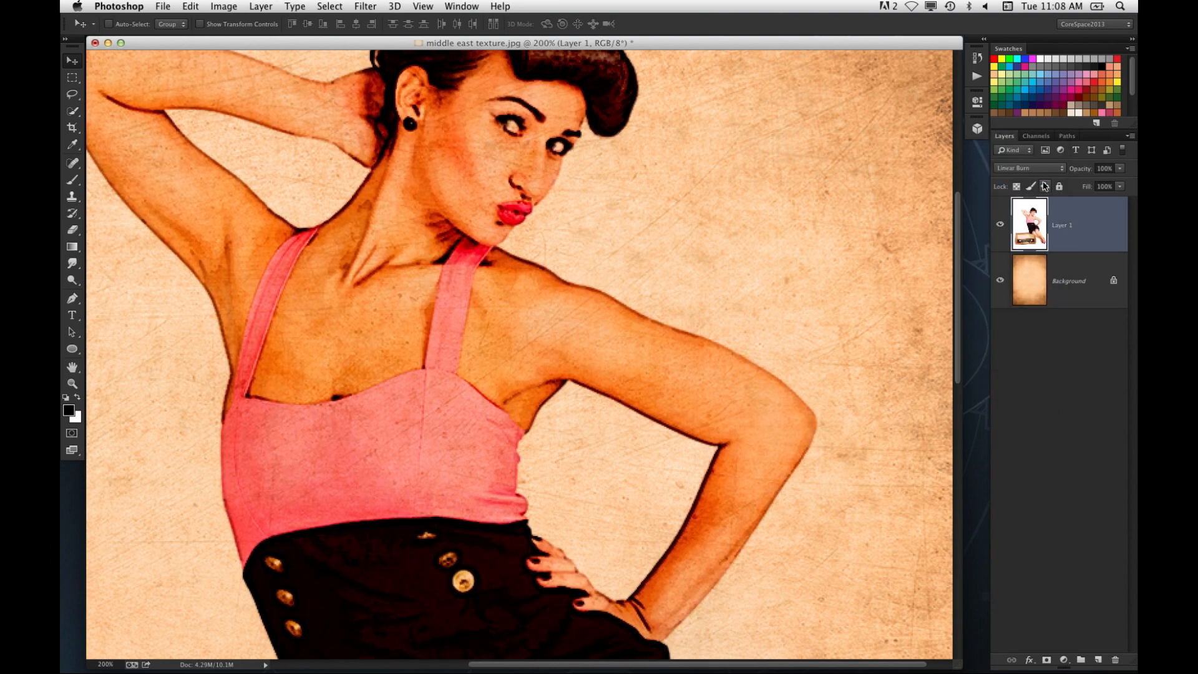
Lower the photo layer's saturation to -14 with a Hue/Saturation adjustment
{"action": "scroll", "coordinate": [694, 357], "scroll_direction": "up", "scroll_amount": 2}
{"action": "scroll", "coordinate": [694, 356], "scroll_direction": "left", "scroll_amount": 2}
{"action": "scroll", "coordinate": [693, 357], "scroll_direction": "up", "scroll_amount": 3}
{"action": "scroll", "coordinate": [692, 357], "scroll_direction": "left", "scroll_amount": 2}
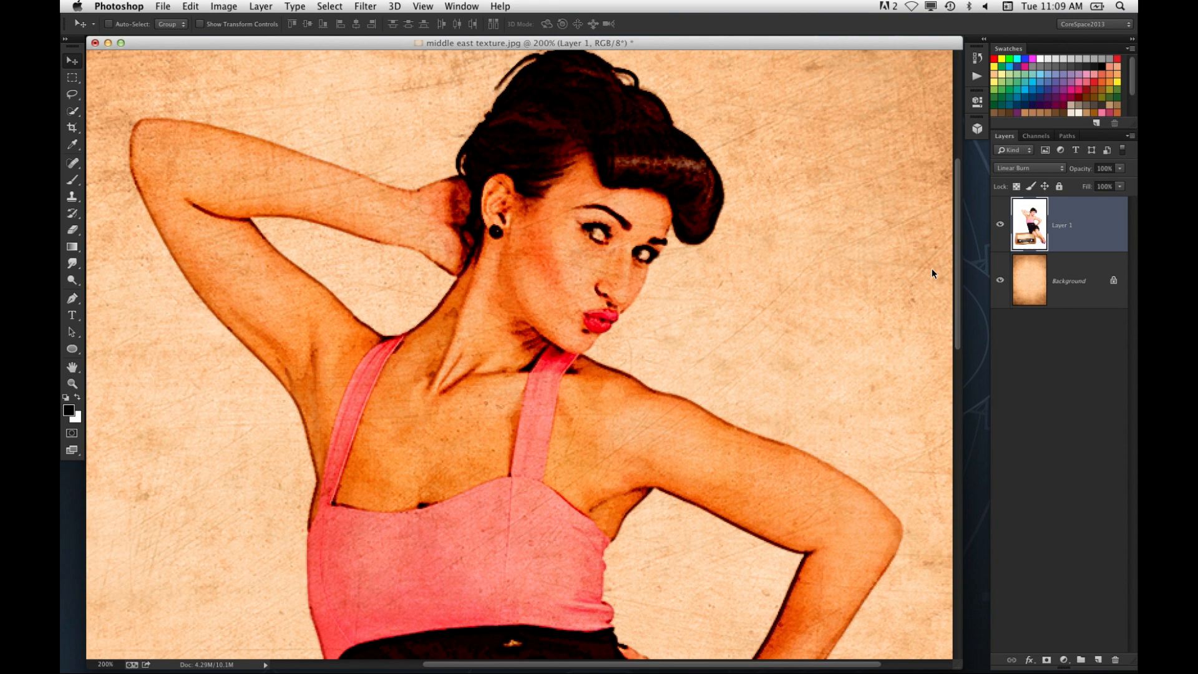
{"action": "key", "text": "super+u"}
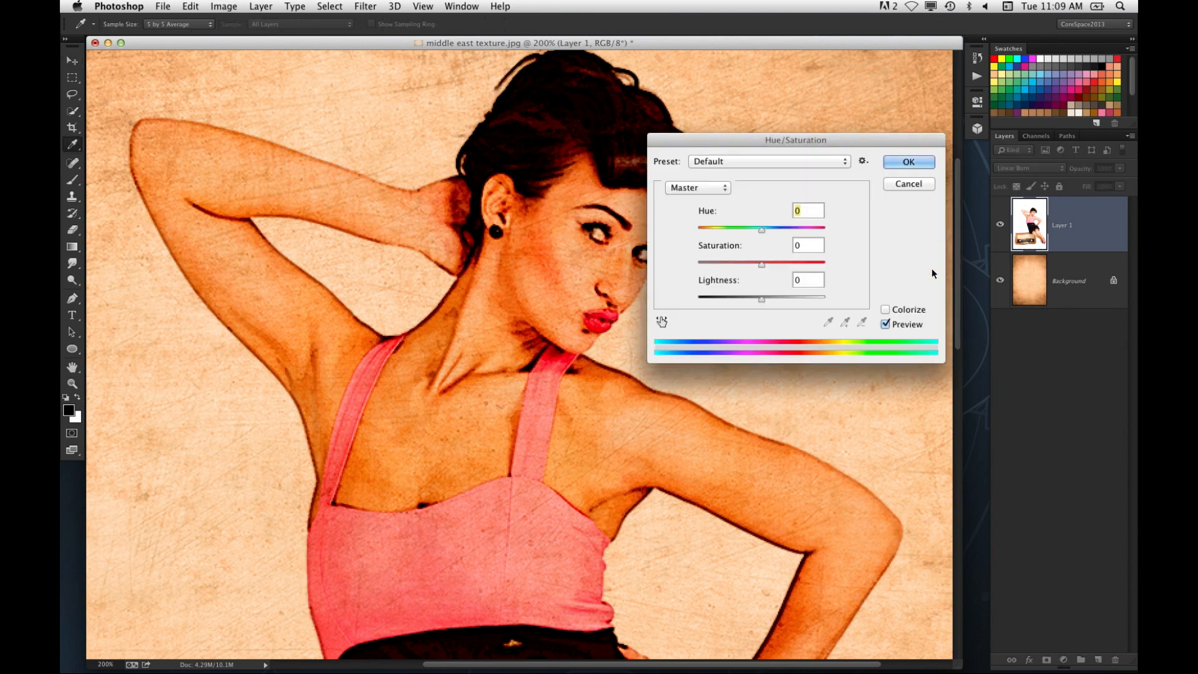
{"action": "left_click_drag", "start_coordinate": [737, 135], "coordinate": [727, 141]}
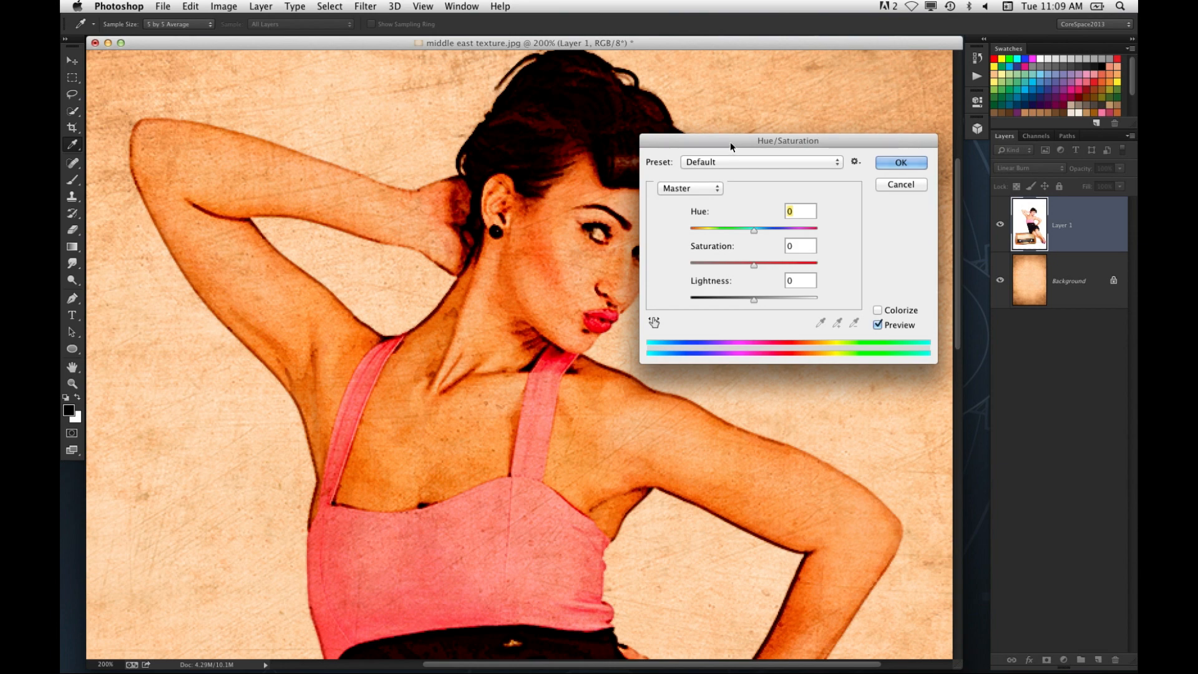
{"action": "left_click_drag", "start_coordinate": [754, 263], "coordinate": [743, 268]}
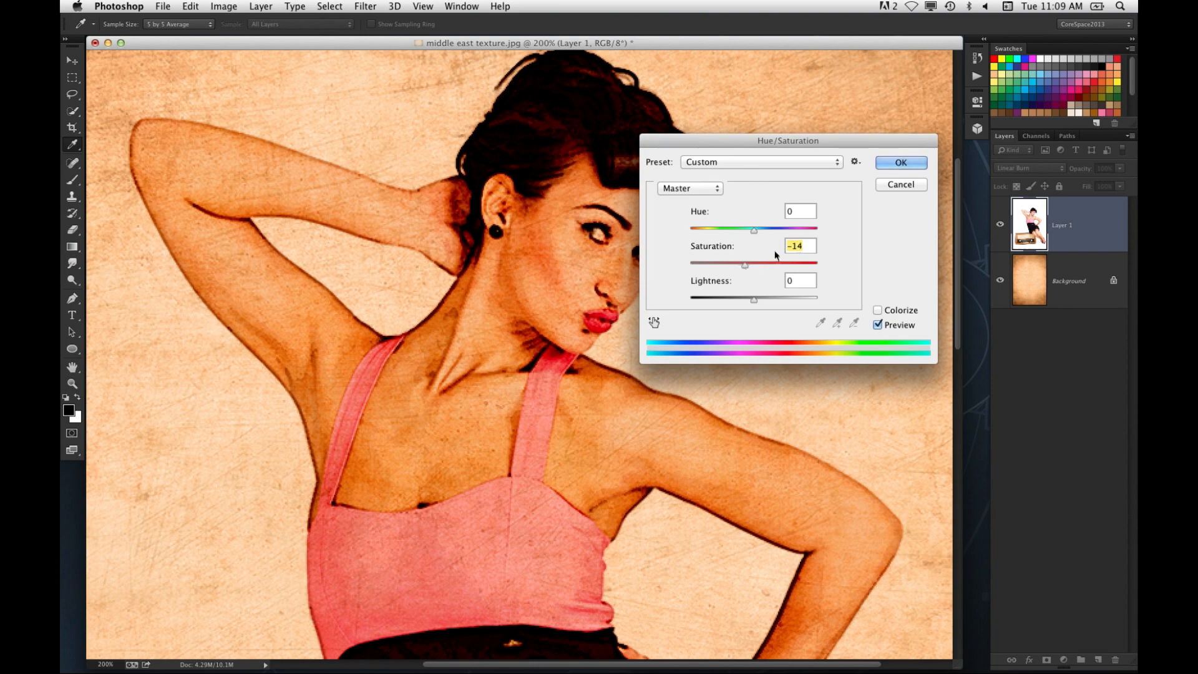
{"action": "left_click", "coordinate": [912, 162]}
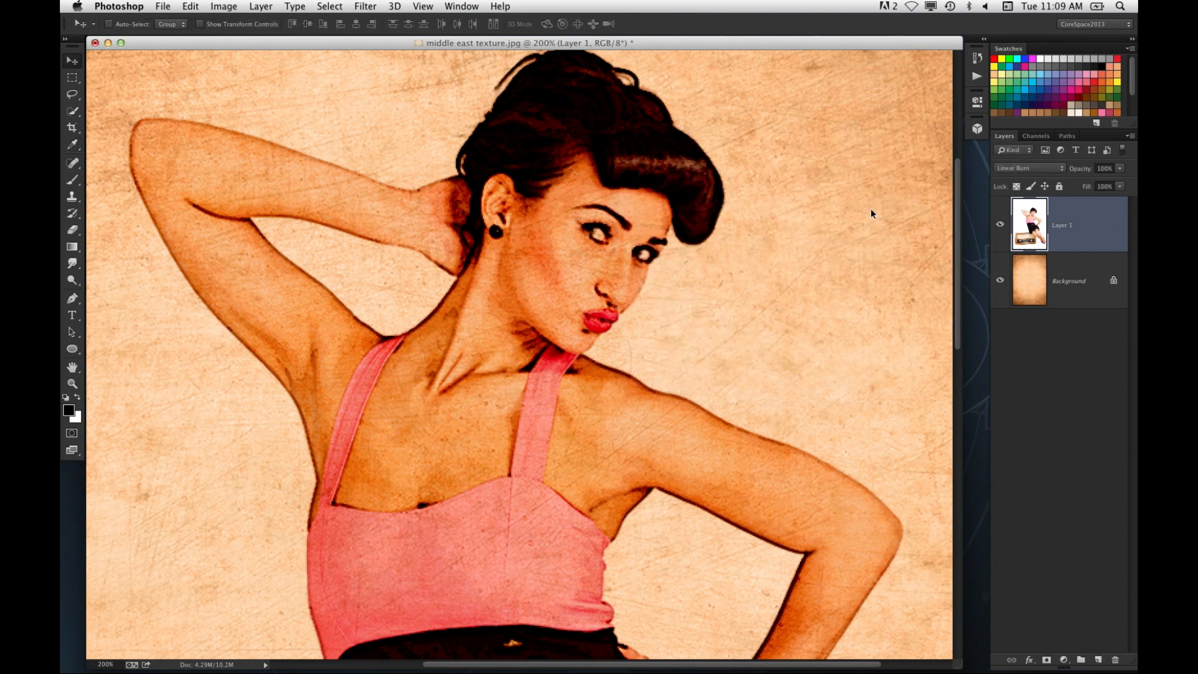
Choose the Smudge tool and set its strength to 15%
{"action": "key", "text": "super+0"}
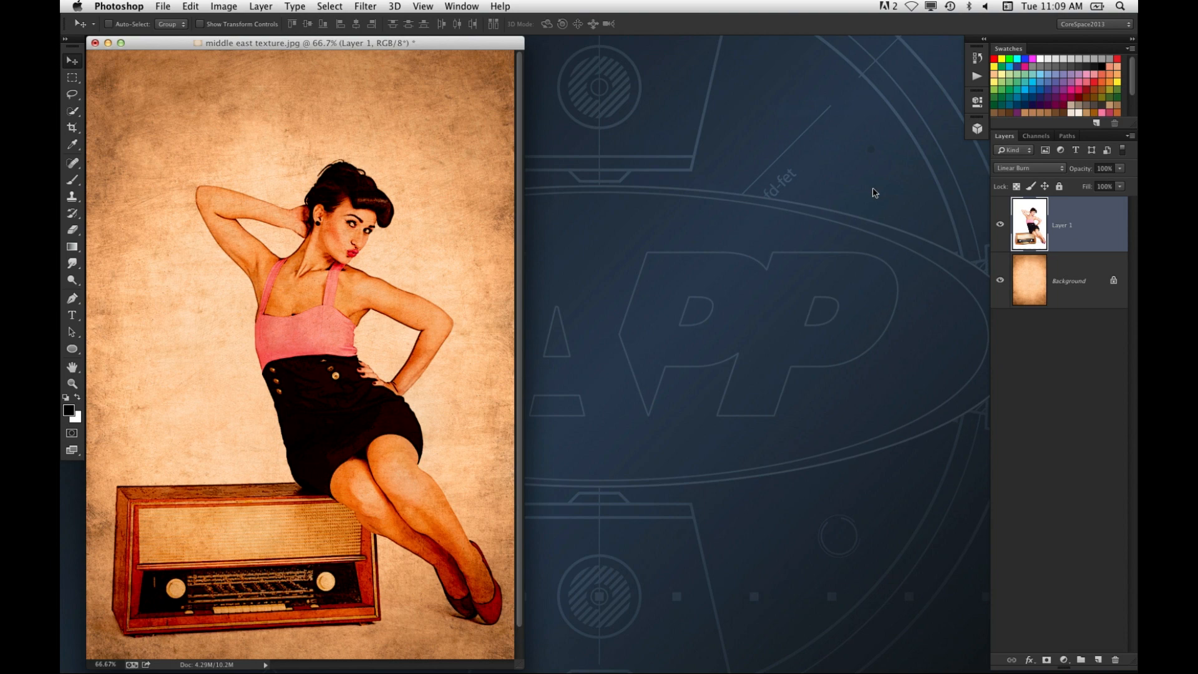
{"action": "key", "text": "super+equal"}
{"action": "key", "text": "super+equal"}
{"action": "left_click_drag", "start_coordinate": [615, 353], "coordinate": [610, 487]}
{"action": "left_click_drag", "start_coordinate": [641, 265], "coordinate": [571, 313]}
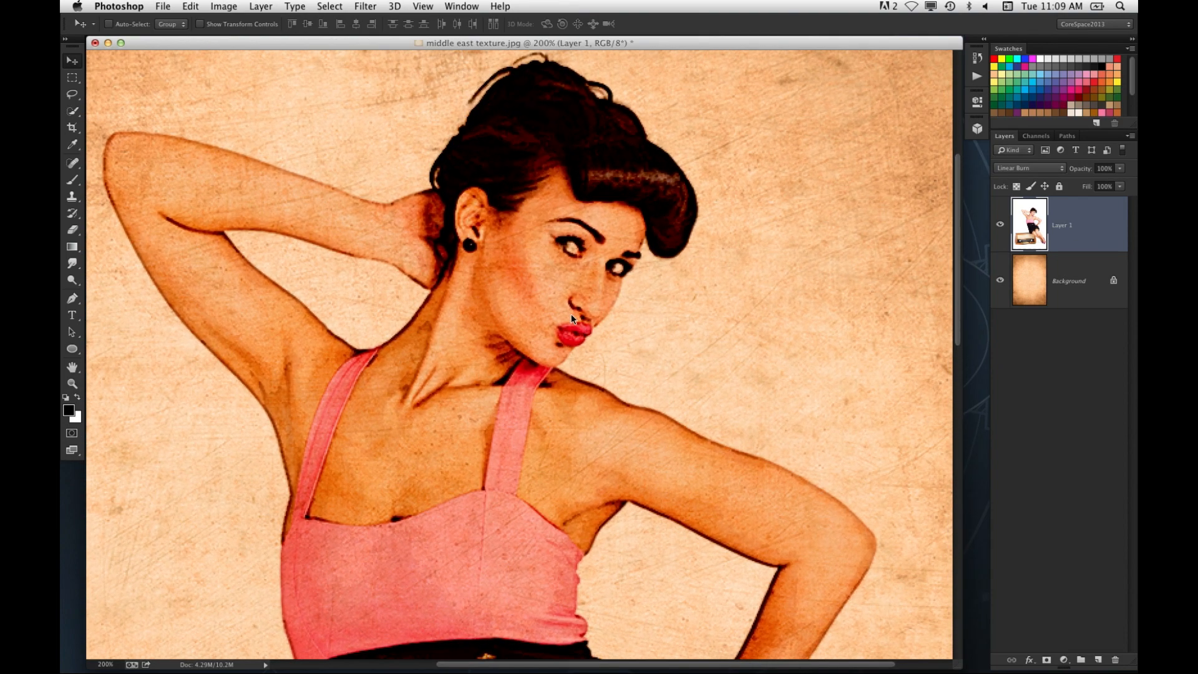
{"action": "left_click", "coordinate": [72, 263]}
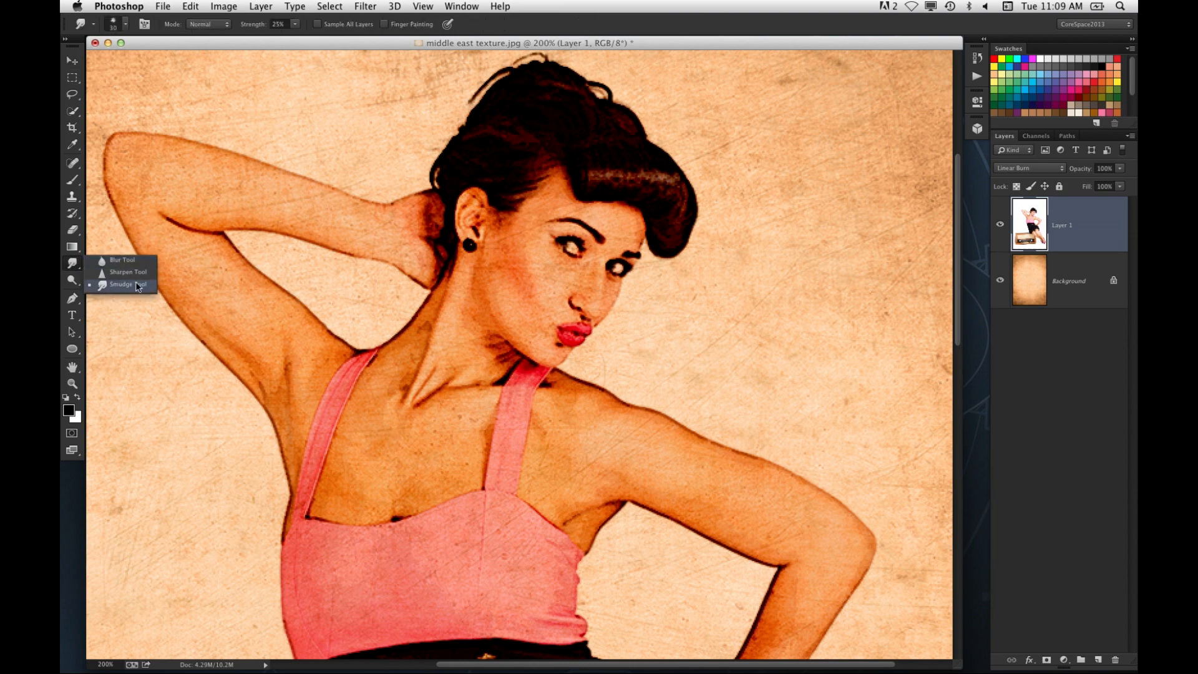
{"action": "left_click", "coordinate": [124, 284]}
{"action": "left_click", "coordinate": [282, 25]}
{"action": "type", "text": "15"}
{"action": "key", "text": "Return"}
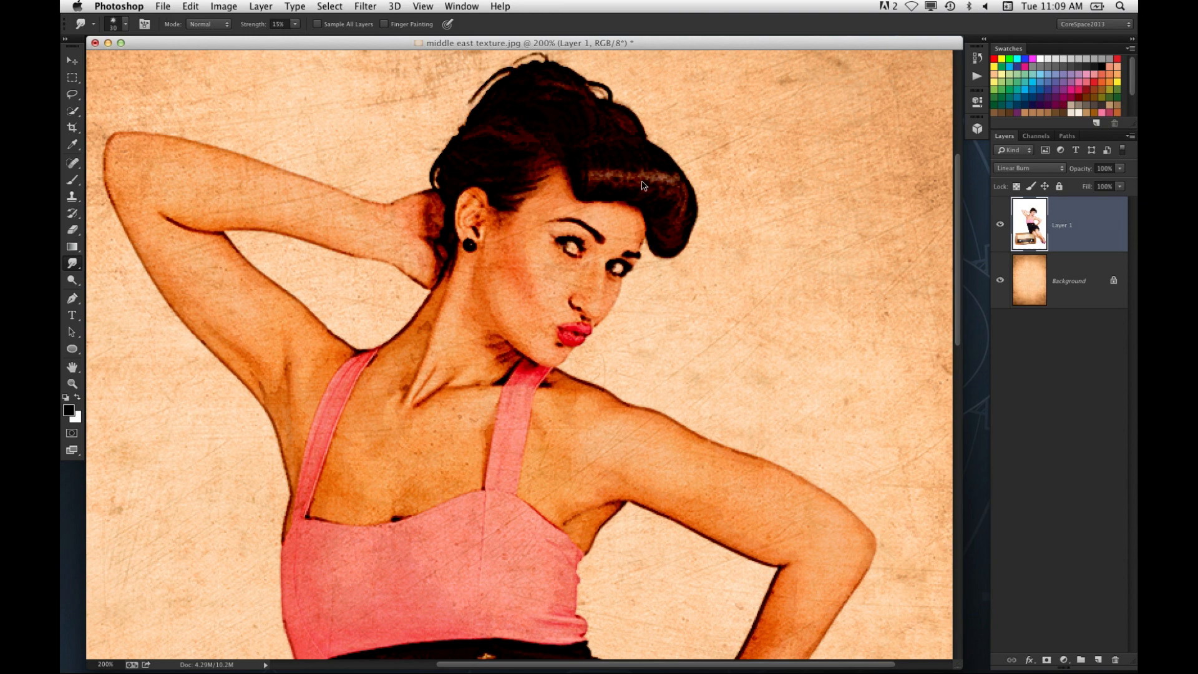
Smudge the highlight in the woman's rolled fringe with a smaller brush and check the whole picture
{"action": "key", "text": "super+plus"}
{"action": "left_click_drag", "start_coordinate": [531, 319], "coordinate": [496, 378]}
{"action": "key", "text": "bracketleft"}
{"action": "key", "text": "bracketleft"}
{"action": "key", "text": "bracketleft"}
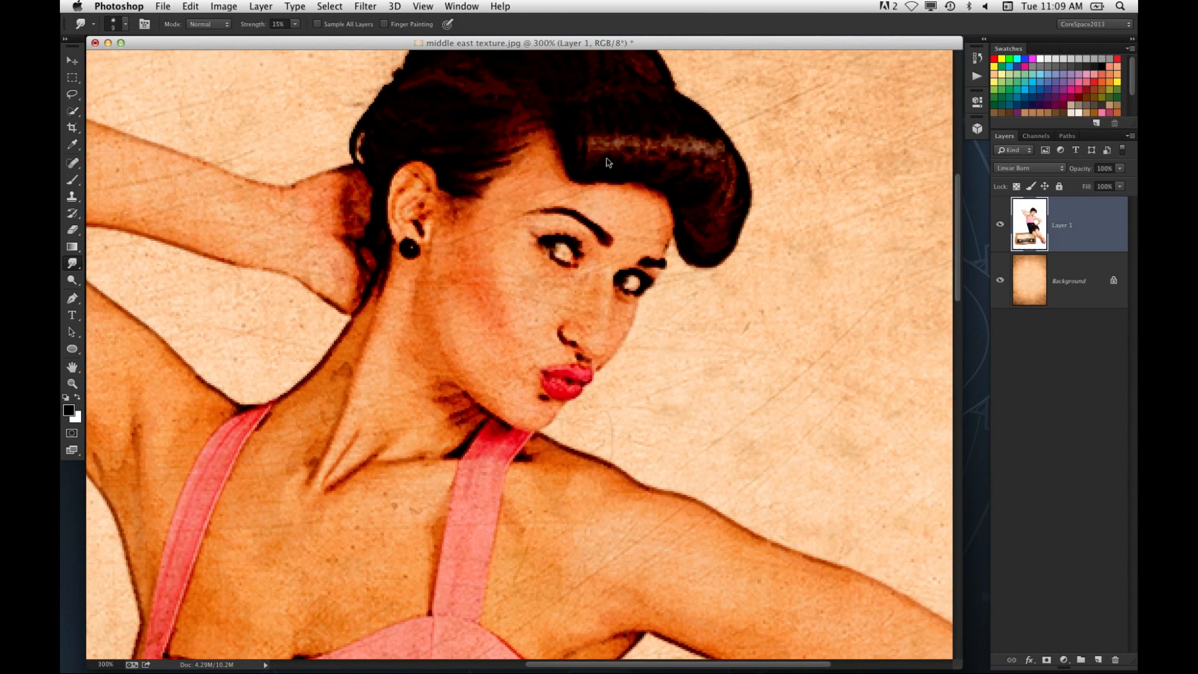
{"action": "left_click_drag", "start_coordinate": [609, 163], "coordinate": [653, 145]}
{"action": "scroll", "coordinate": [700, 150], "scroll_direction": "down", "scroll_amount": 5}
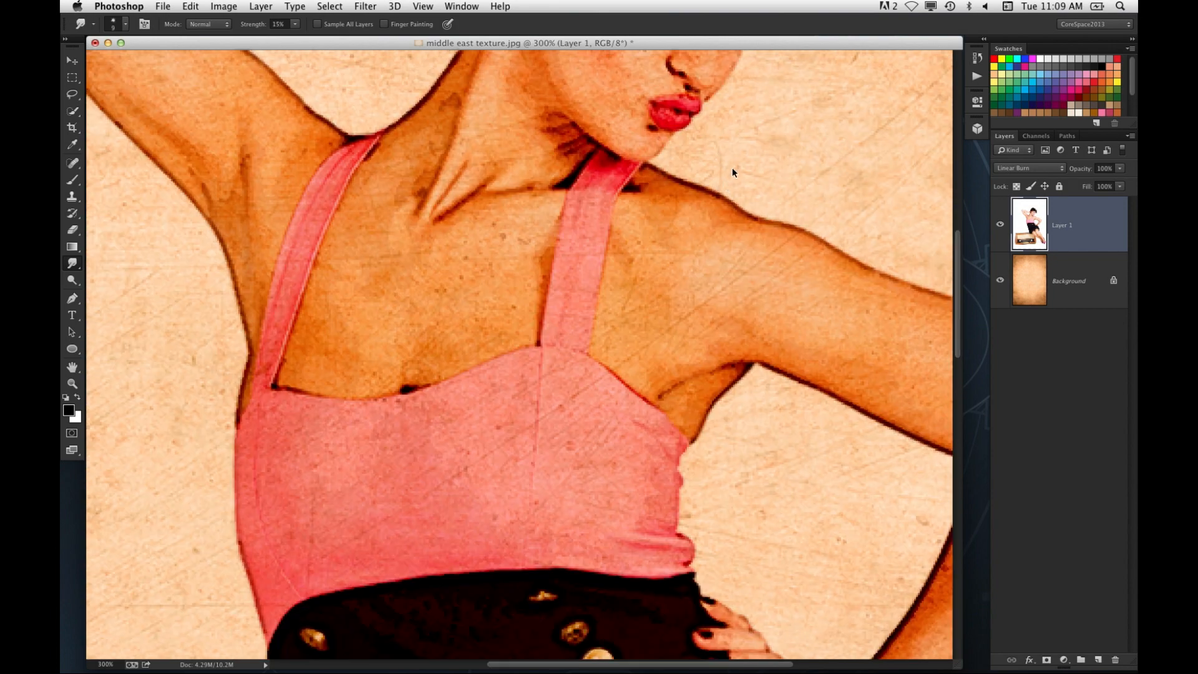
{"action": "left_click_drag", "start_coordinate": [732, 167], "coordinate": [638, 387]}
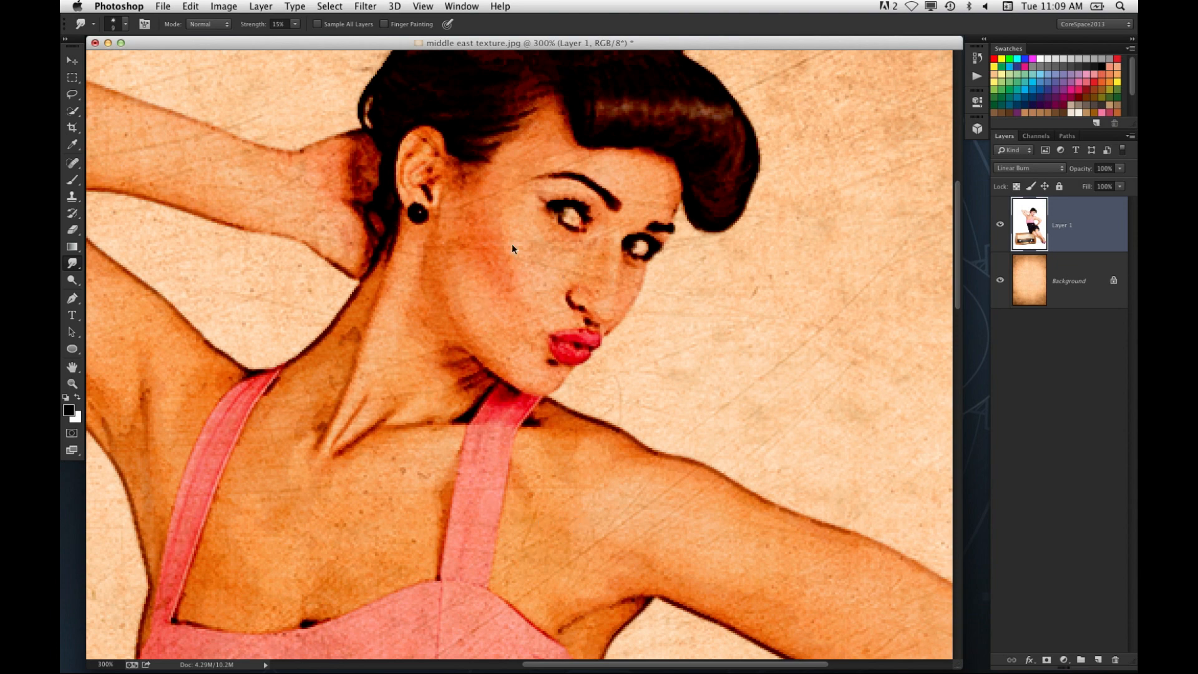
{"action": "key", "text": "super+minus"}
{"action": "key", "text": "super+minus"}
{"action": "key", "text": "super+minus"}
{"action": "key", "text": "super+minus"}
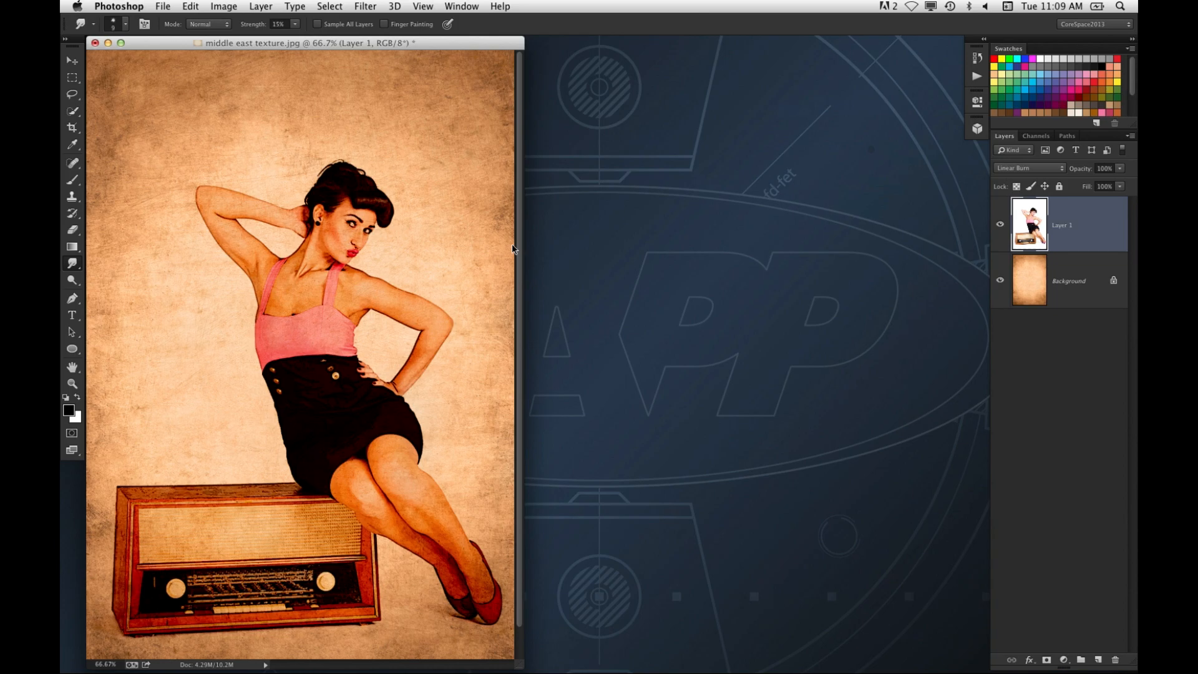
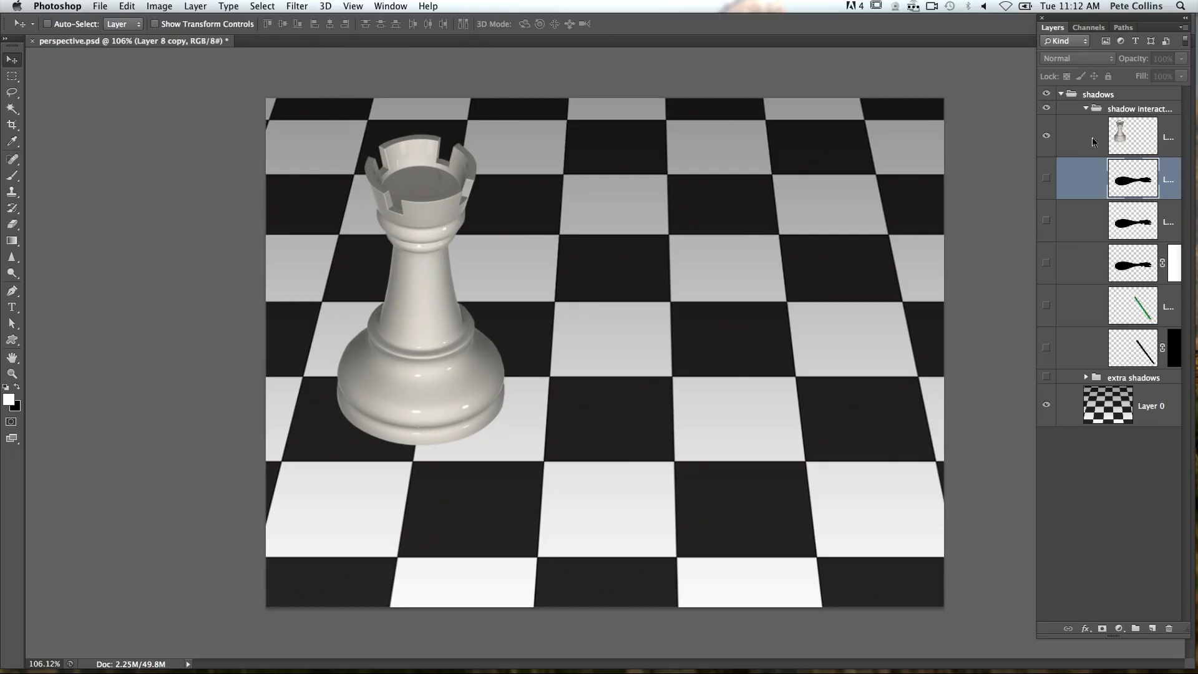
Turn on a Drop Shadow layer style for the white rook layer in perspective.psd and show its settings
{"action": "left_click", "coordinate": [1080, 136]}
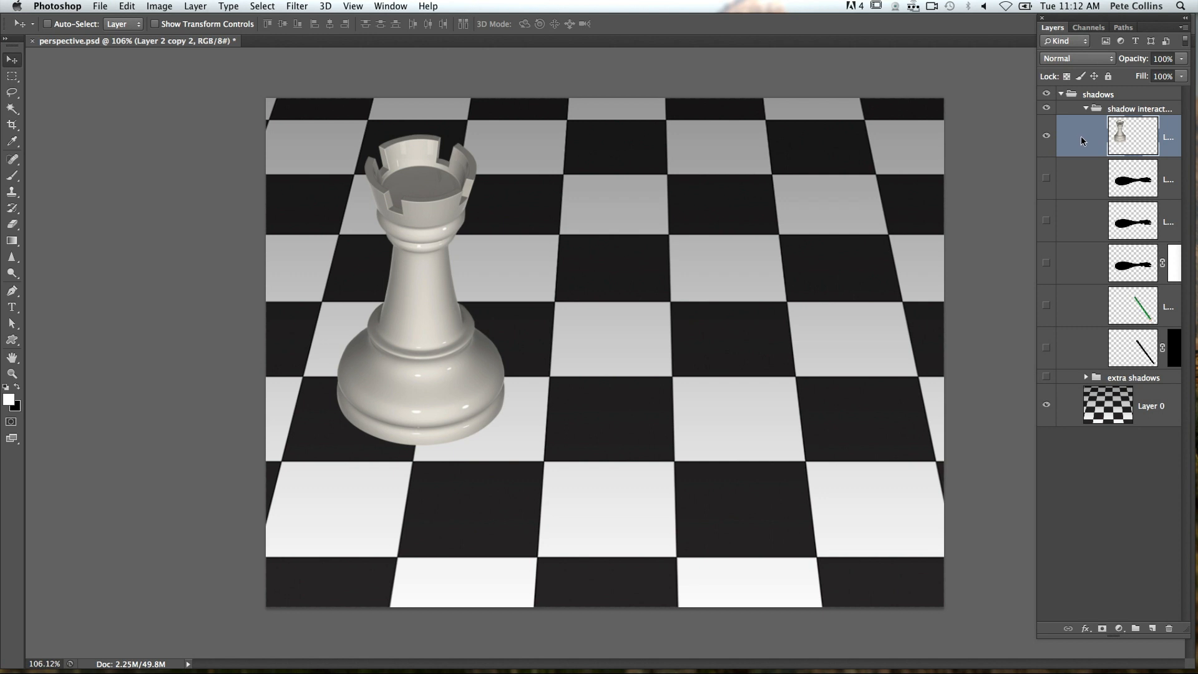
{"action": "double_click", "coordinate": [1081, 136]}
{"action": "left_click", "coordinate": [611, 391]}
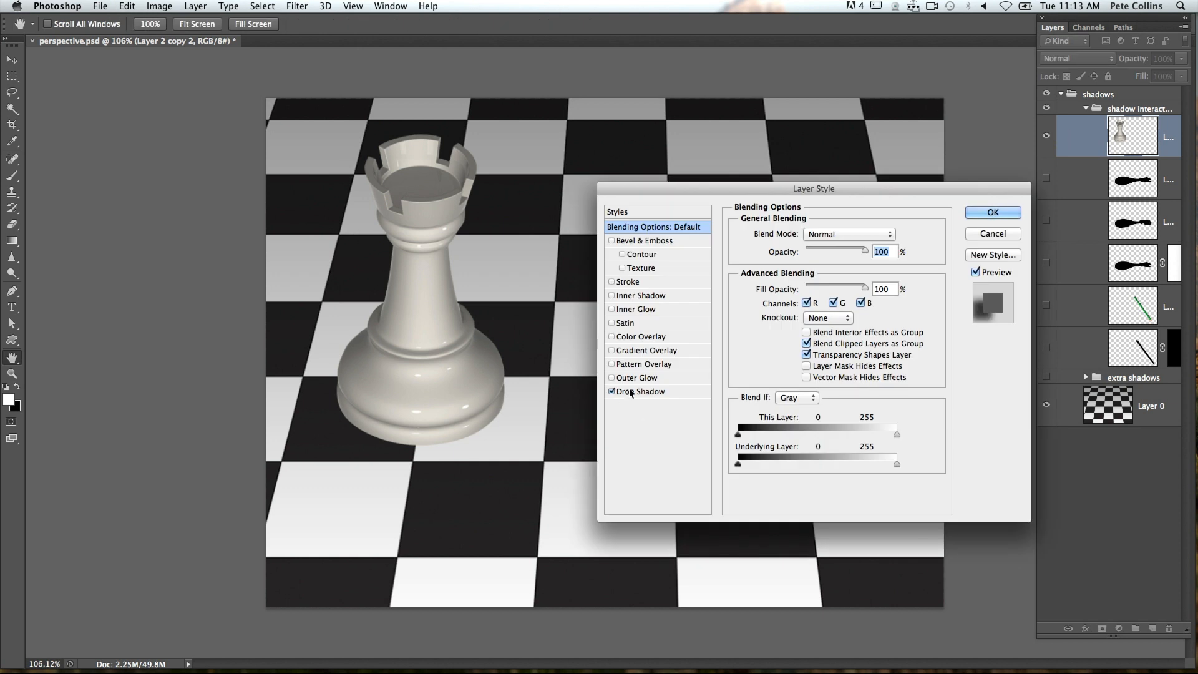
{"action": "left_click", "coordinate": [626, 393]}
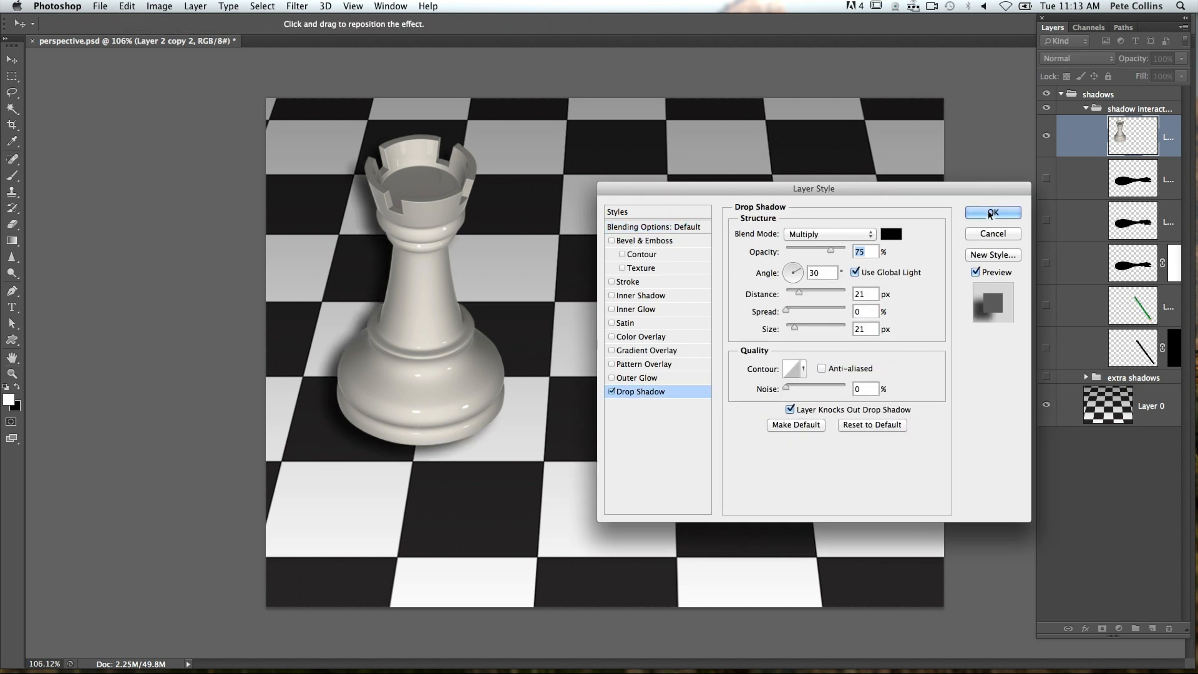
Offset the rook's drop shadow to a -15° angle and 51 px distance, reduce its size to a slightly soft edge and apply it
{"action": "left_click_drag", "start_coordinate": [557, 456], "coordinate": [492, 431]}
{"action": "left_click_drag", "start_coordinate": [793, 331], "coordinate": [786, 331]}
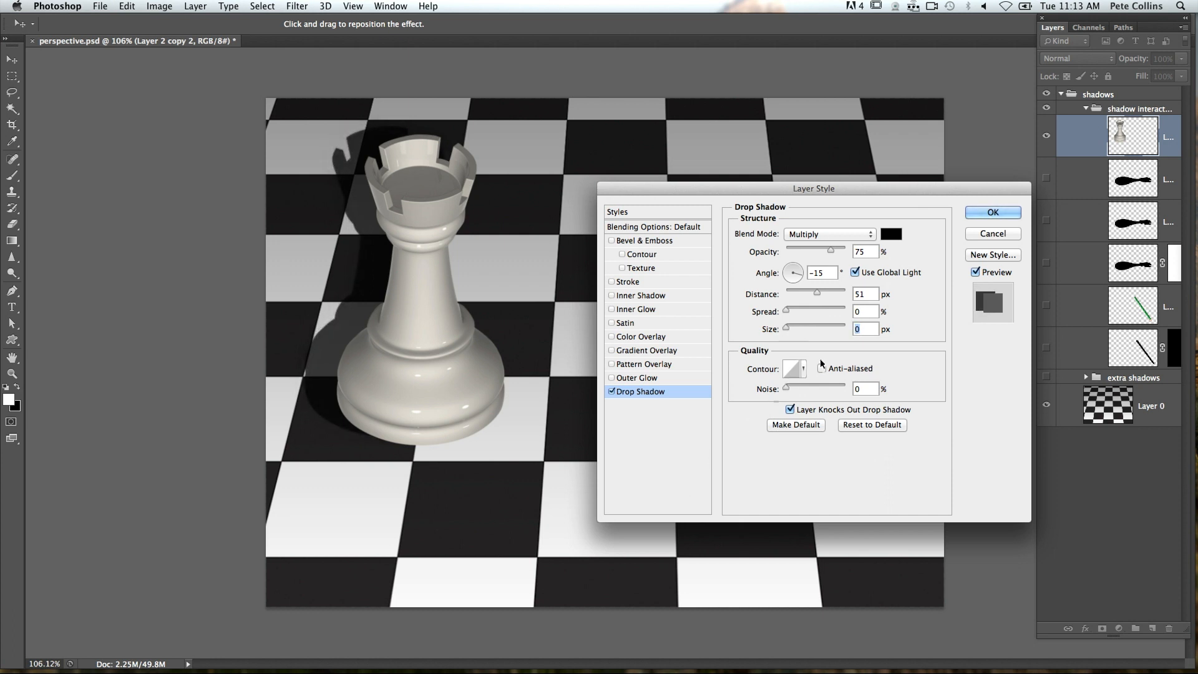
{"action": "left_click_drag", "start_coordinate": [786, 327], "coordinate": [789, 326]}
{"action": "left_click", "coordinate": [990, 214]}
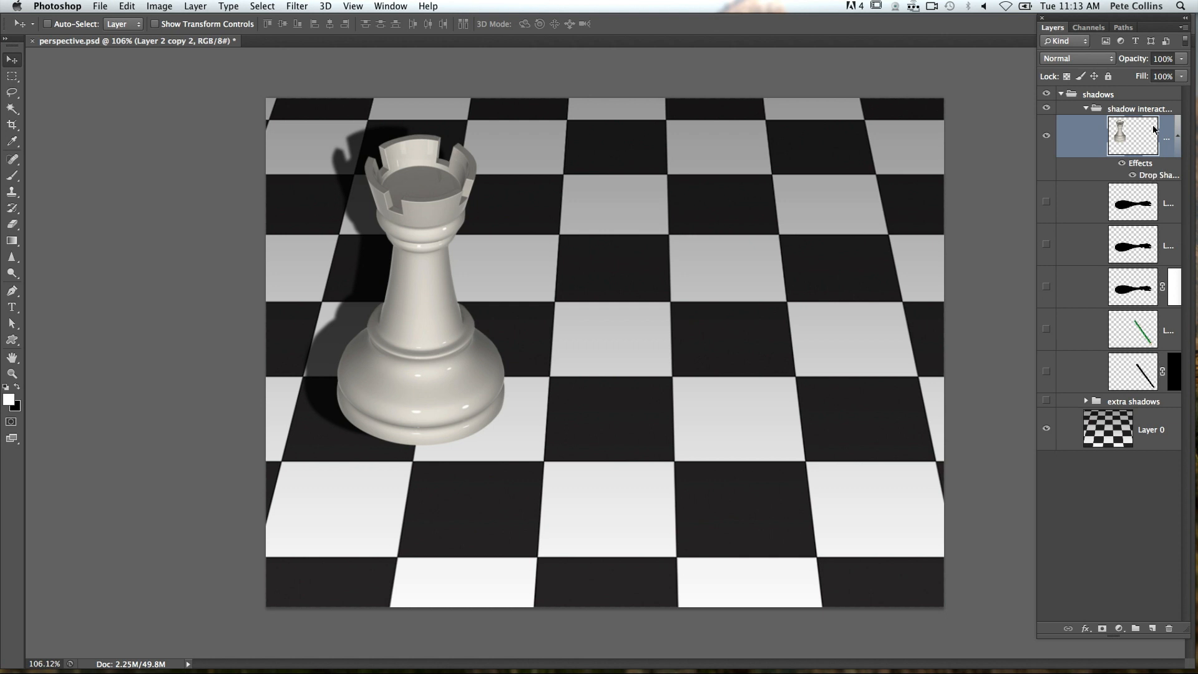
Widen the Layers panel to show full layer names and separate the rook's drop shadow into its own layer
{"action": "left_click", "coordinate": [1138, 6]}
{"action": "left_click", "coordinate": [1182, 18]}
{"action": "left_click_drag", "start_coordinate": [1168, 17], "coordinate": [1119, 18]}
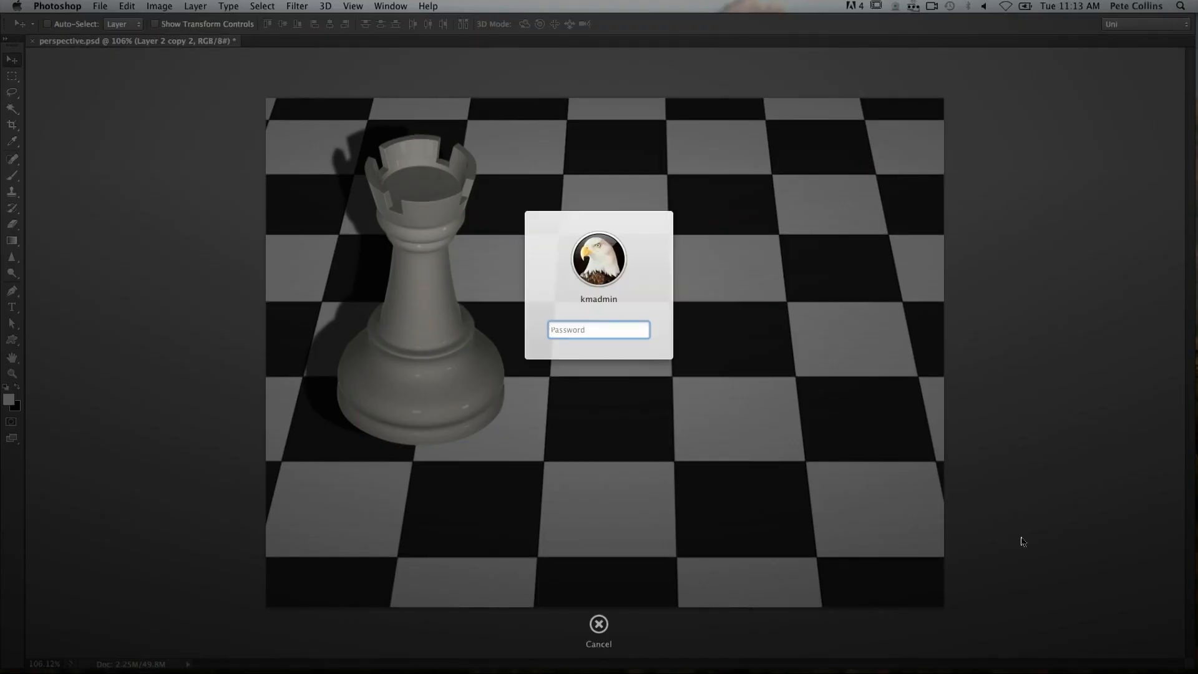
{"action": "key", "text": "Escape"}
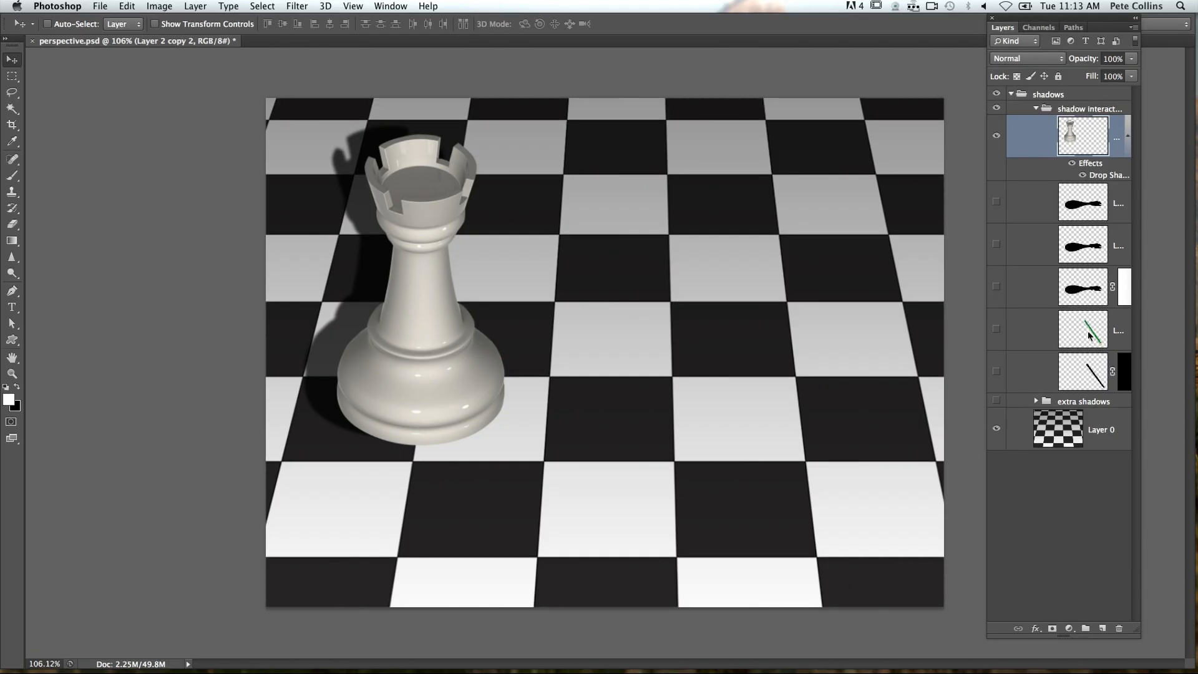
{"action": "left_click_drag", "start_coordinate": [1141, 648], "coordinate": [1185, 648]}
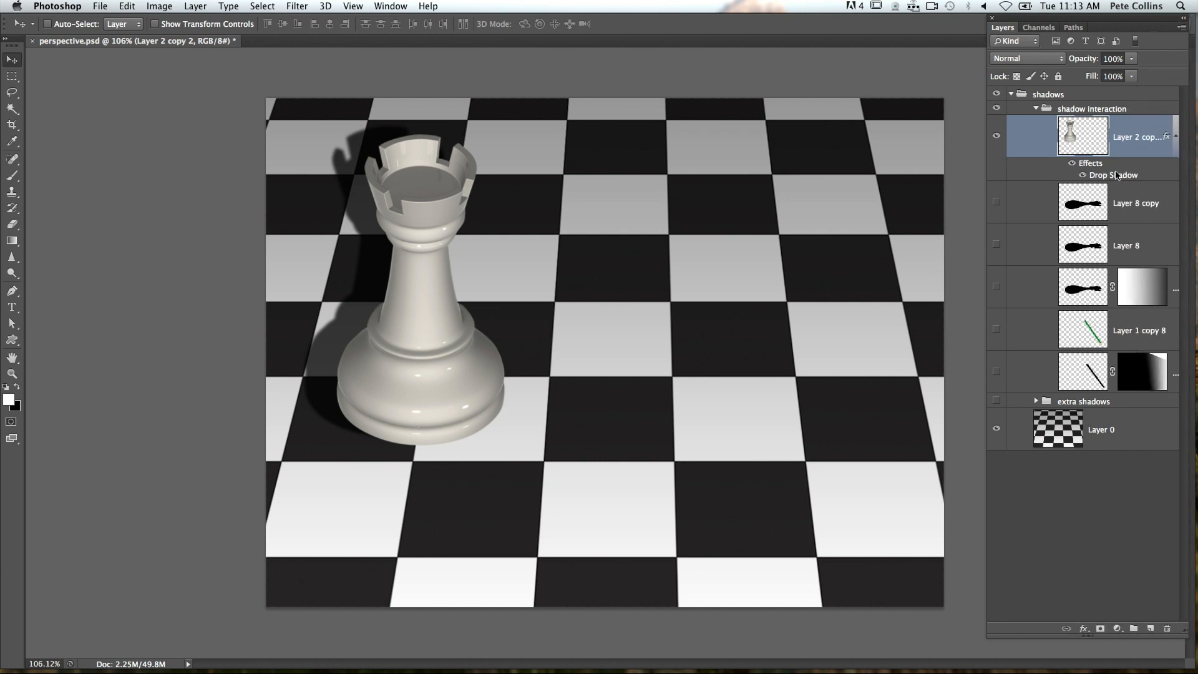
{"action": "right_click", "coordinate": [1116, 175]}
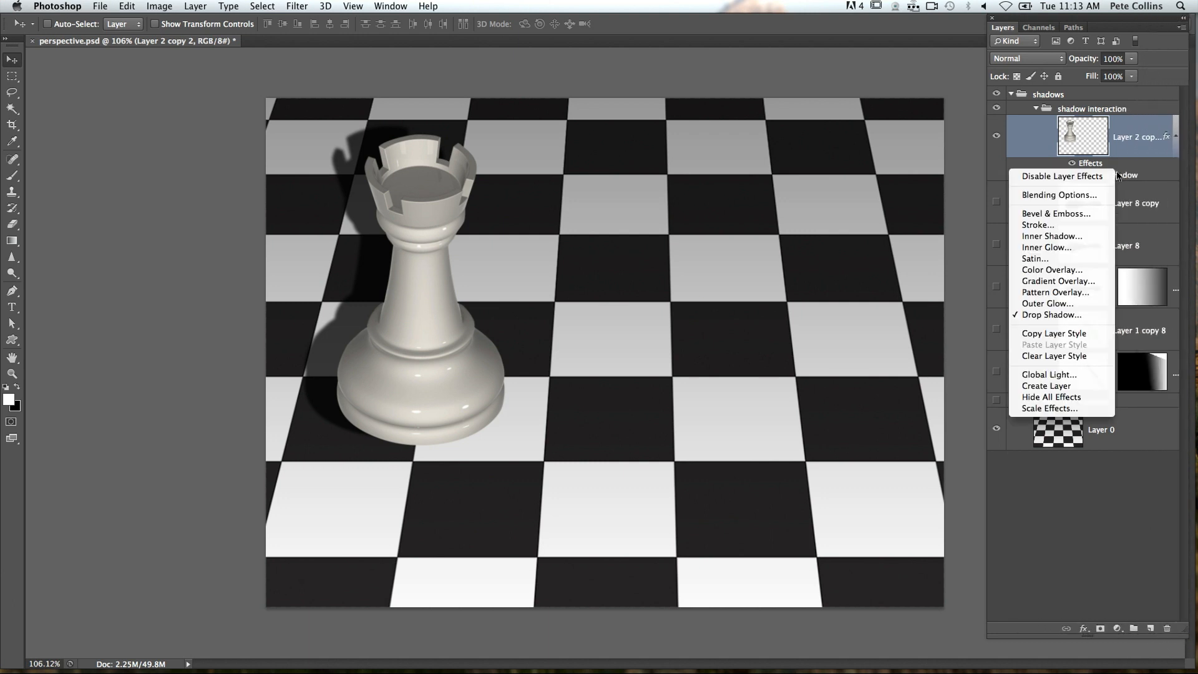
{"action": "left_click", "coordinate": [1062, 386]}
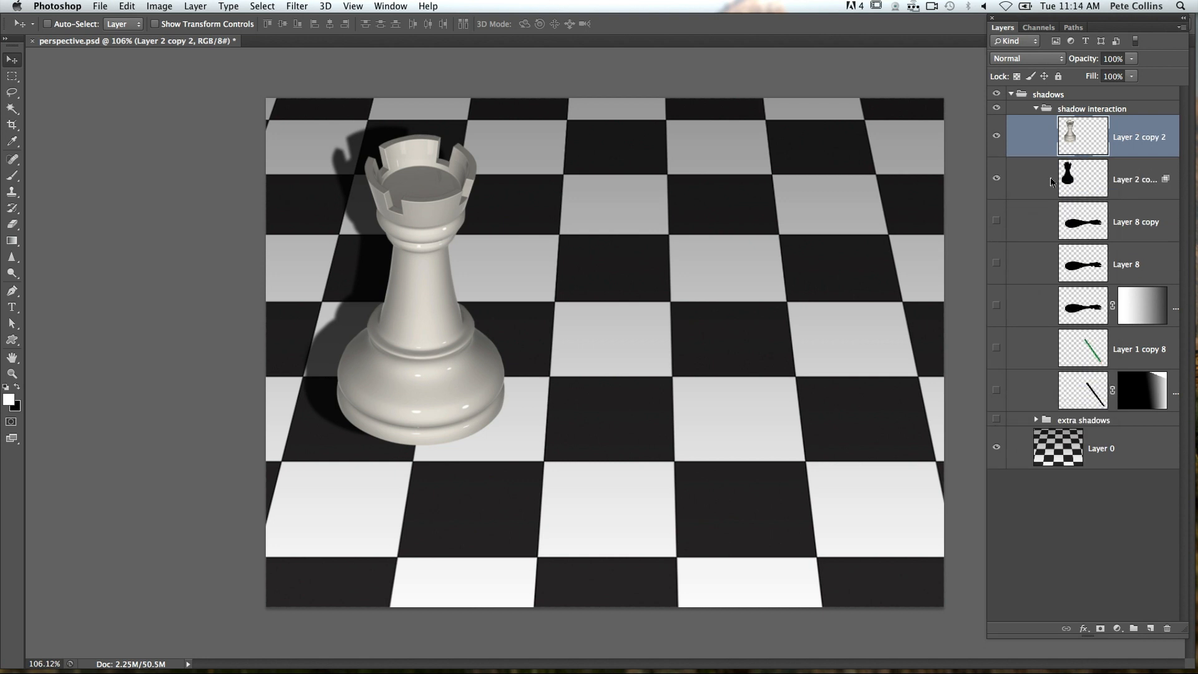
Move the separated drop shadow layer out from behind the rook to just beside and slightly below it
{"action": "left_click", "coordinate": [1040, 185]}
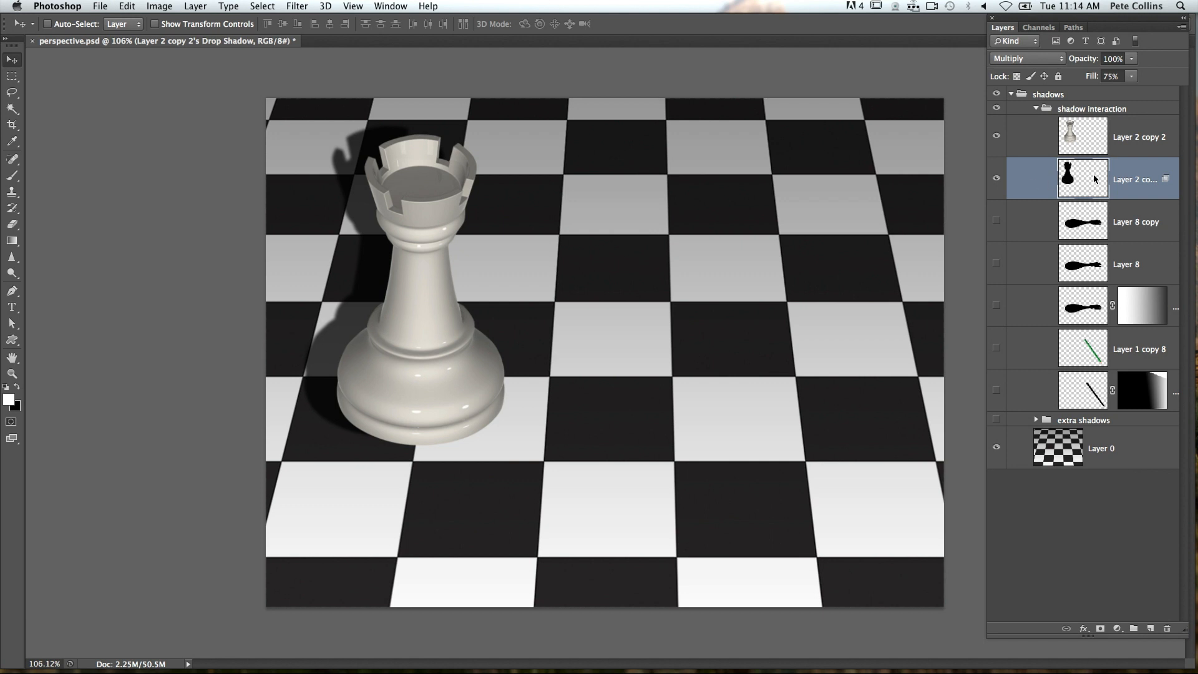
{"action": "left_click_drag", "start_coordinate": [376, 270], "coordinate": [609, 331]}
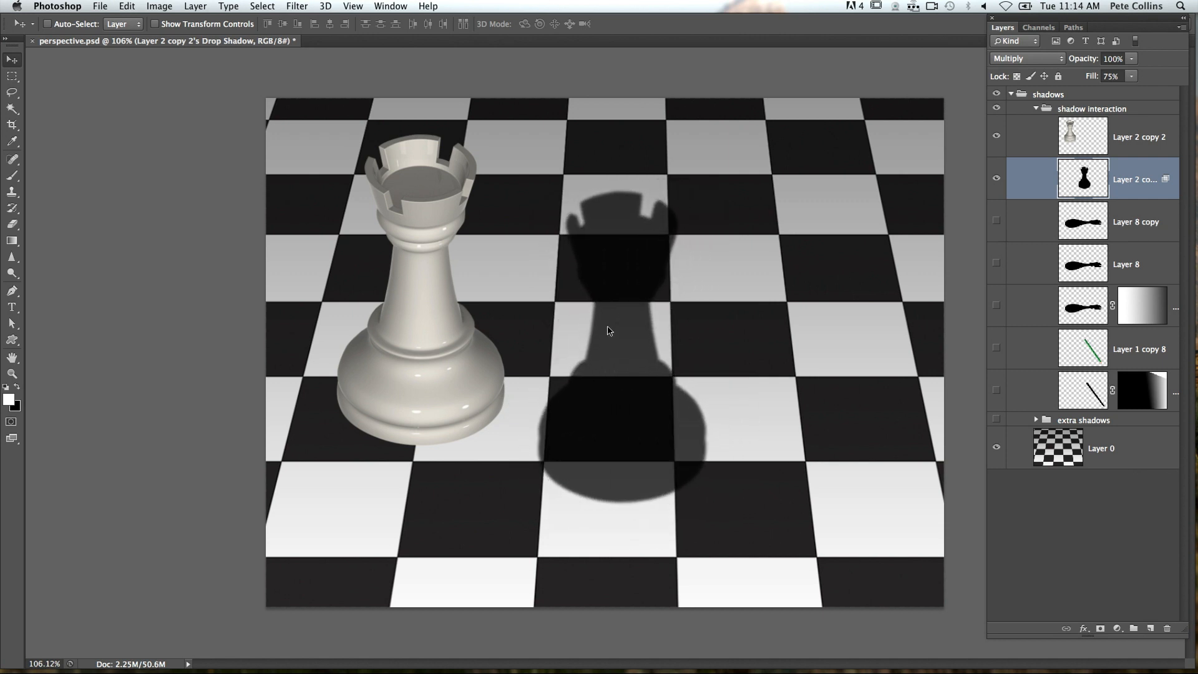
{"action": "left_click_drag", "start_coordinate": [620, 444], "coordinate": [543, 404]}
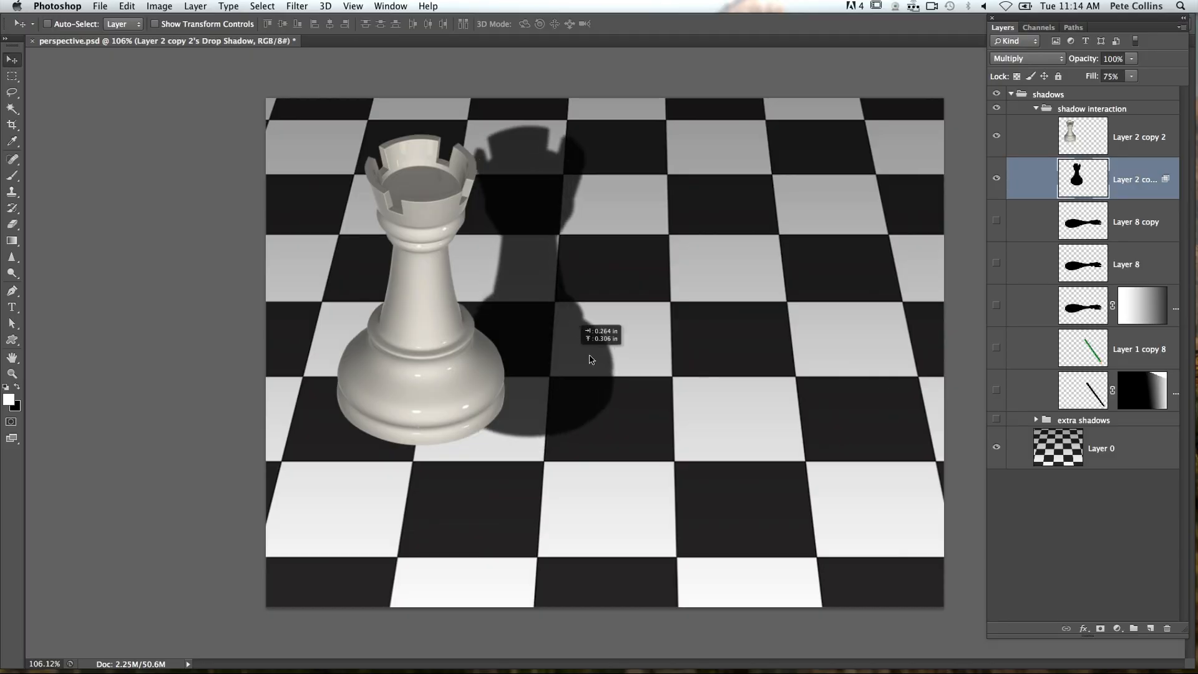
{"action": "left_click_drag", "start_coordinate": [558, 369], "coordinate": [561, 407]}
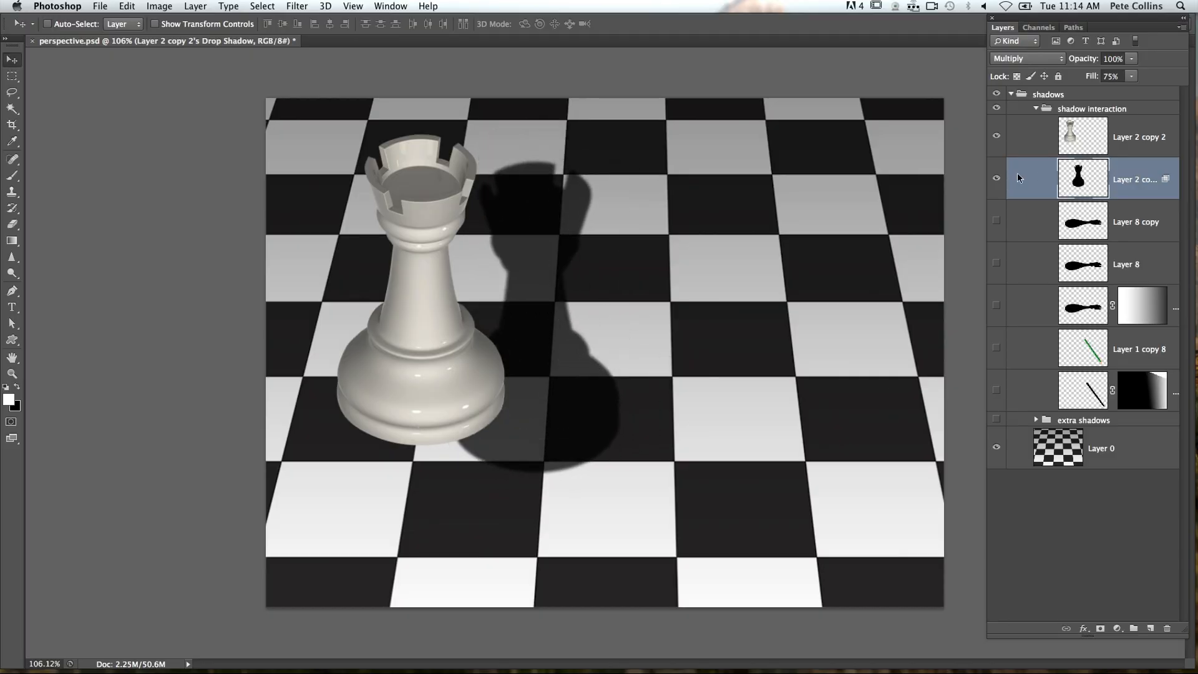
Free-transform the shadow, rotating it about 83.4° so it lies across the board, with its wide end behind the rook's base
{"action": "key", "text": "ctrl+t"}
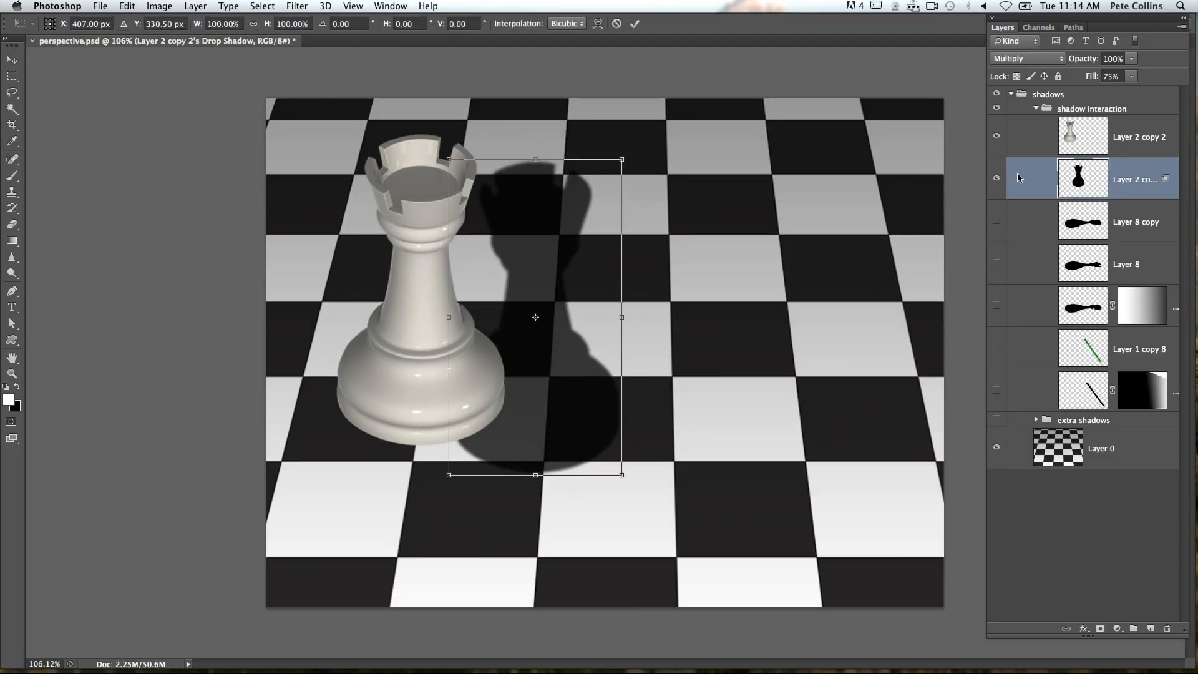
{"action": "left_click_drag", "start_coordinate": [657, 189], "coordinate": [663, 454]}
{"action": "left_click_drag", "start_coordinate": [606, 315], "coordinate": [584, 373]}
{"action": "left_click_drag", "start_coordinate": [702, 424], "coordinate": [735, 401]}
{"action": "left_click_drag", "start_coordinate": [602, 386], "coordinate": [621, 370]}
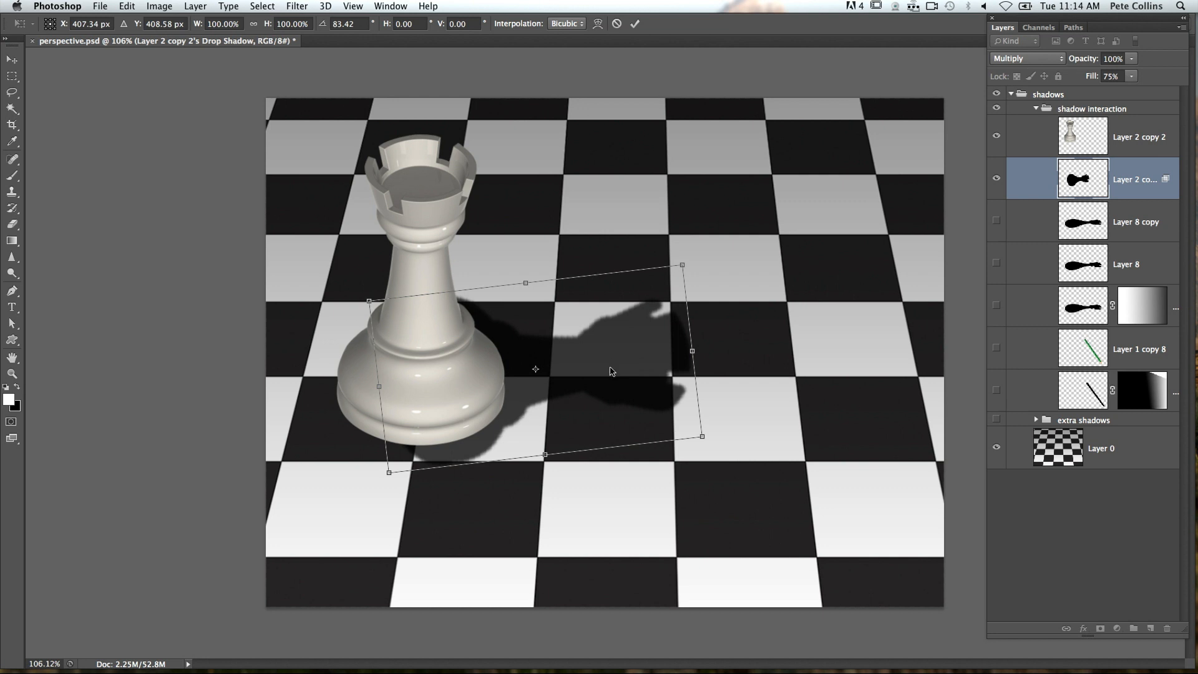
Distort the wide end of the shadow so that its edges fit the rook's base
{"action": "right_click", "coordinate": [614, 366]}
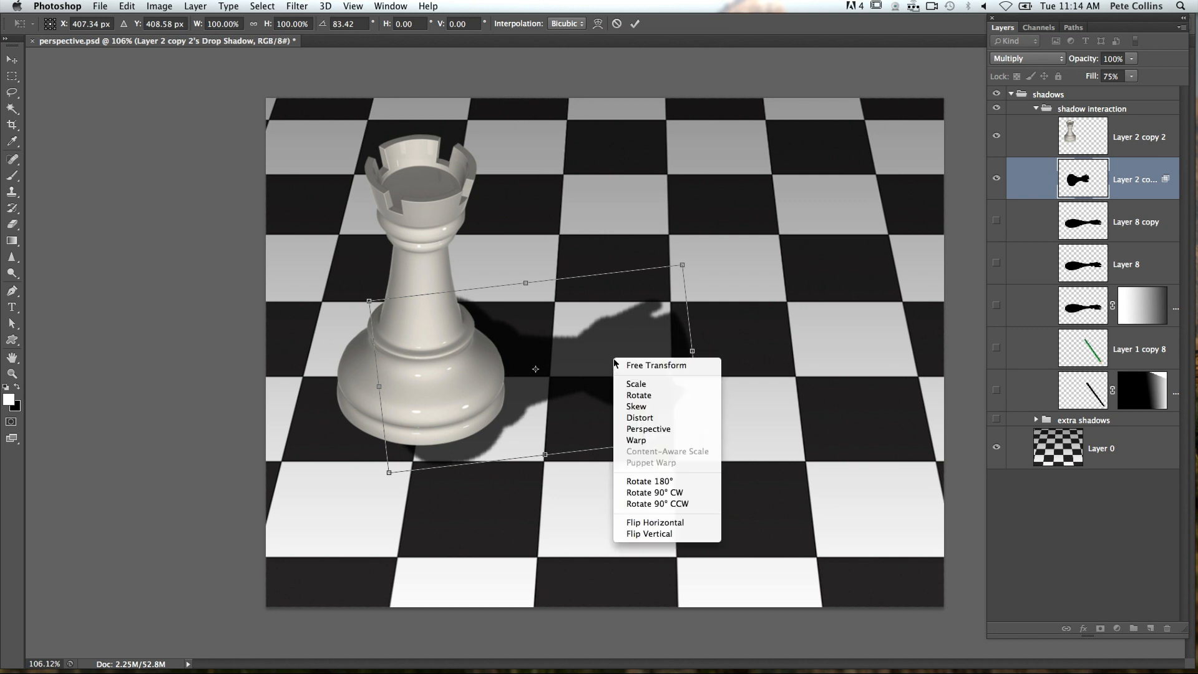
{"action": "left_click", "coordinate": [642, 417]}
{"action": "left_click_drag", "start_coordinate": [378, 388], "coordinate": [351, 387]}
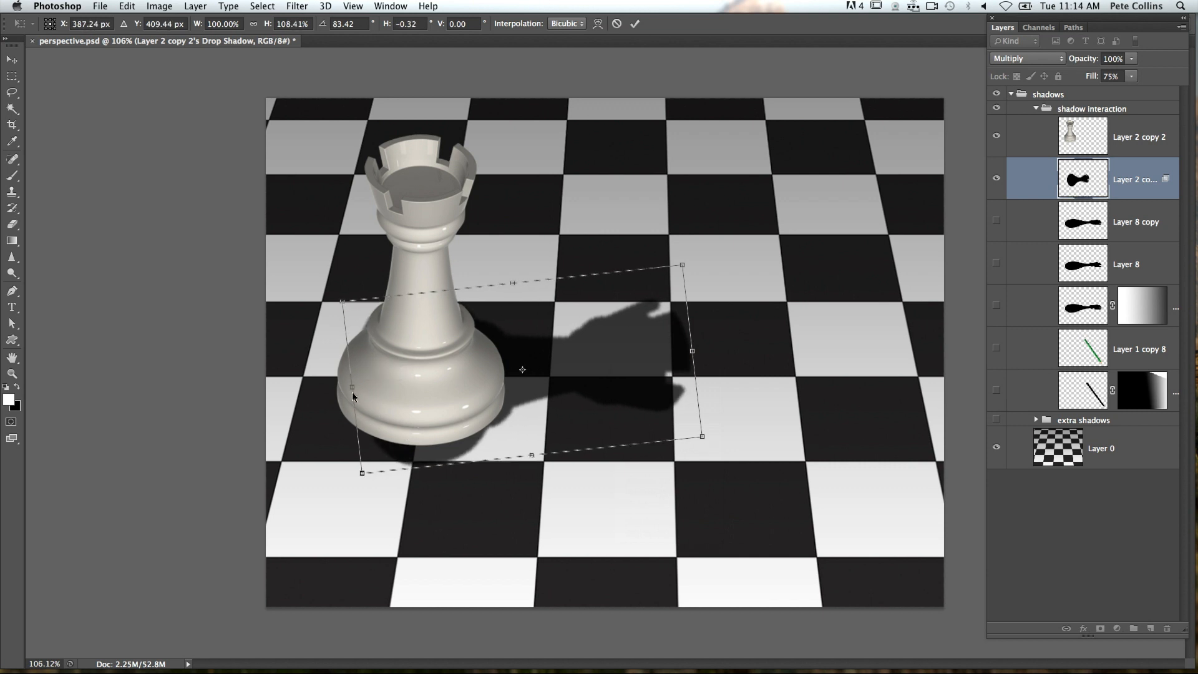
{"action": "left_click_drag", "start_coordinate": [359, 471], "coordinate": [379, 458]}
{"action": "left_click_drag", "start_coordinate": [337, 302], "coordinate": [325, 315]}
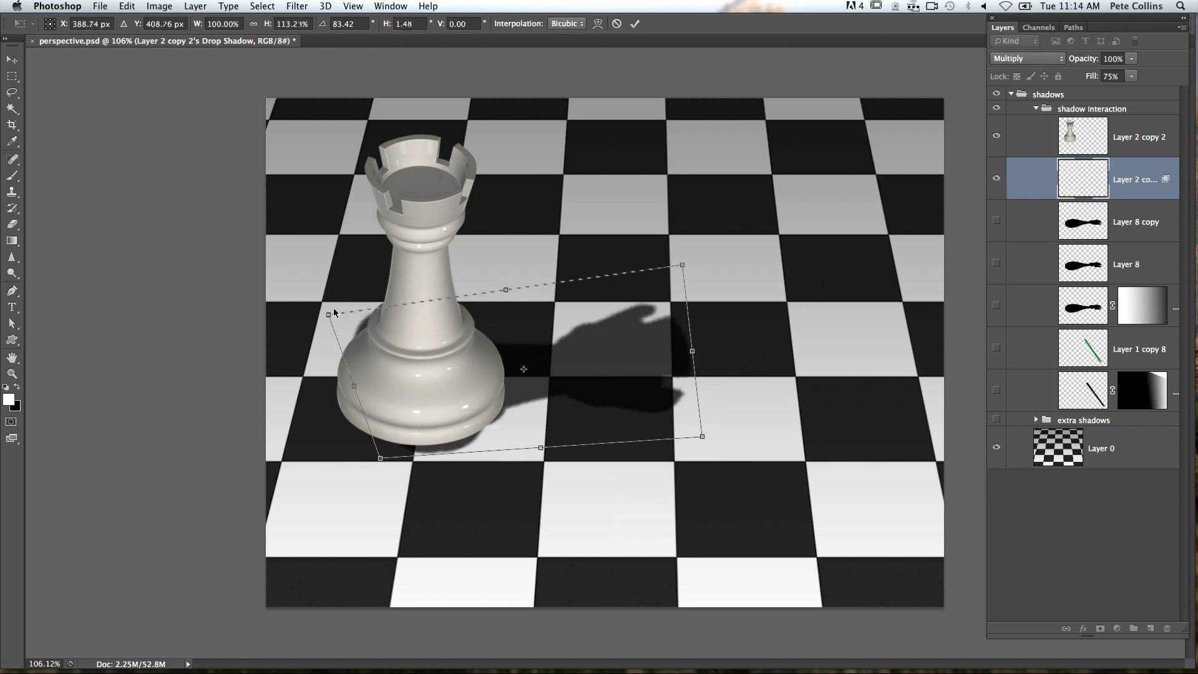
Stretch the shadow's far end across the board to about 143% of its original height, realign its base end and apply the transform
{"action": "left_click_drag", "start_coordinate": [694, 351], "coordinate": [768, 337]}
{"action": "left_click_drag", "start_coordinate": [353, 391], "coordinate": [348, 393]}
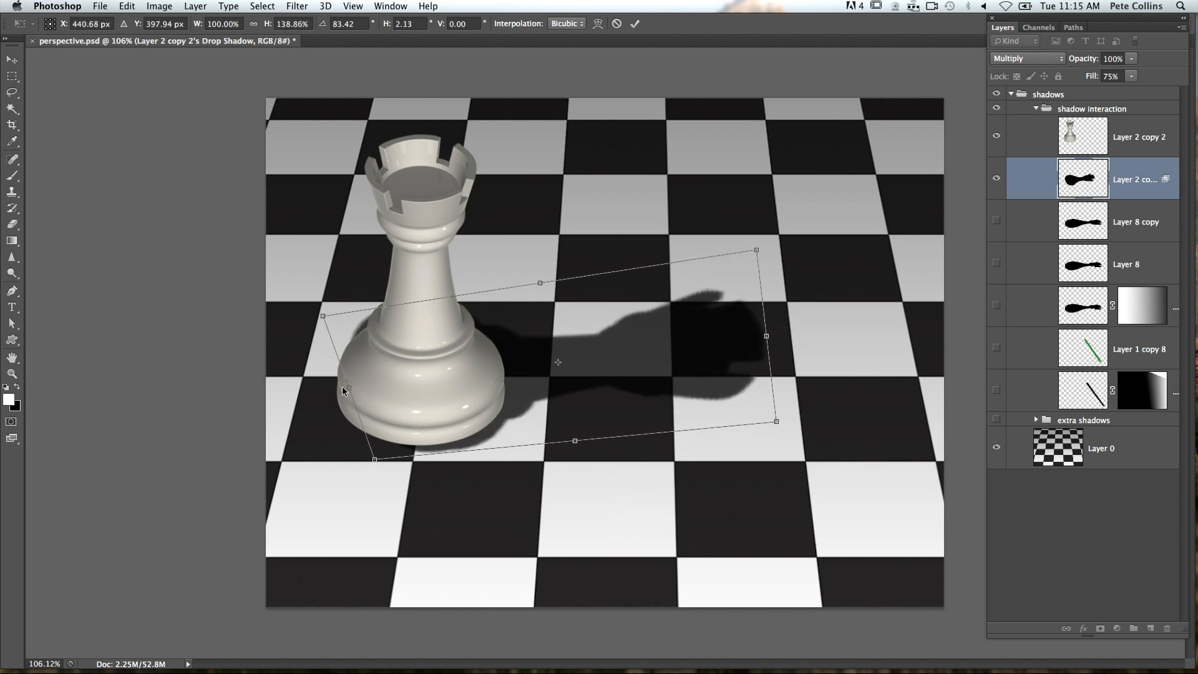
{"action": "left_click_drag", "start_coordinate": [768, 341], "coordinate": [781, 335]}
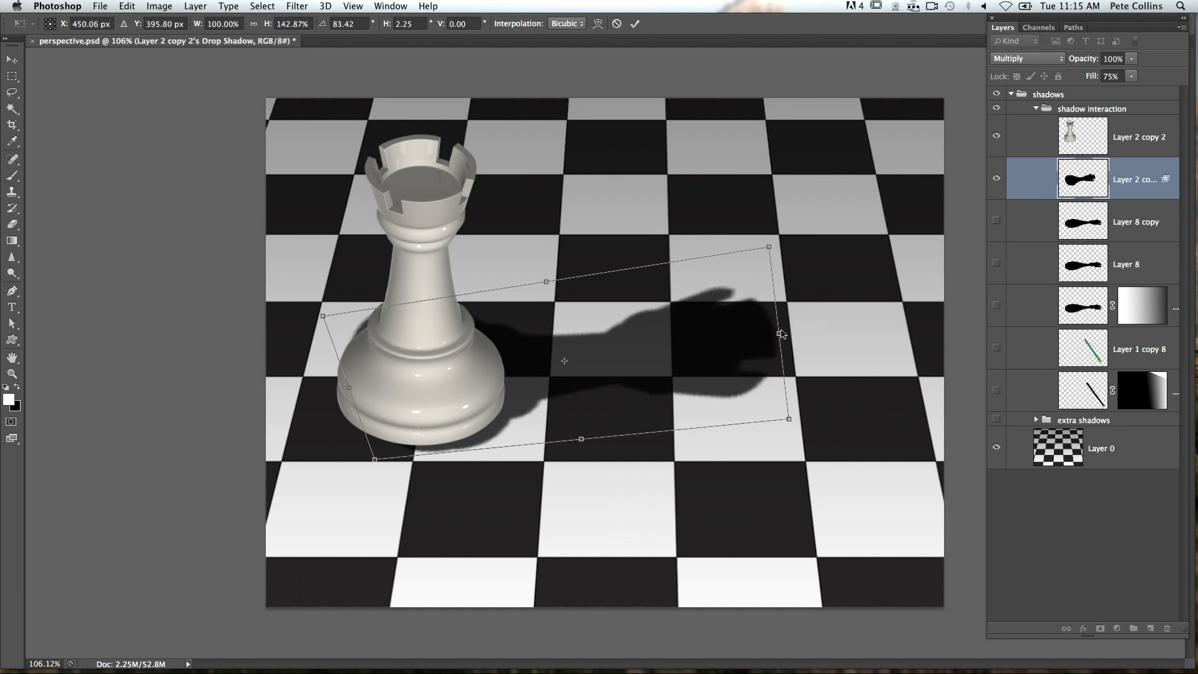
{"action": "key", "text": "Return"}
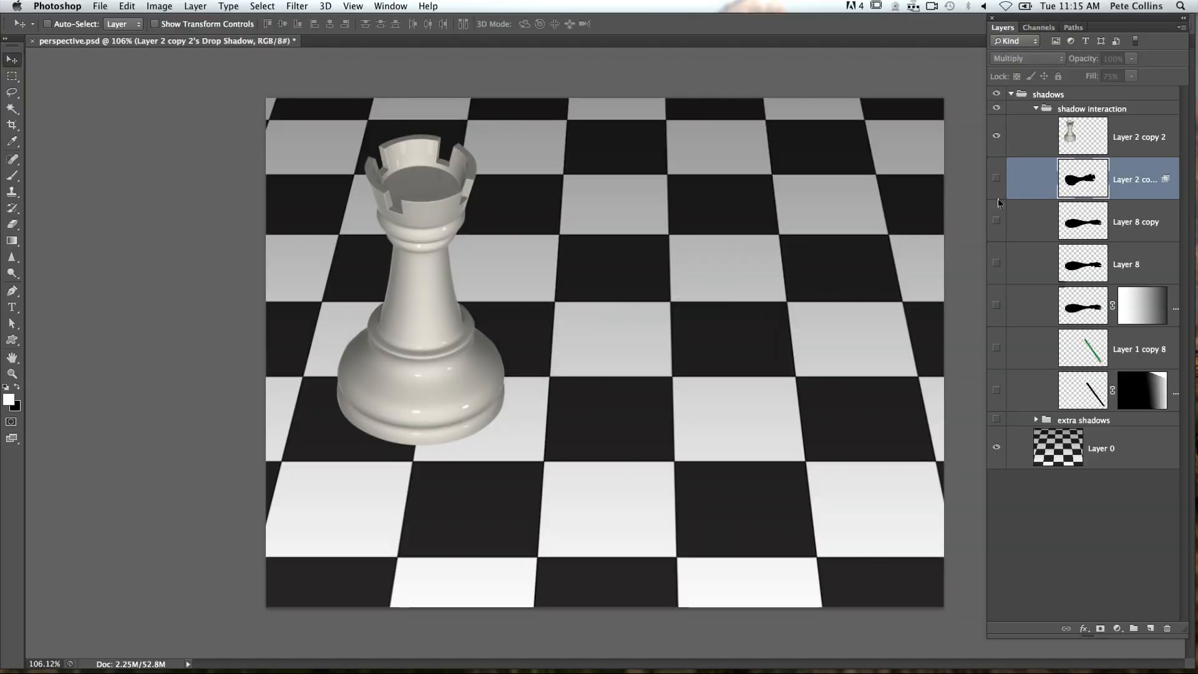
Show the green pencil, its shadow and Layer 8 copy in place of the distorted shadow, and set Layer 8 copy's opacity to 81%
{"action": "left_click", "coordinate": [997, 350]}
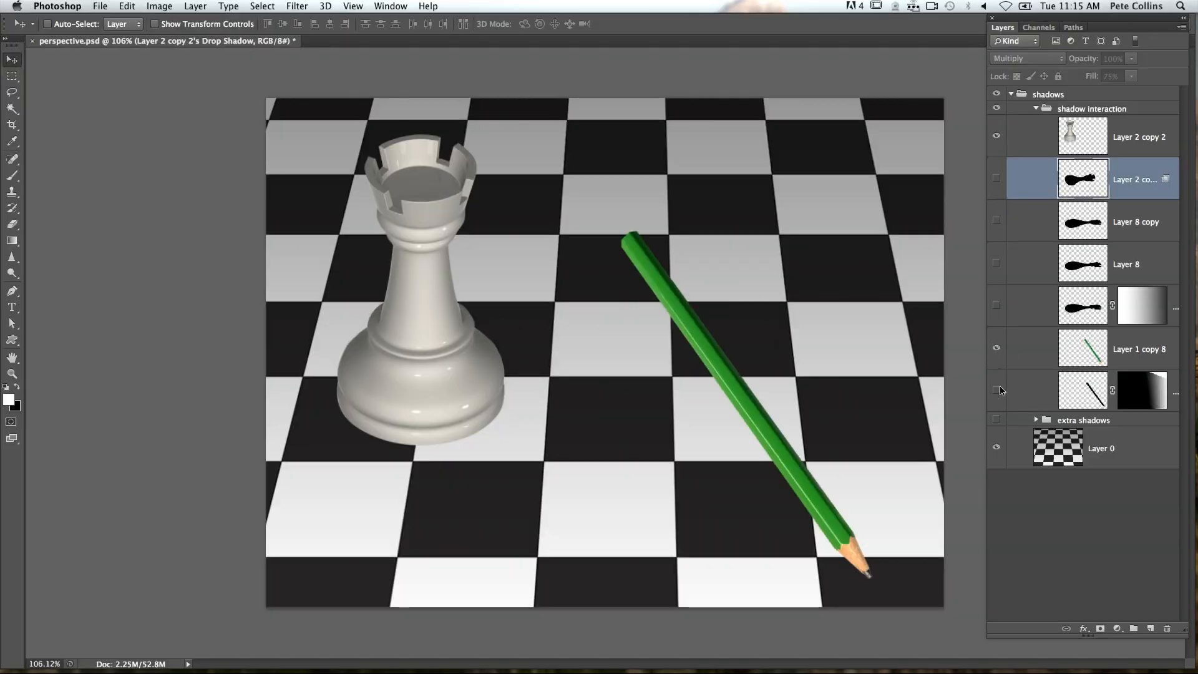
{"action": "left_click", "coordinate": [999, 390]}
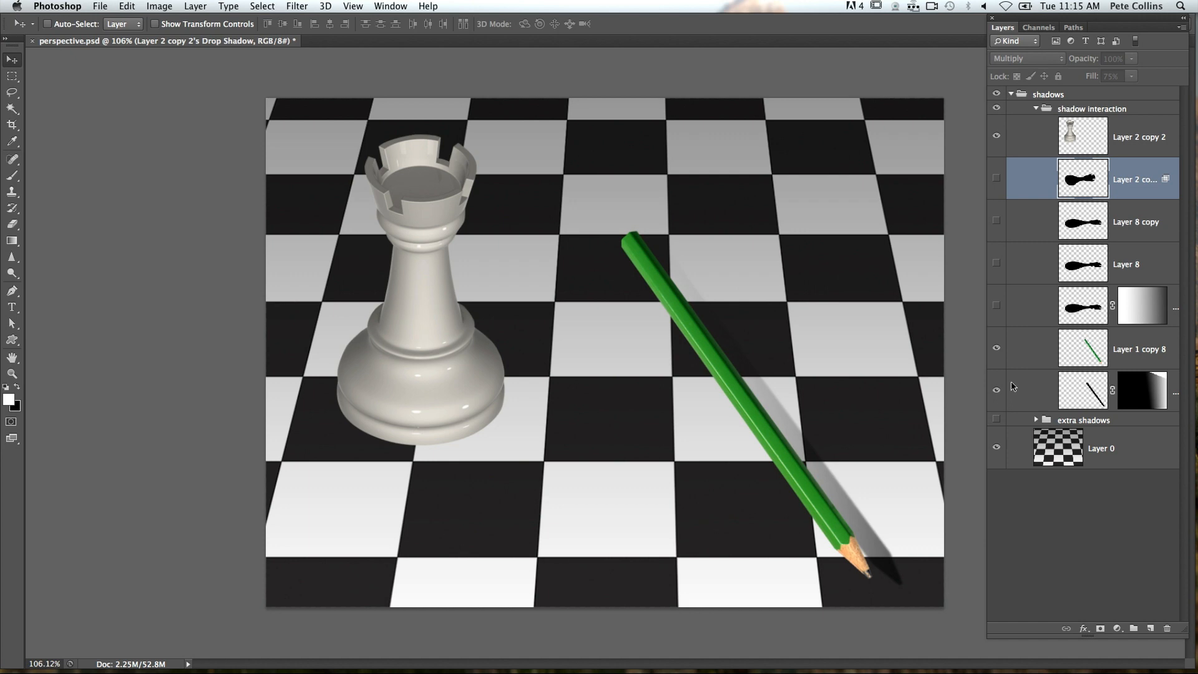
{"action": "left_click", "coordinate": [997, 221]}
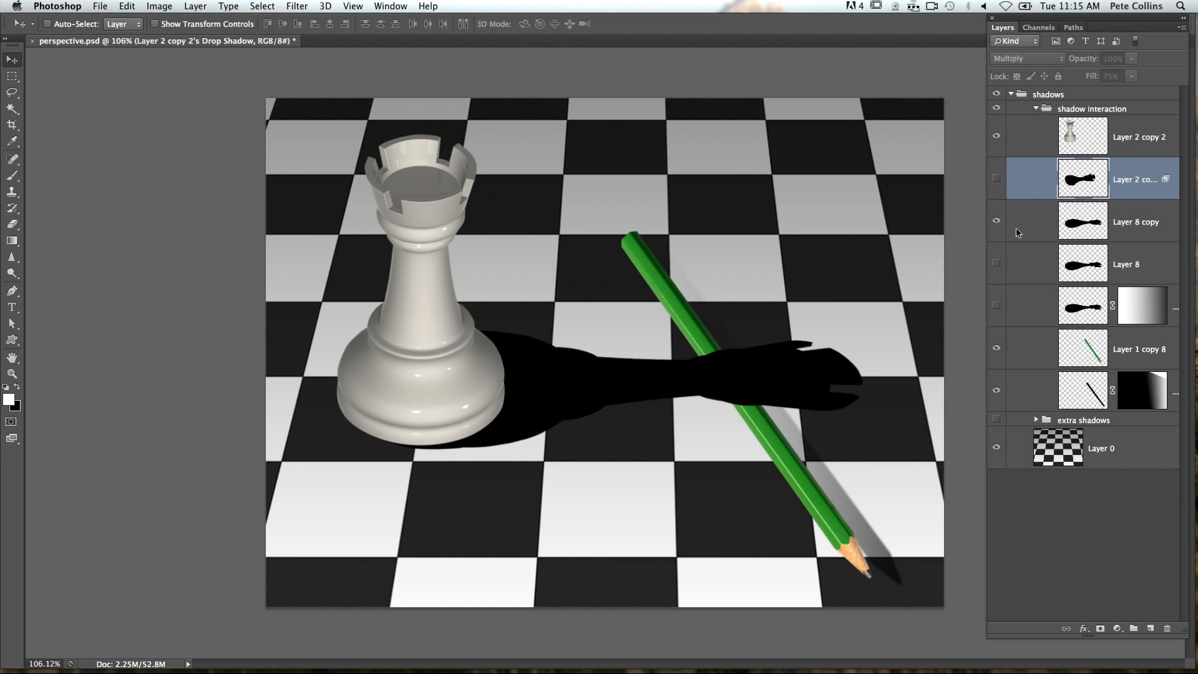
{"action": "left_click", "coordinate": [1034, 231]}
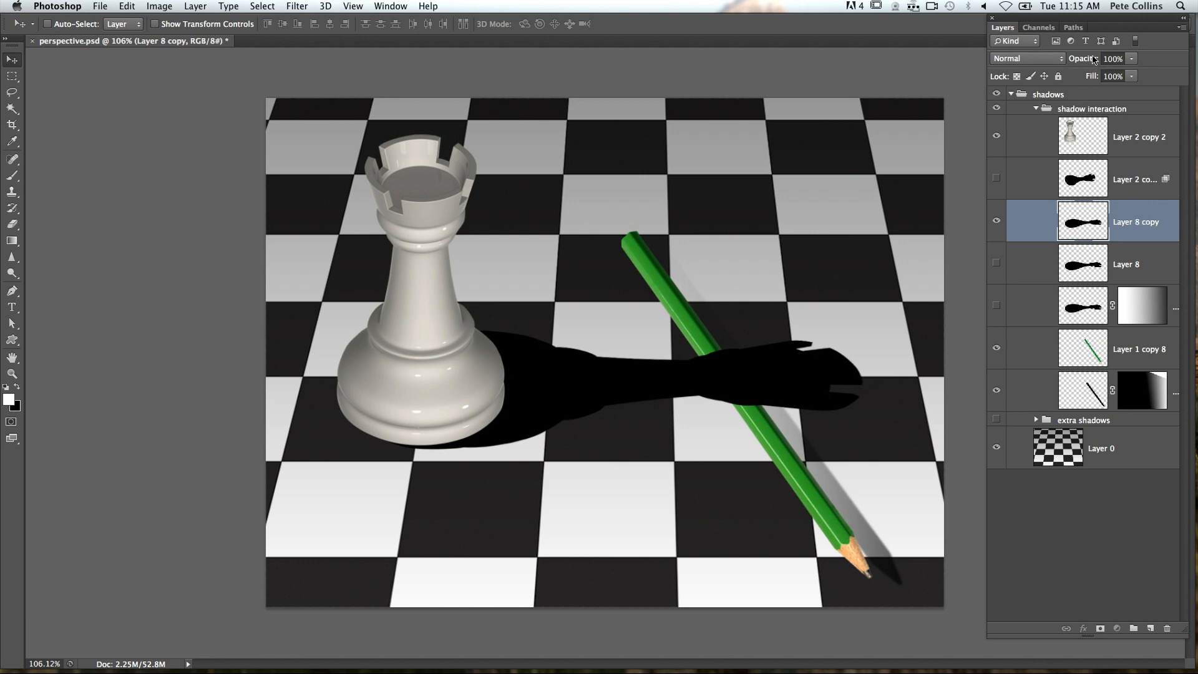
{"action": "mouse_move", "coordinate": [1093, 60]}
{"action": "left_mouse_down"}
{"action": "mouse_move", "coordinate": [1073, 86]}
{"action": "mouse_move", "coordinate": [1083, 64]}
{"action": "left_mouse_up"}
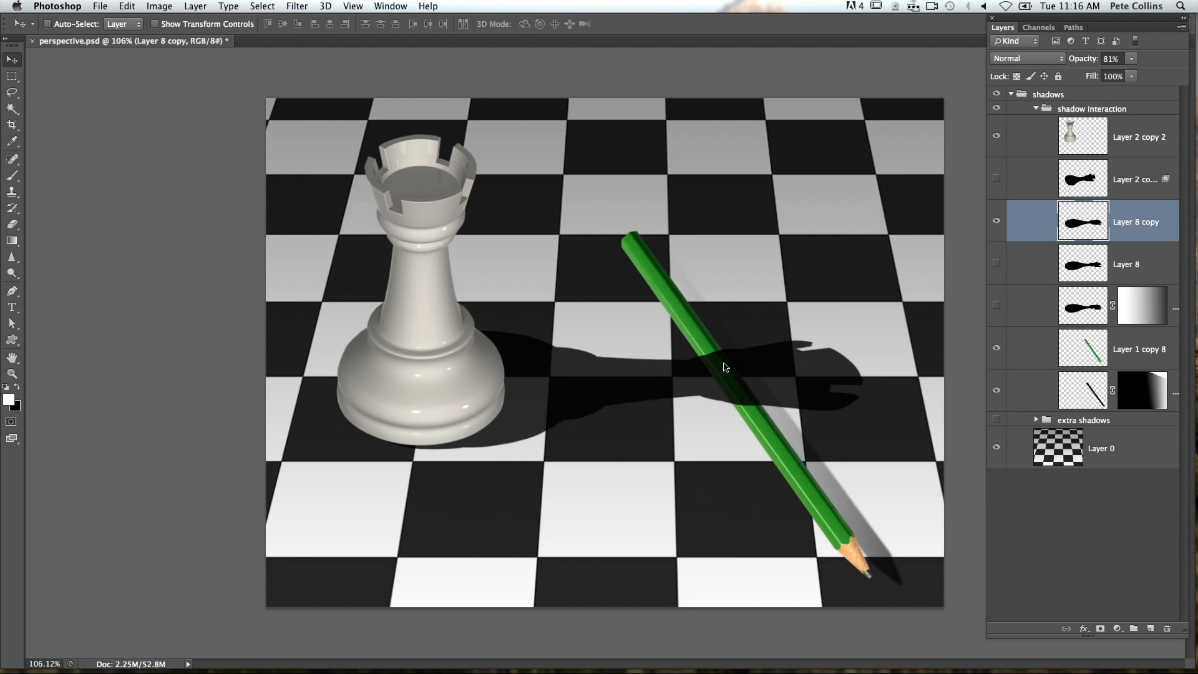
Outline the rook shadow on the pencil's narrow facet nearest the rook with the Polygonal Lasso and cut it from Layer 8 copy
{"action": "scroll", "coordinate": [724, 367], "scroll_direction": "up", "scroll_amount": 2}
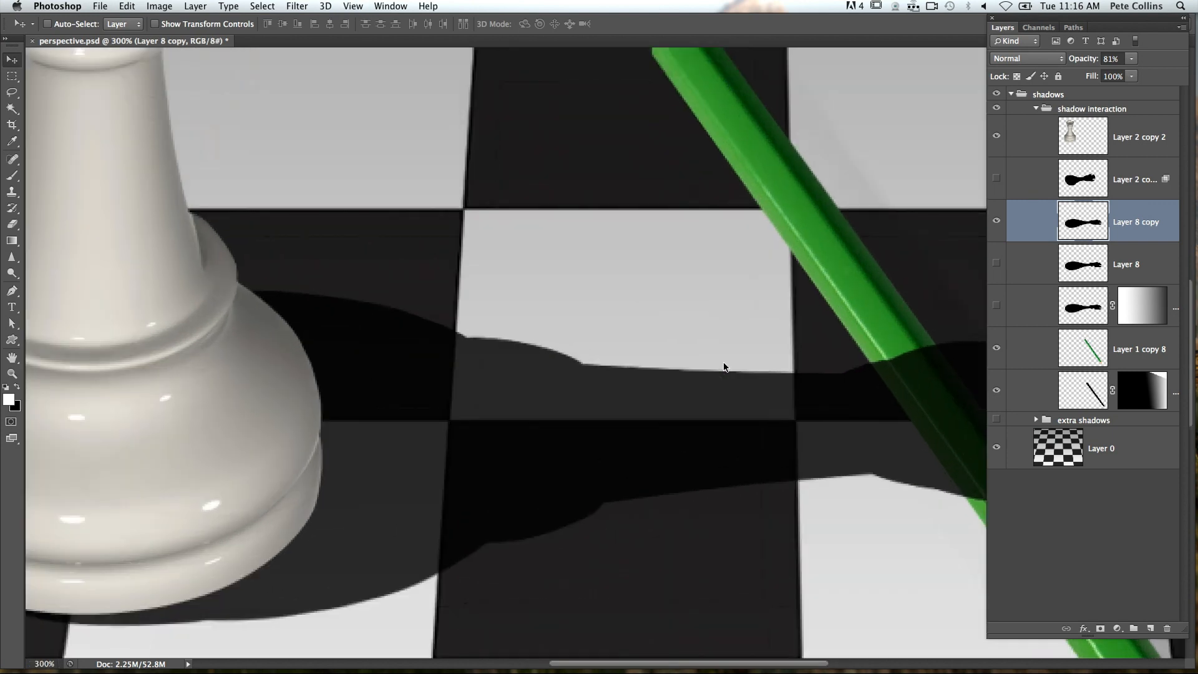
{"action": "left_click_drag", "start_coordinate": [885, 540], "coordinate": [522, 515]}
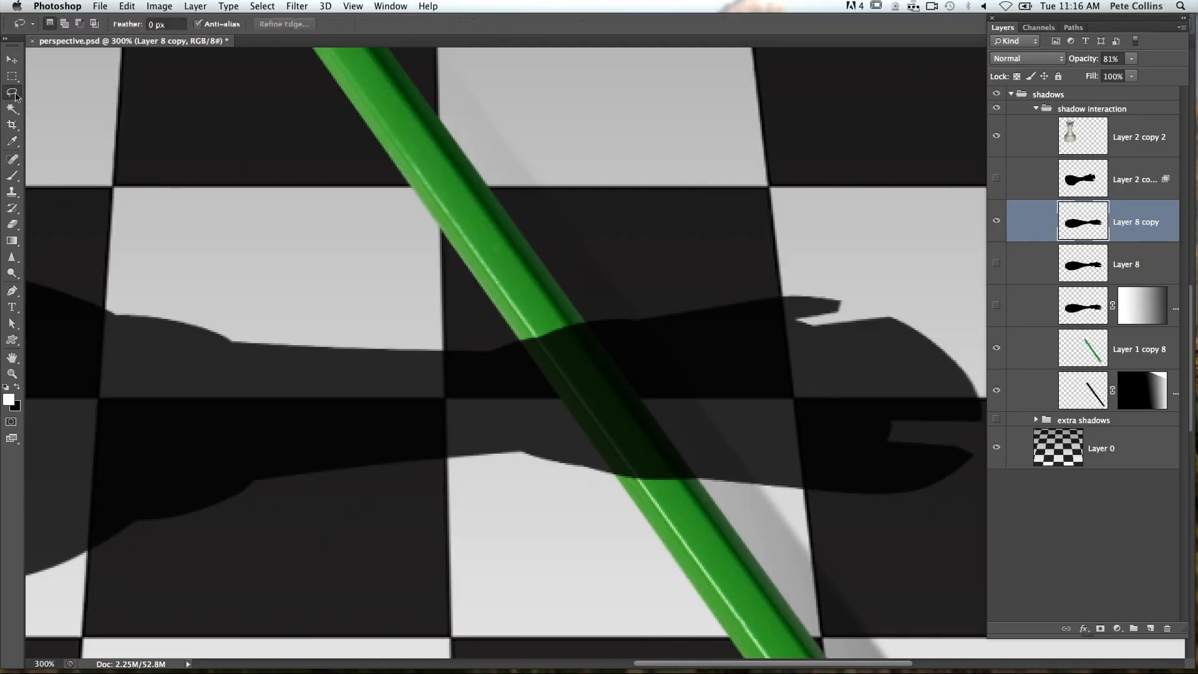
{"action": "left_click_drag", "start_coordinate": [12, 92], "coordinate": [67, 104]}
{"action": "left_click", "coordinate": [536, 337]}
{"action": "left_click", "coordinate": [624, 484]}
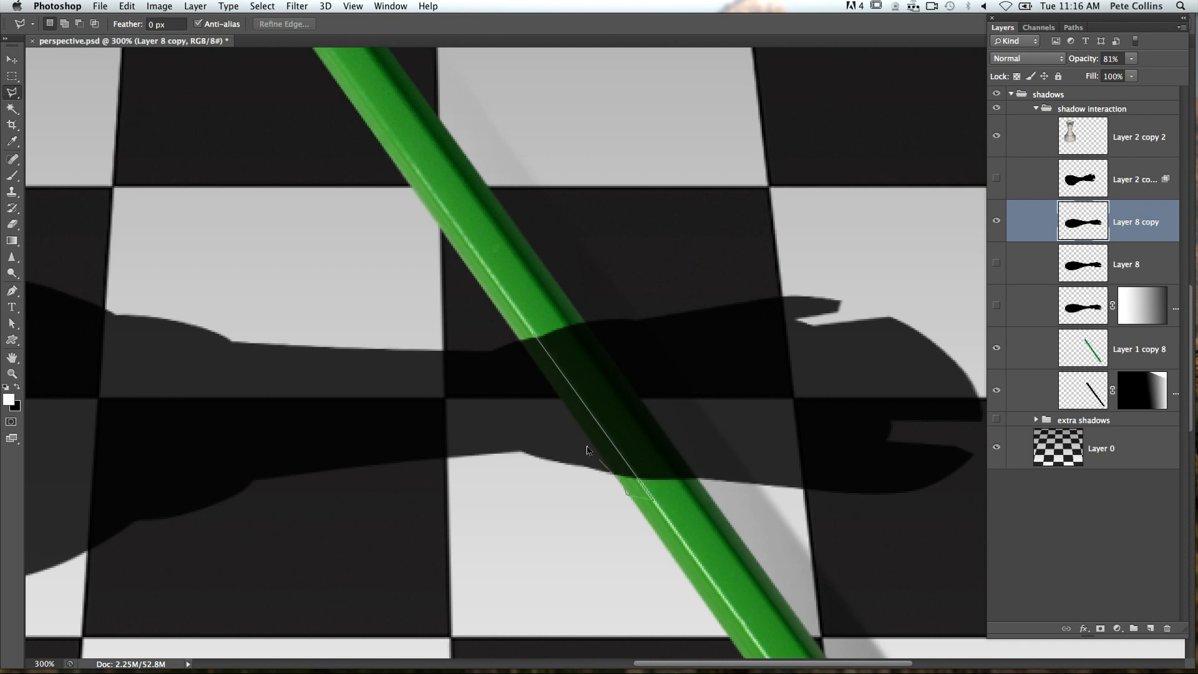
{"action": "left_click", "coordinate": [533, 335]}
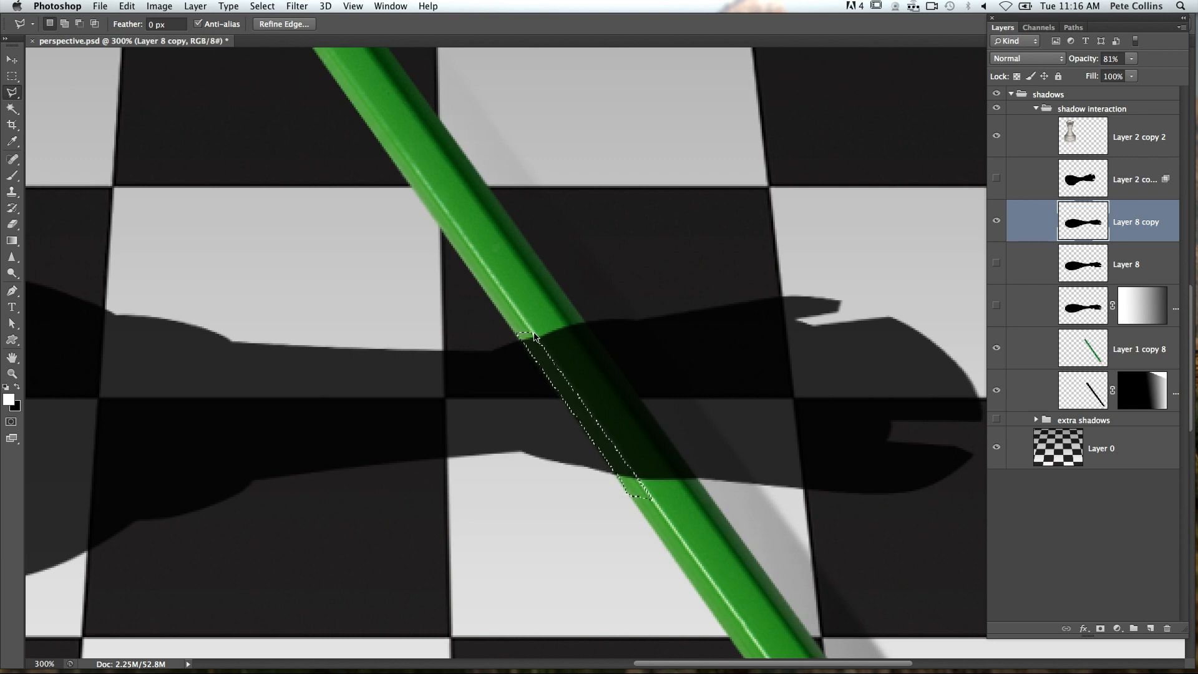
{"action": "key", "text": "Delete"}
{"action": "key", "text": "ctrl+d"}
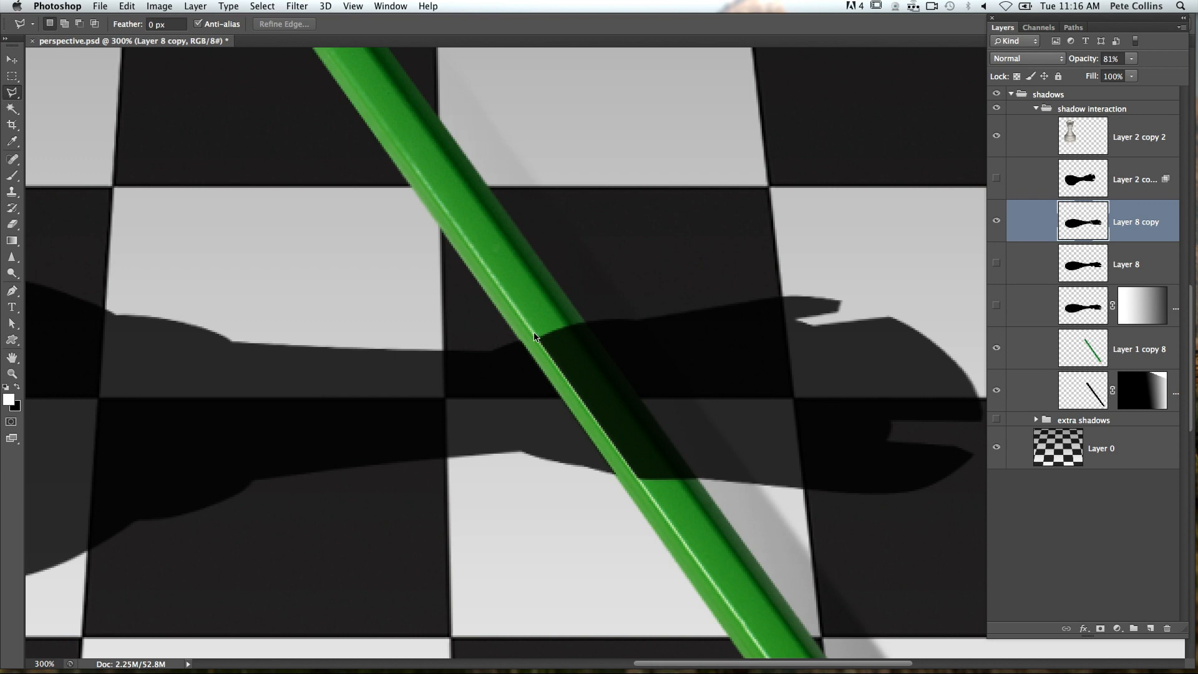
Paste the cut shadow strip in place on its own layer above Layer 8 copy
{"action": "key", "text": "ctrl+alt+shift+n"}
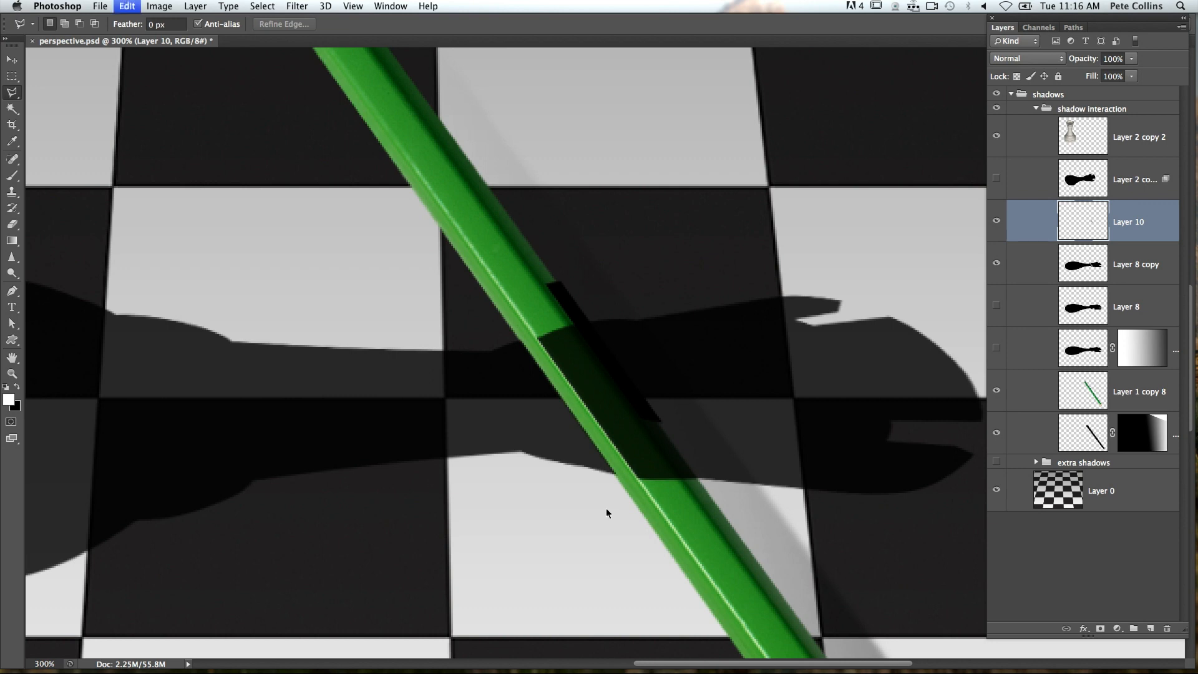
{"action": "key", "text": "ctrl+z"}
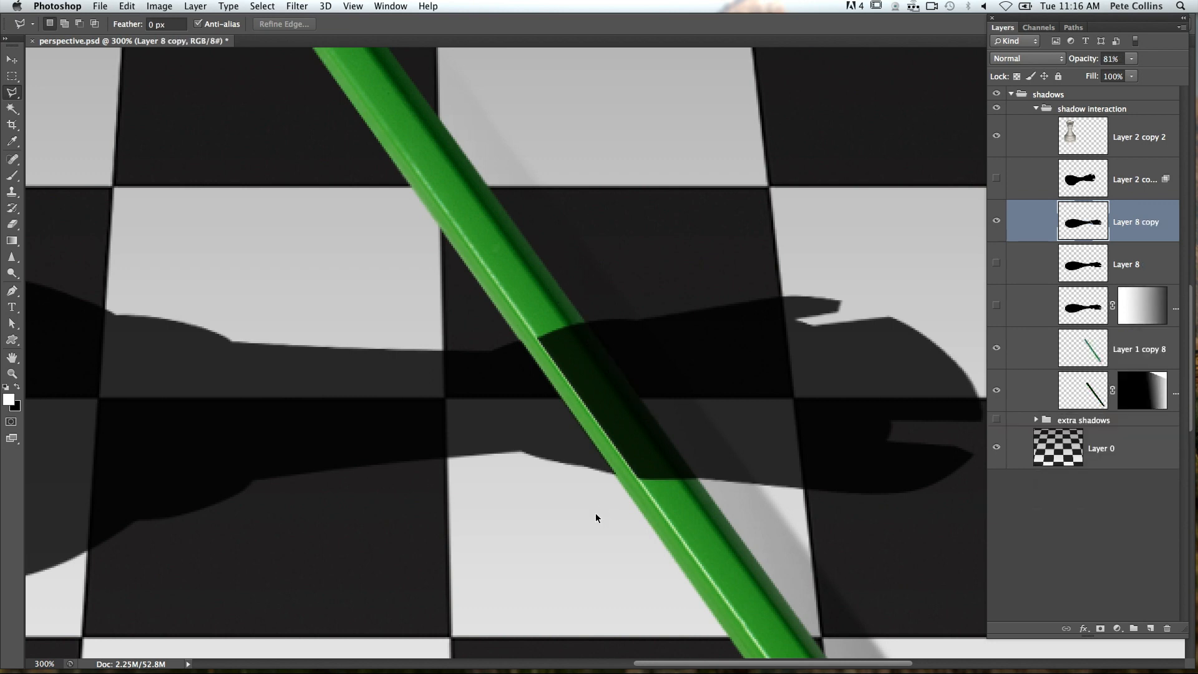
{"action": "key", "text": "ctrl+z"}
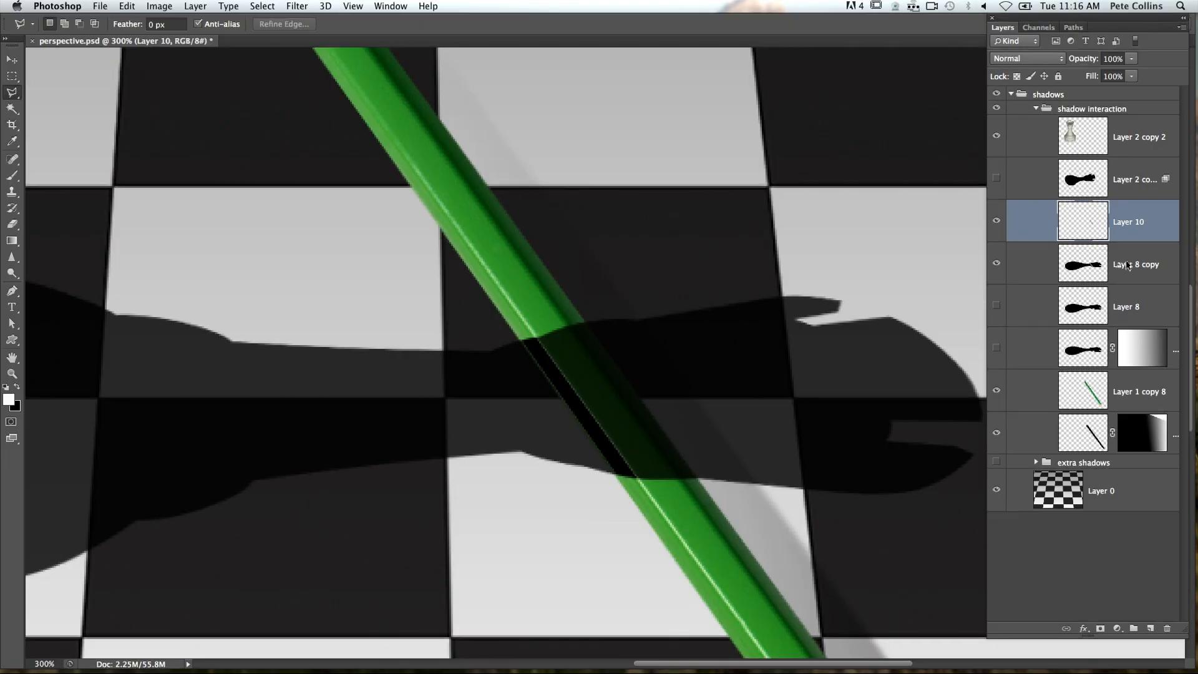
Cut the rook shadow over the pencil's middle facet from Layer 8 copy and paste it in place on its own layer
{"action": "left_click", "coordinate": [1127, 263]}
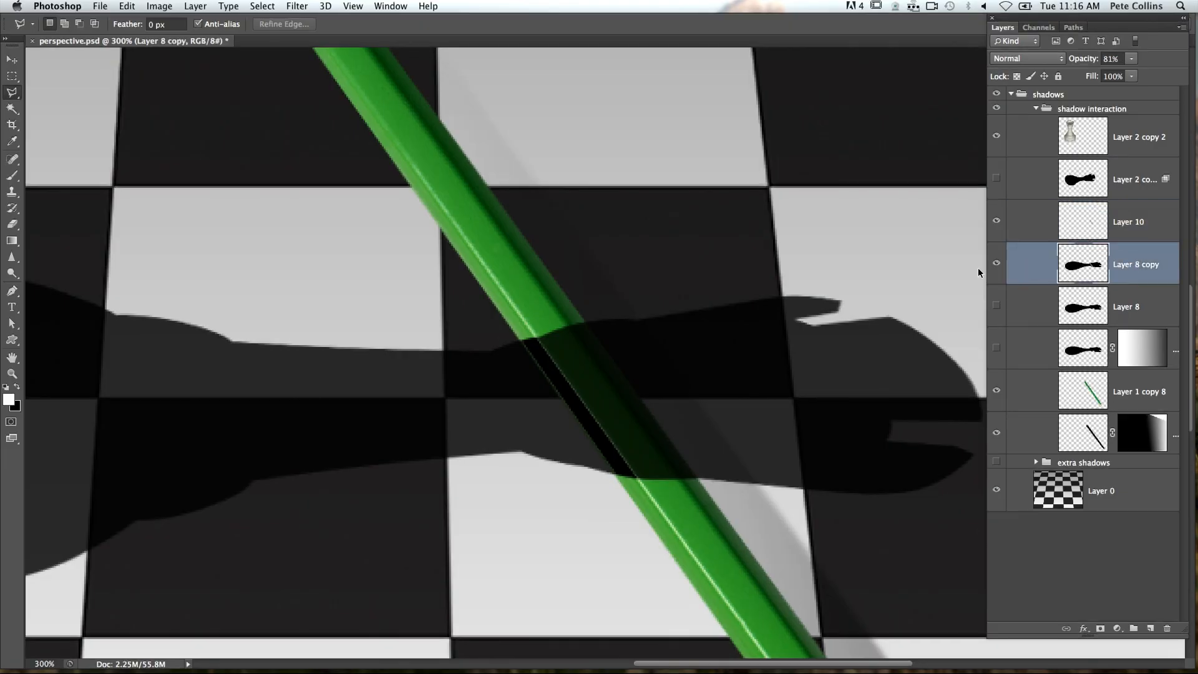
{"action": "left_click", "coordinate": [532, 335]}
{"action": "left_click", "coordinate": [652, 496]}
{"action": "left_click", "coordinate": [688, 493]}
{"action": "left_click", "coordinate": [560, 316]}
{"action": "left_click", "coordinate": [534, 333]}
{"action": "key", "text": "Delete"}
{"action": "key", "text": "ctrl+d"}
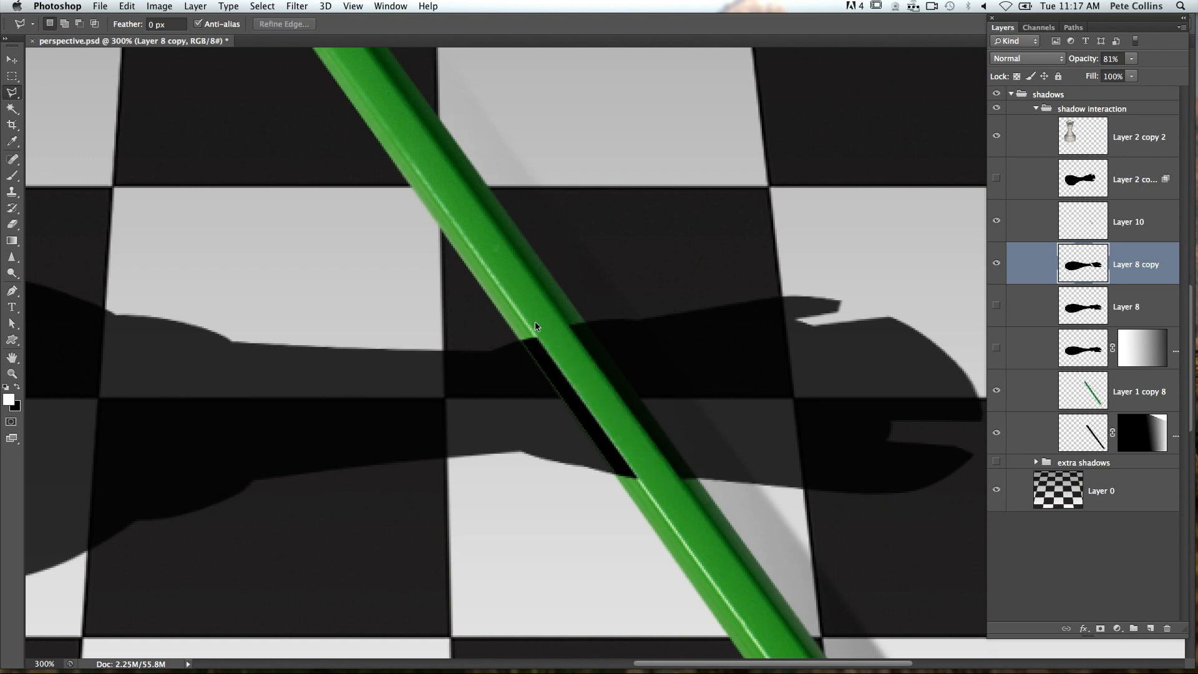
{"action": "key", "text": "shift+super+v"}
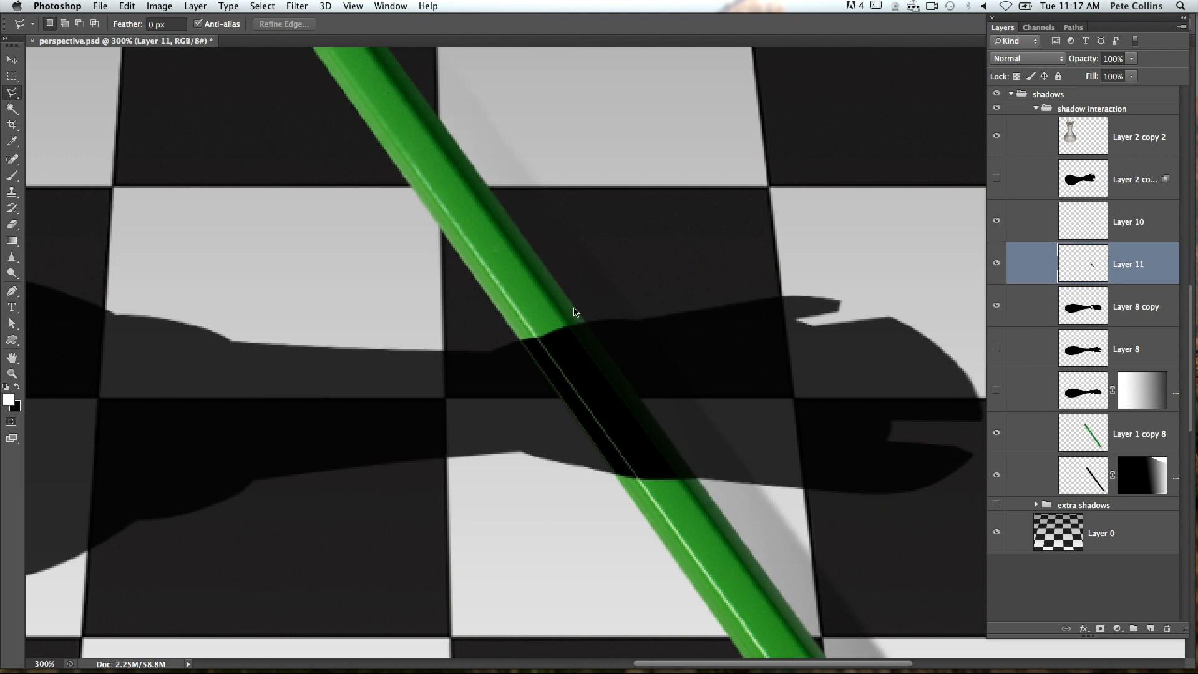
Cut the rook shadow over the pencil's dark far facet from Layer 8 copy and paste it in place as a third strip layer
{"action": "left_click", "coordinate": [1054, 312]}
{"action": "left_click", "coordinate": [562, 320]}
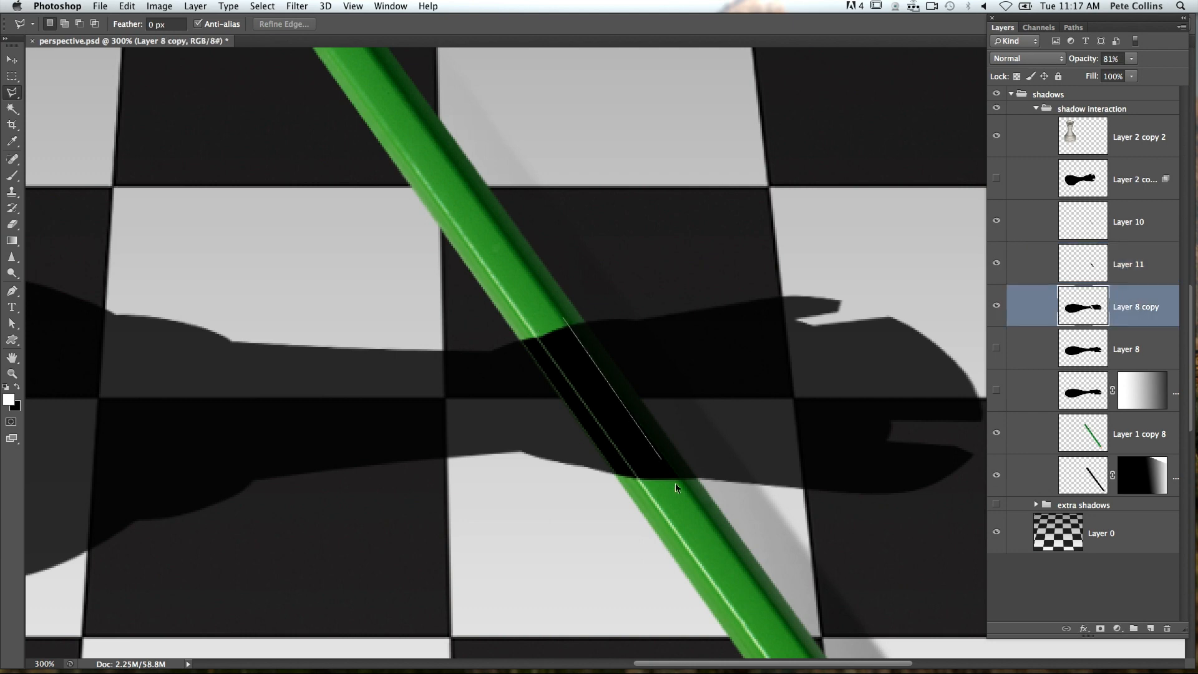
{"action": "left_click", "coordinate": [710, 496]}
{"action": "left_click", "coordinate": [562, 319]}
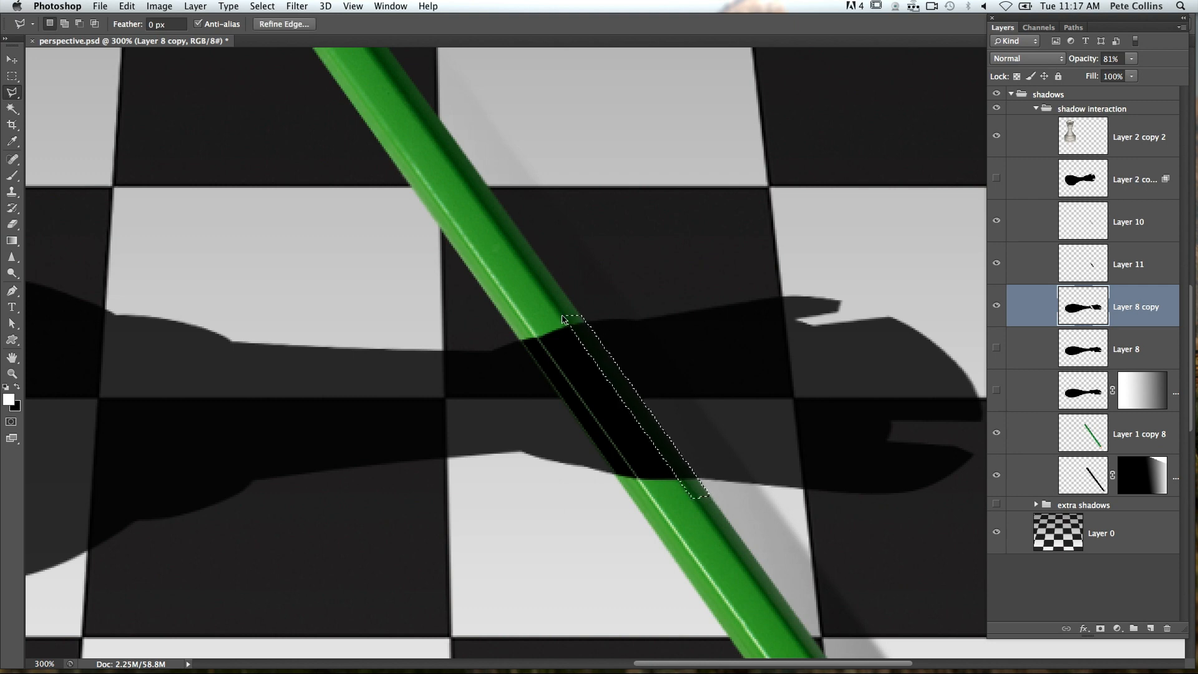
{"action": "key", "text": "Delete"}
{"action": "key", "text": "super+d"}
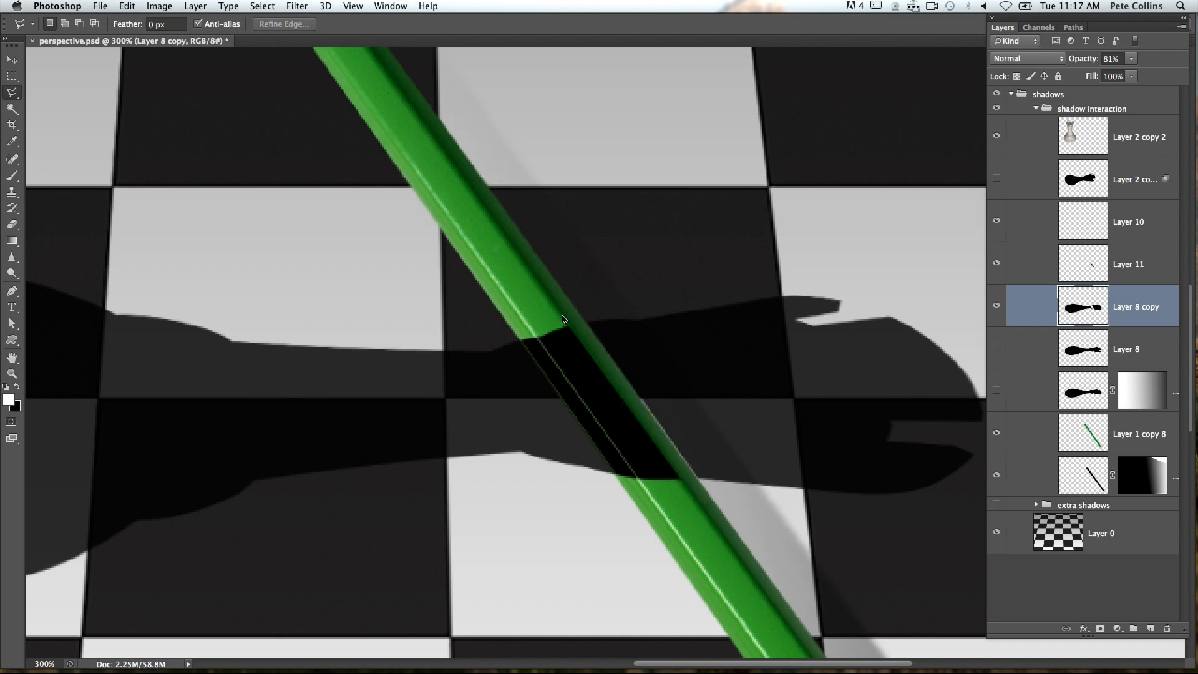
{"action": "key", "text": "shift+super+v"}
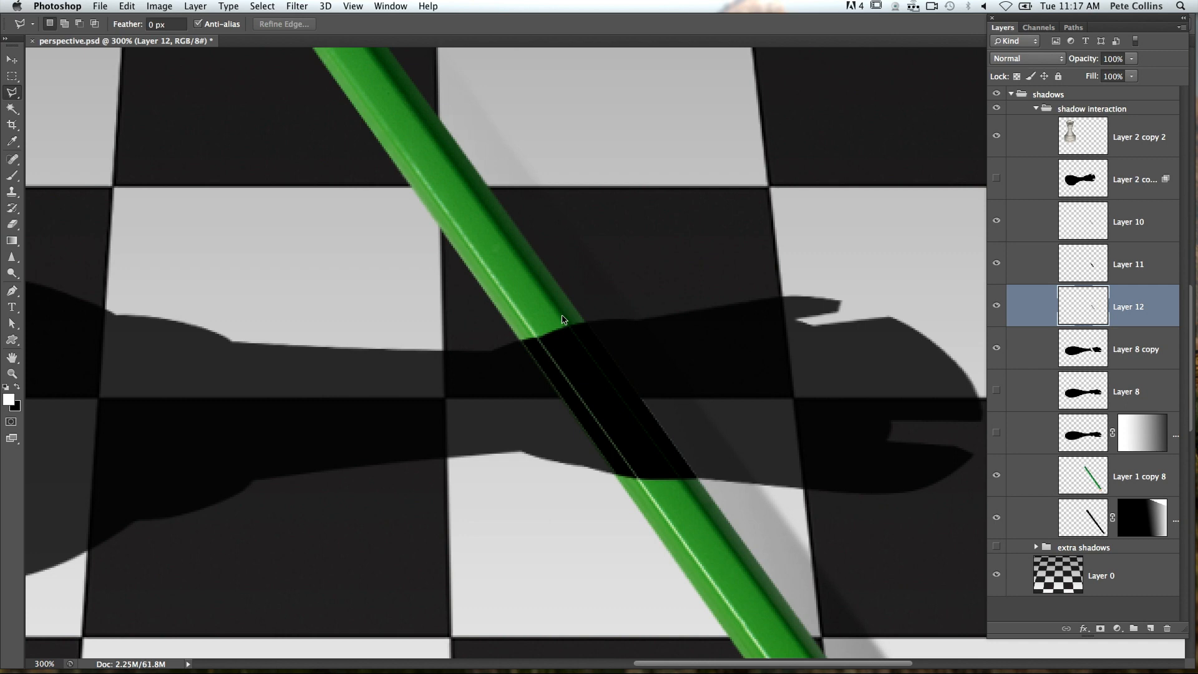
Hide and reshow the three facet shadow strips on the pencil, select Layer 10 and activate the Move tool
{"action": "left_click_drag", "start_coordinate": [996, 308], "coordinate": [992, 217]}
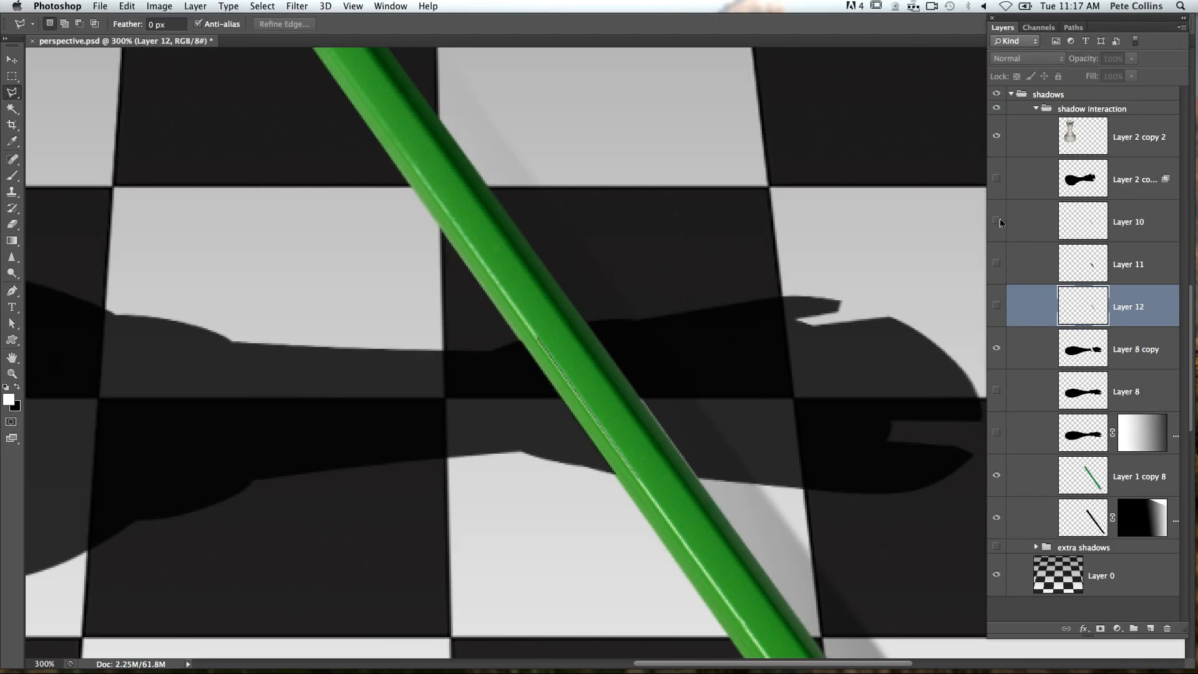
{"action": "left_click_drag", "start_coordinate": [1000, 218], "coordinate": [997, 305]}
{"action": "left_click", "coordinate": [1008, 219]}
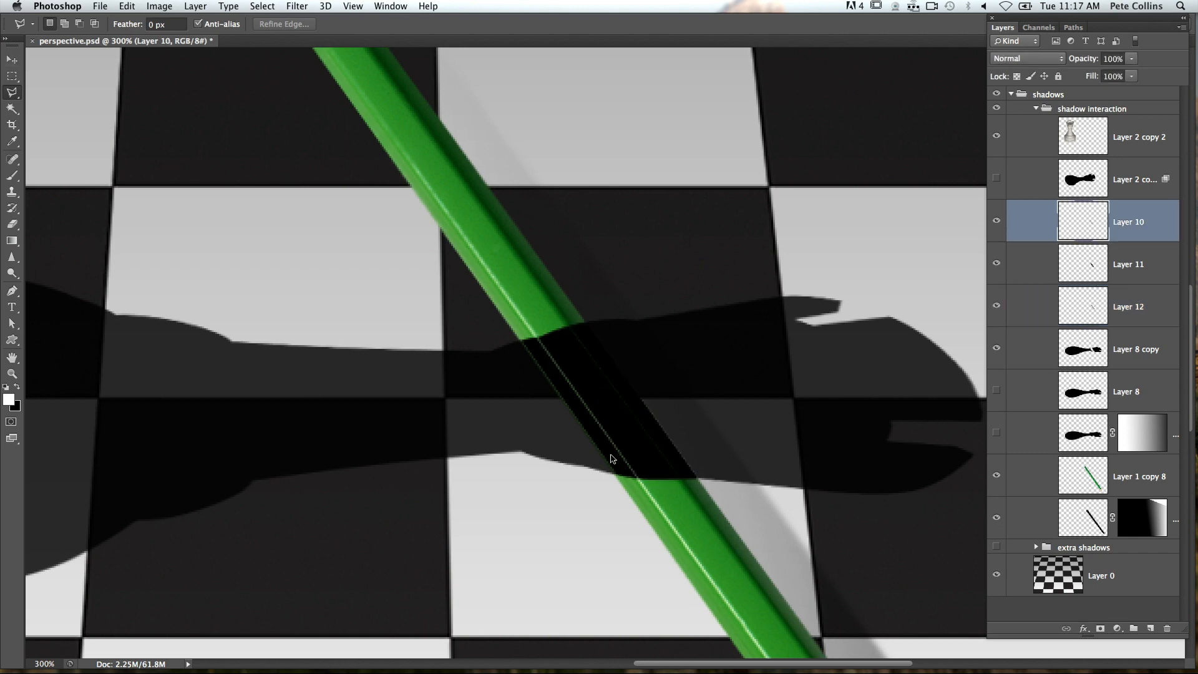
{"action": "left_click", "coordinate": [11, 62]}
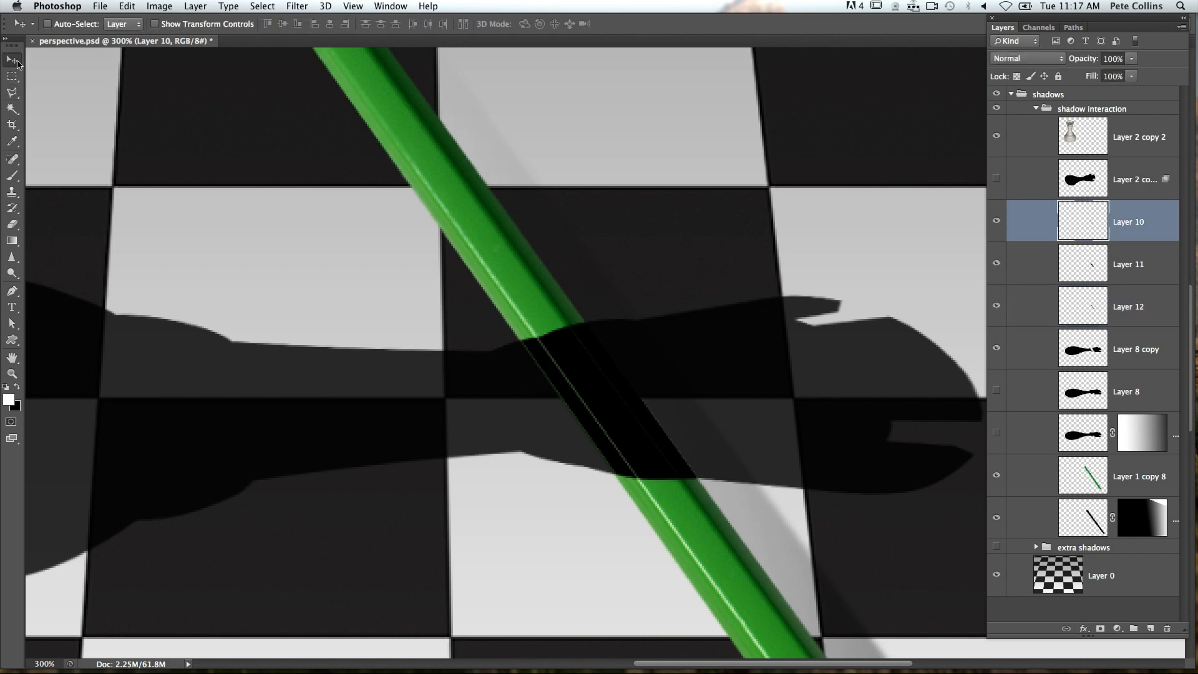
{"action": "right_click", "coordinate": [597, 435]}
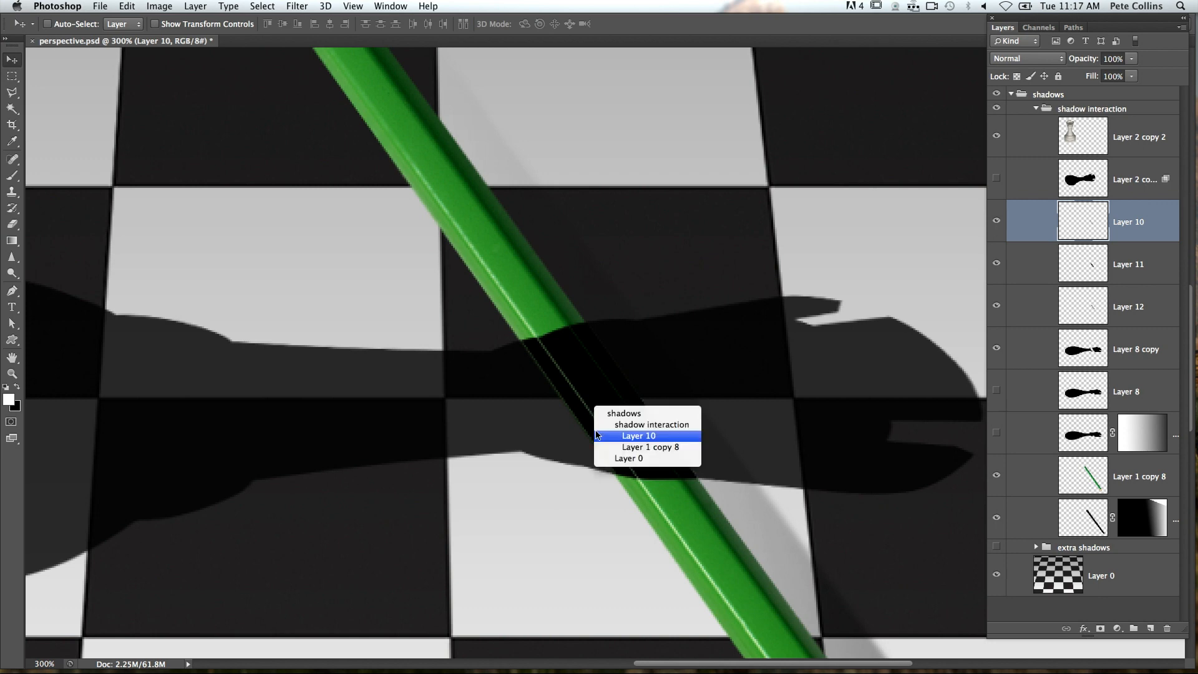
{"action": "left_click", "coordinate": [643, 447]}
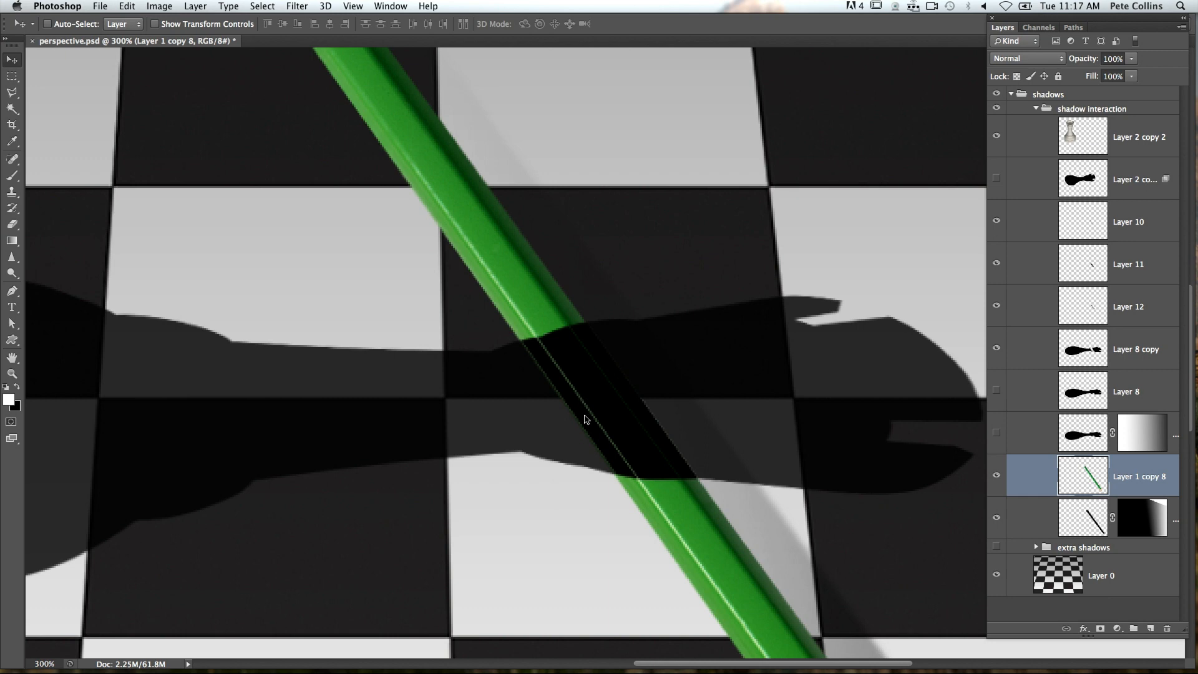
{"action": "left_click_drag", "start_coordinate": [587, 419], "coordinate": [582, 411]}
{"action": "key", "text": "super+z"}
{"action": "left_click", "coordinate": [604, 438], "text": "super"}
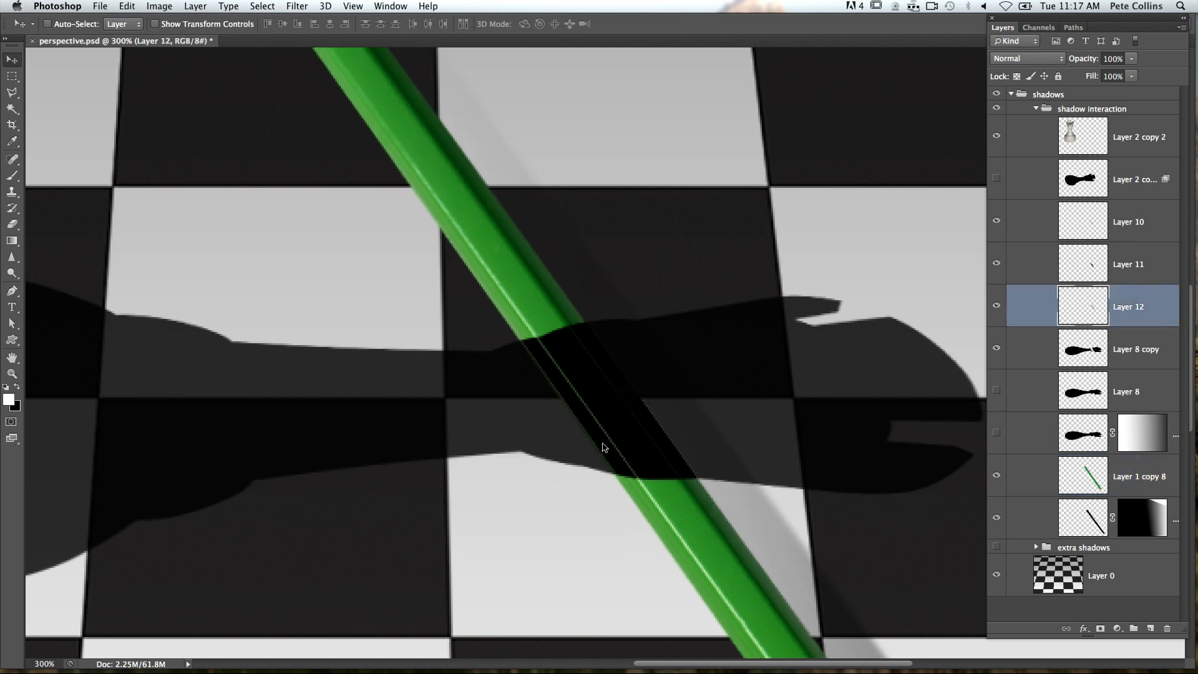
Select the Layer 10 strip on the pencil's near facet and shift it slightly up along the facet
{"action": "right_click", "coordinate": [603, 444]}
{"action": "left_click", "coordinate": [630, 448]}
{"action": "left_click_drag", "start_coordinate": [611, 456], "coordinate": [606, 444]}
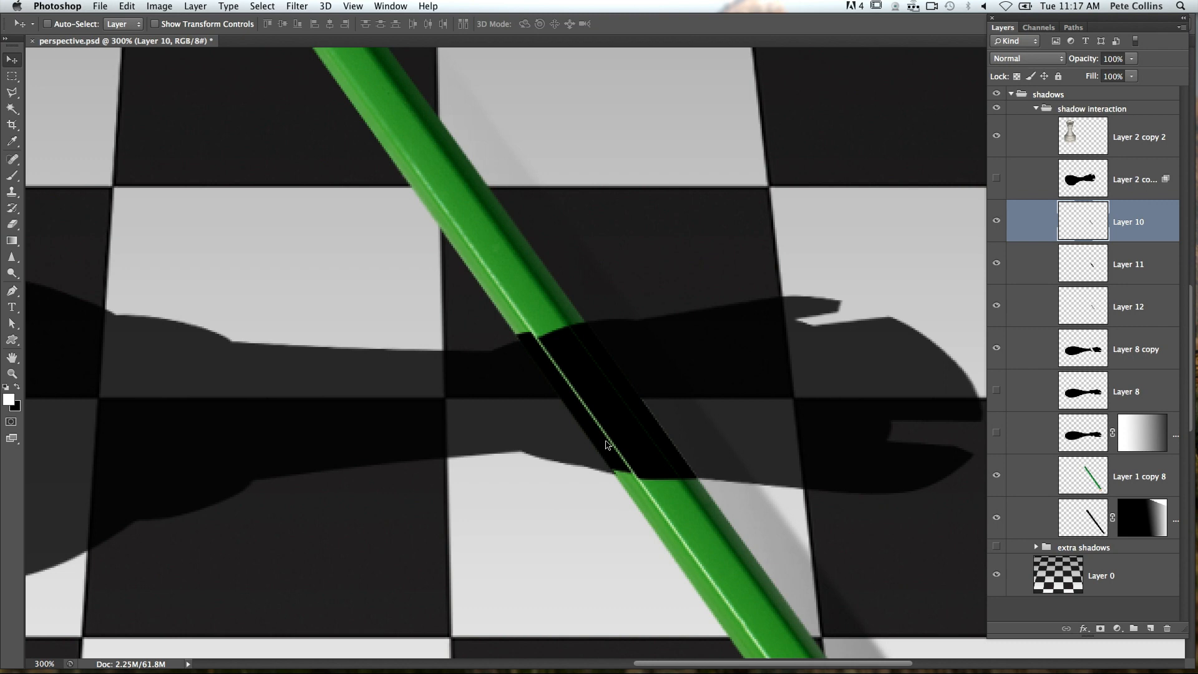
Distort the Layer 10 strip by pulling its far lower corner slightly inward
{"action": "key", "text": "super+t"}
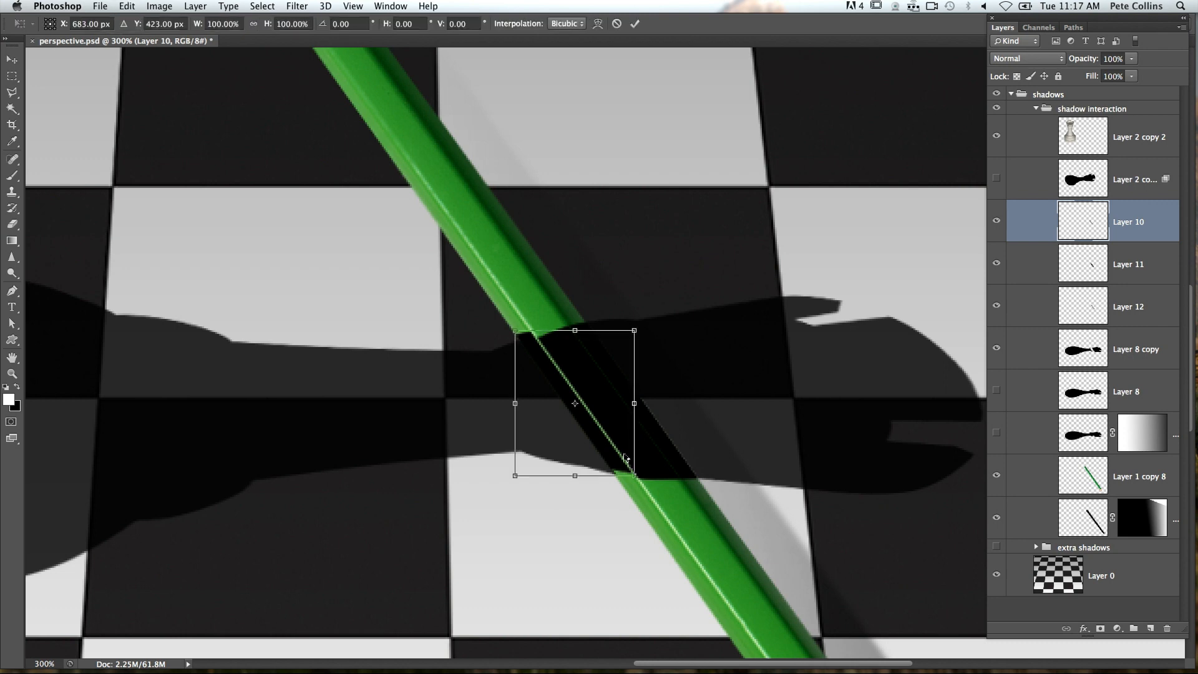
{"action": "right_click", "coordinate": [629, 474]}
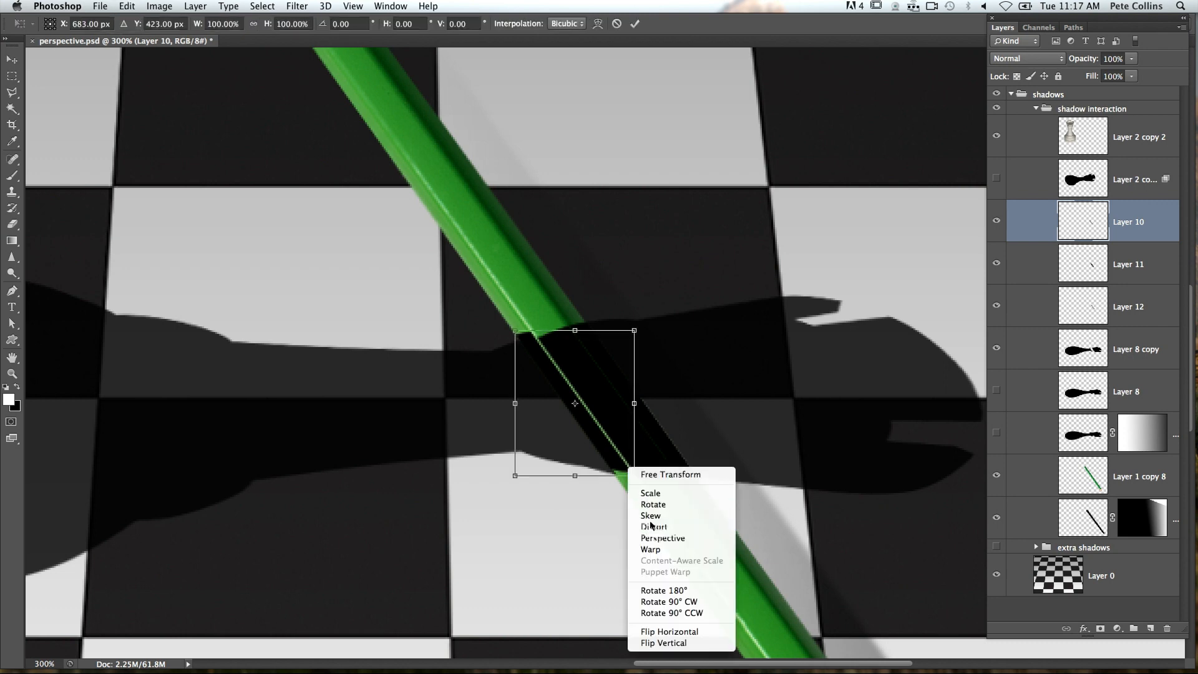
{"action": "left_click", "coordinate": [649, 530]}
{"action": "left_click_drag", "start_coordinate": [633, 474], "coordinate": [631, 472]}
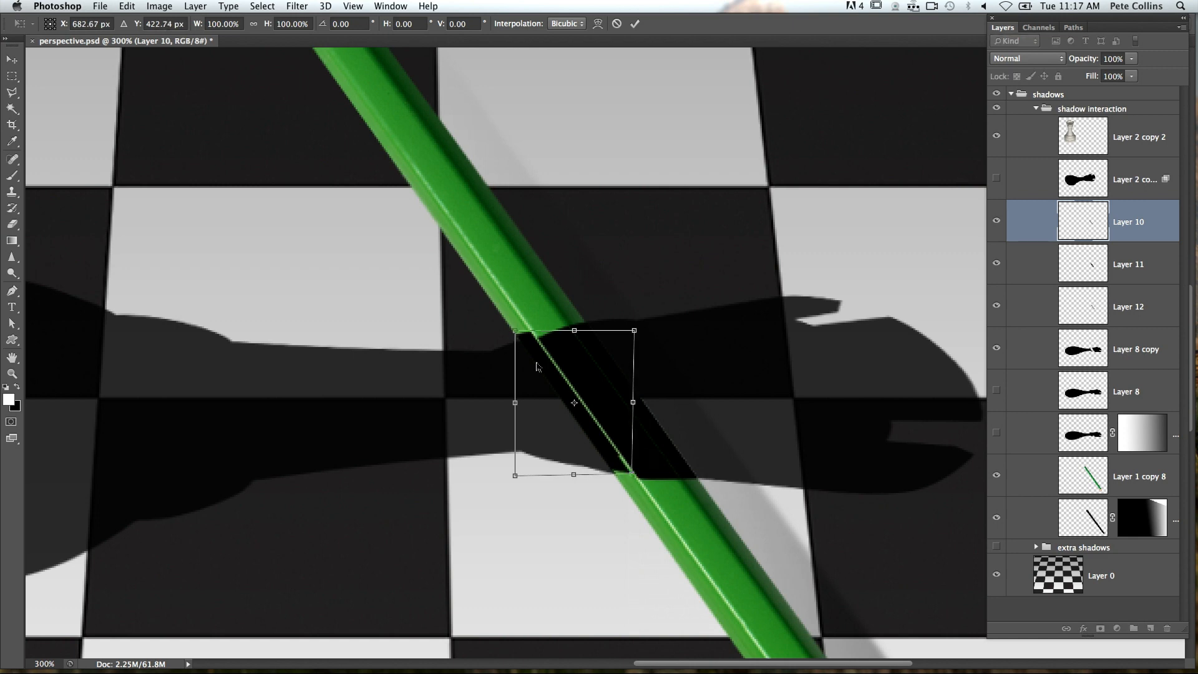
{"action": "key", "text": "Return"}
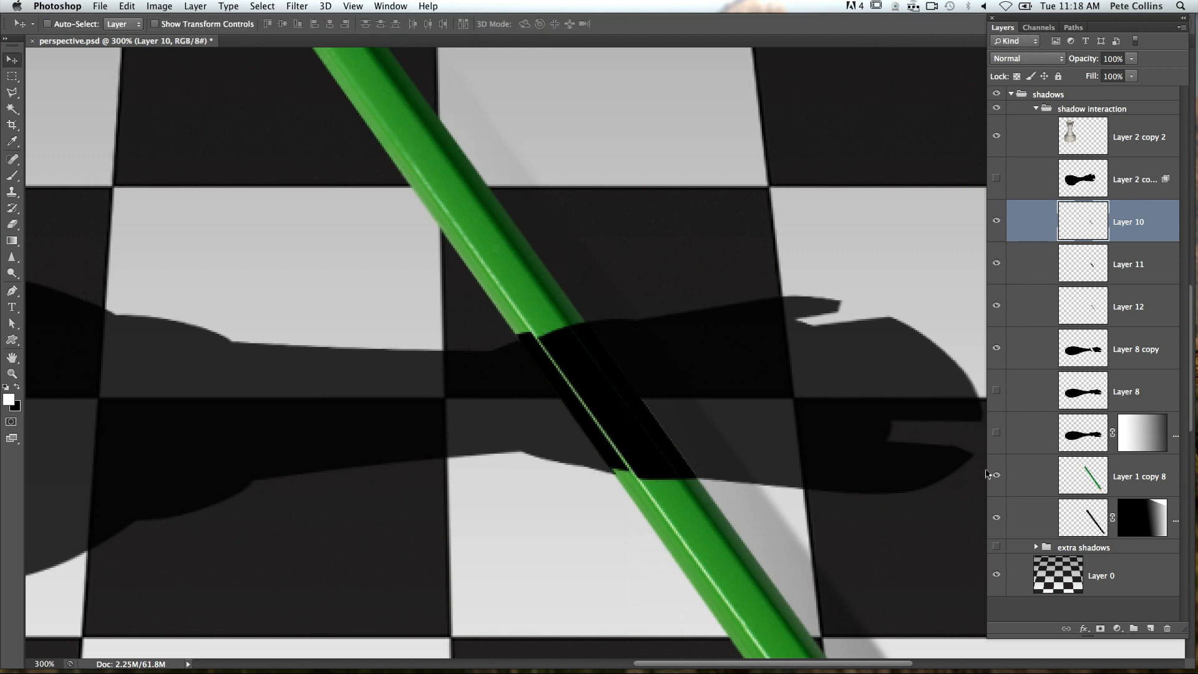
Add a layer mask to Layer 10, ready the Brush with black at 52% flow, and undo a trial dab
{"action": "left_click", "coordinate": [1100, 629]}
{"action": "left_click", "coordinate": [12, 176]}
{"action": "left_click", "coordinate": [18, 387]}
{"action": "key", "text": "shift+5"}
{"action": "key", "text": "shift+2"}
{"action": "left_click", "coordinate": [619, 471]}
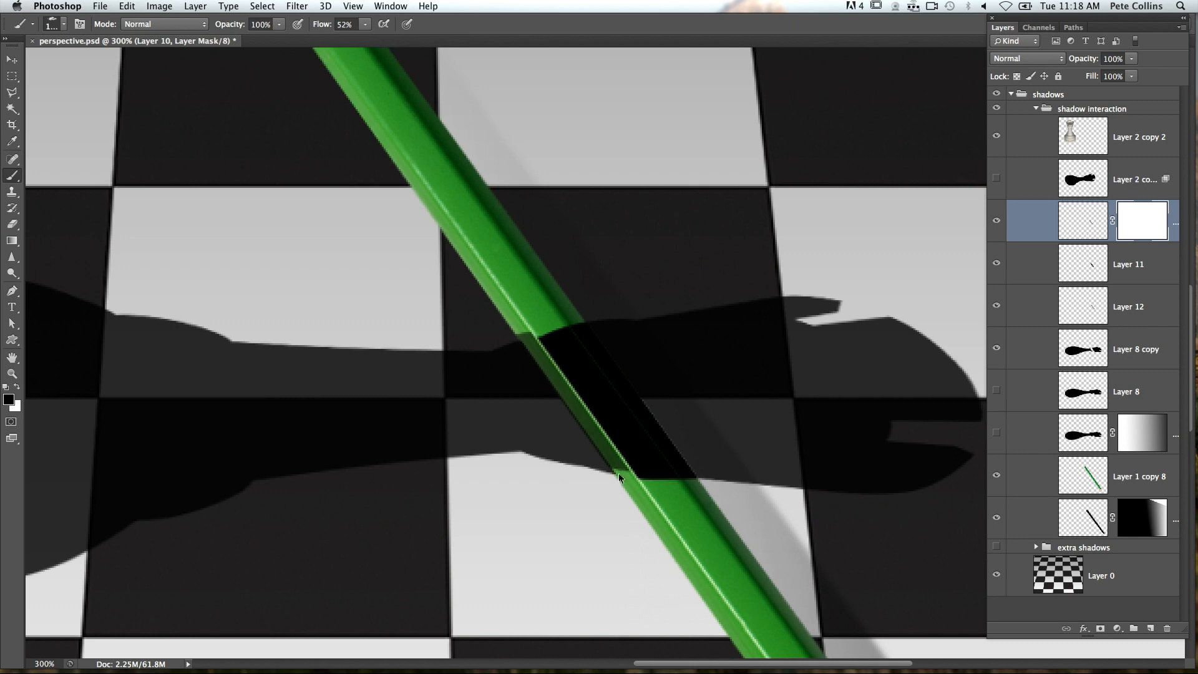
{"action": "key", "text": "super+z"}
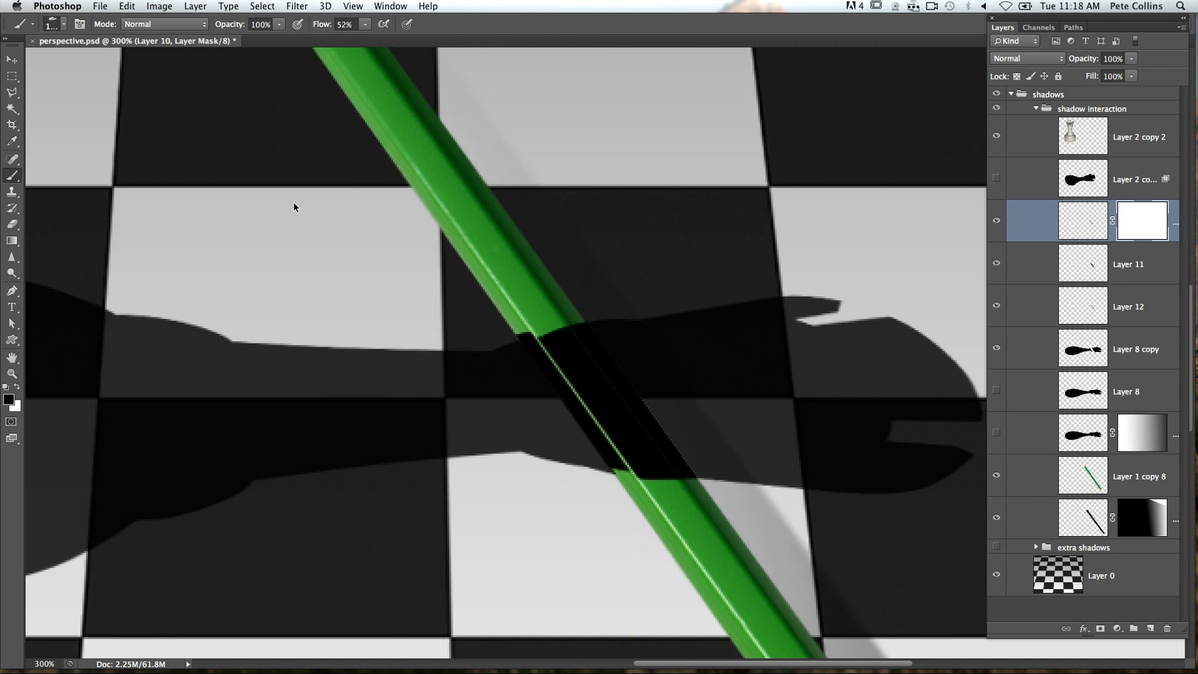
Mask away both ends of the Layer 10 strip where they overhang the near facet, using a small 9 px brush
{"action": "left_click", "coordinate": [64, 27]}
{"action": "double_click", "coordinate": [54, 102]}
{"action": "key", "text": "bracketleft"}
{"action": "key", "text": "bracketleft"}
{"action": "key", "text": "bracketleft"}
{"action": "left_click_drag", "start_coordinate": [687, 449], "coordinate": [573, 455]}
{"action": "mouse_move", "coordinate": [640, 435]}
{"action": "left_mouse_down"}
{"action": "mouse_move", "coordinate": [329, 461]}
{"action": "mouse_move", "coordinate": [191, 494]}
{"action": "left_mouse_up"}
{"action": "left_click", "coordinate": [520, 333]}
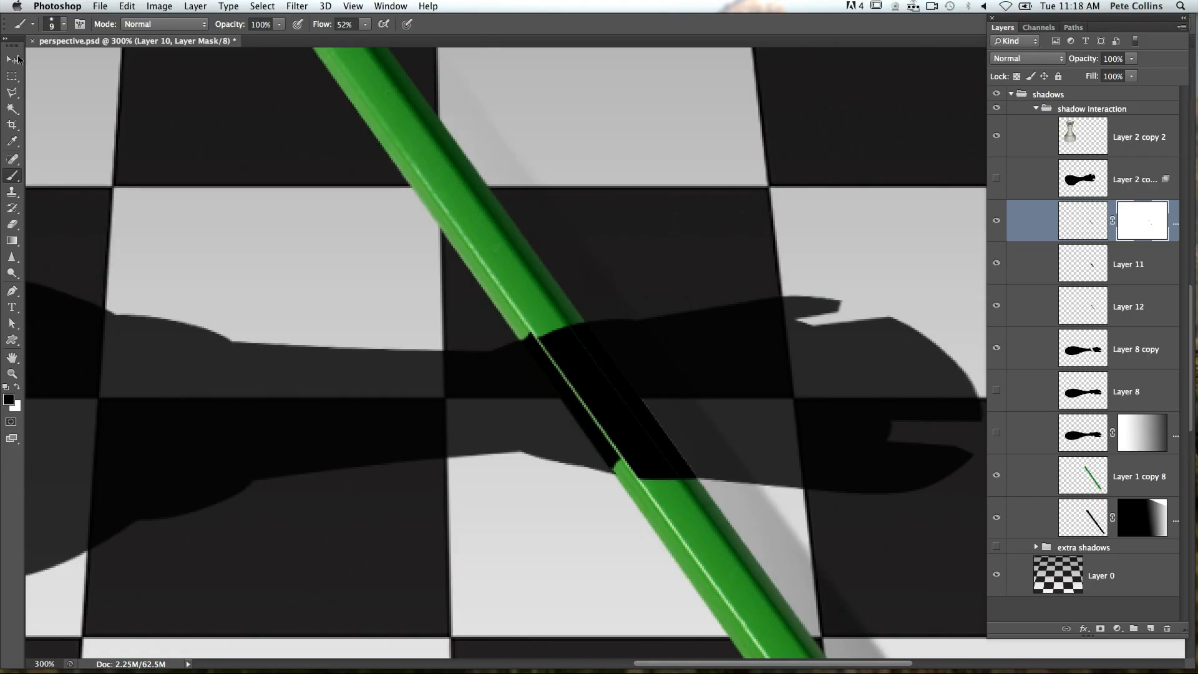
Move the Layer 11 strip on the pencil's middle facet slightly up toward the near facet's strip
{"action": "left_click", "coordinate": [13, 59]}
{"action": "key", "text": "x"}
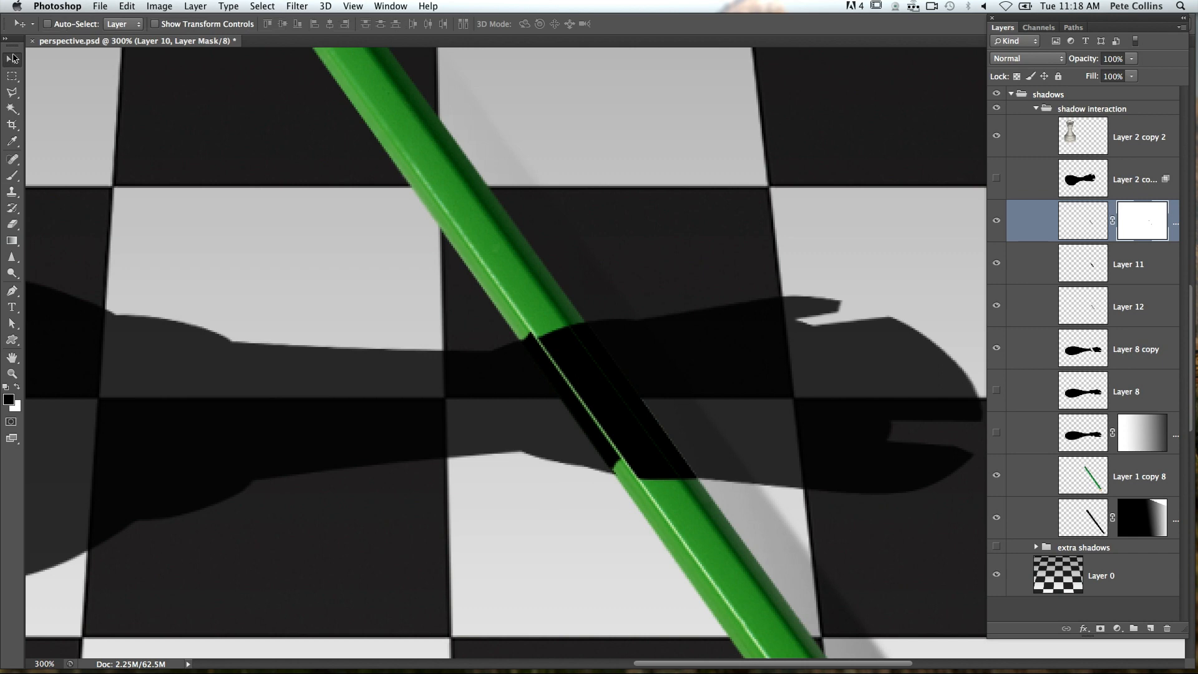
{"action": "left_click", "coordinate": [1087, 282]}
{"action": "left_click_drag", "start_coordinate": [624, 429], "coordinate": [613, 421]}
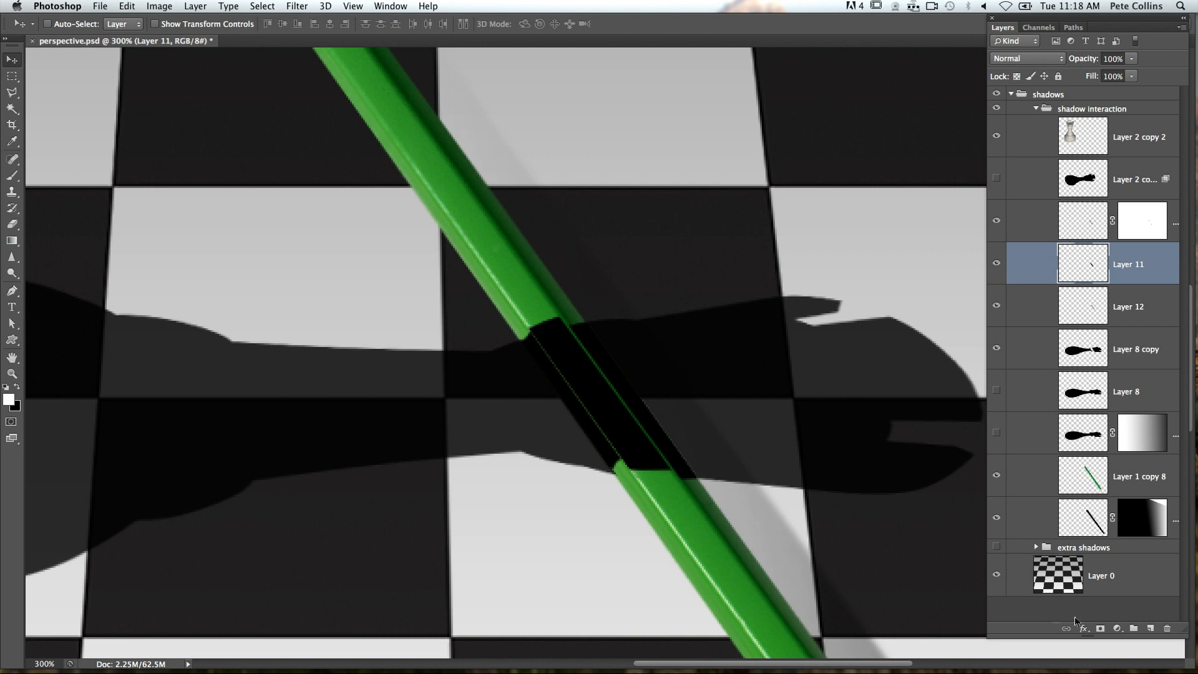
Add a layer mask to Layer 11 and brush away the strip's lower end so its shadow edge bends over the facet
{"action": "left_click", "coordinate": [1099, 628]}
{"action": "left_click", "coordinate": [12, 191]}
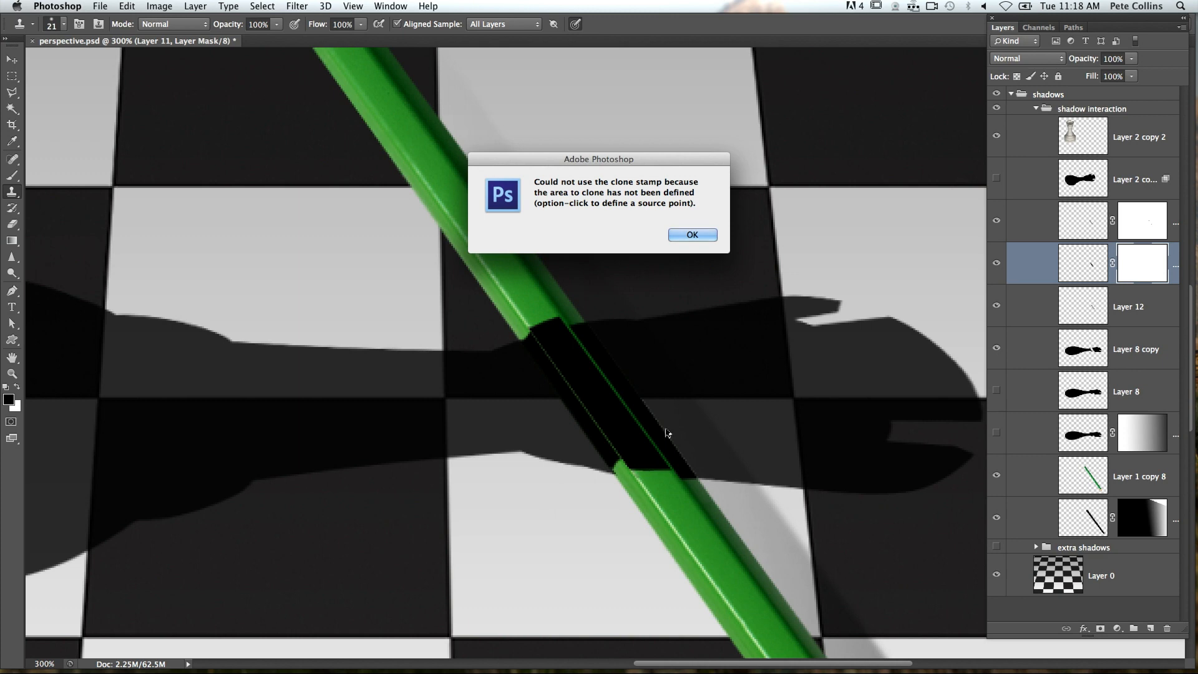
{"action": "left_click", "coordinate": [696, 236]}
{"action": "left_click", "coordinate": [997, 264]}
{"action": "left_click", "coordinate": [997, 263]}
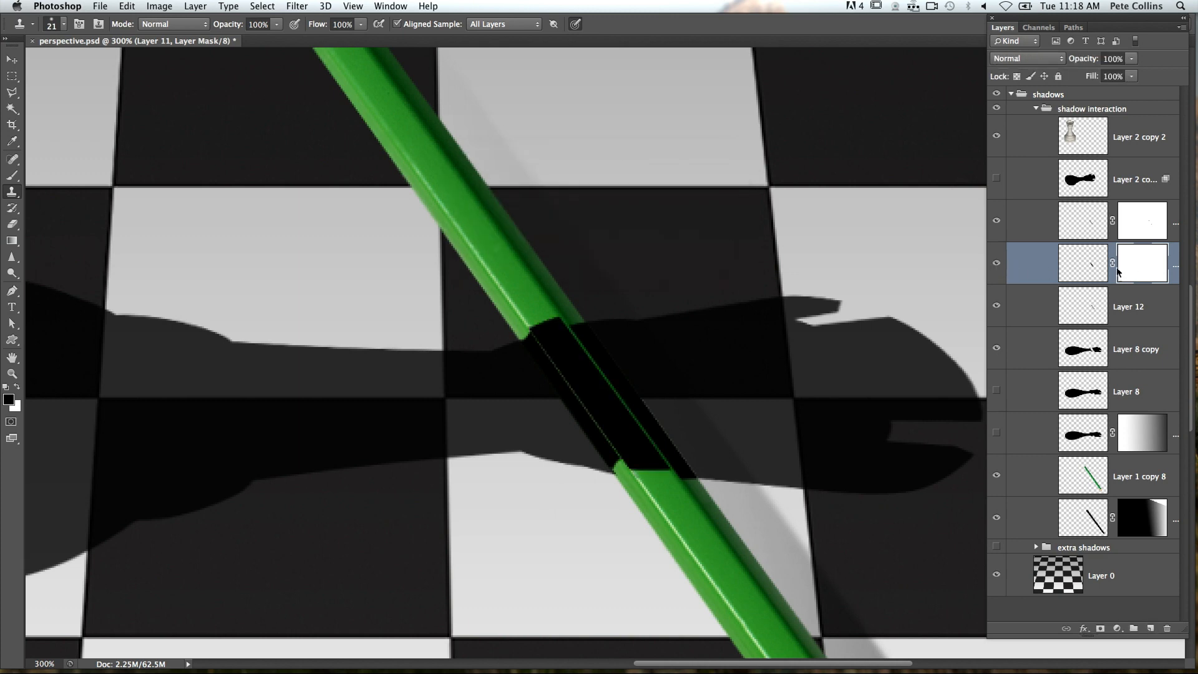
{"action": "left_click", "coordinate": [12, 175]}
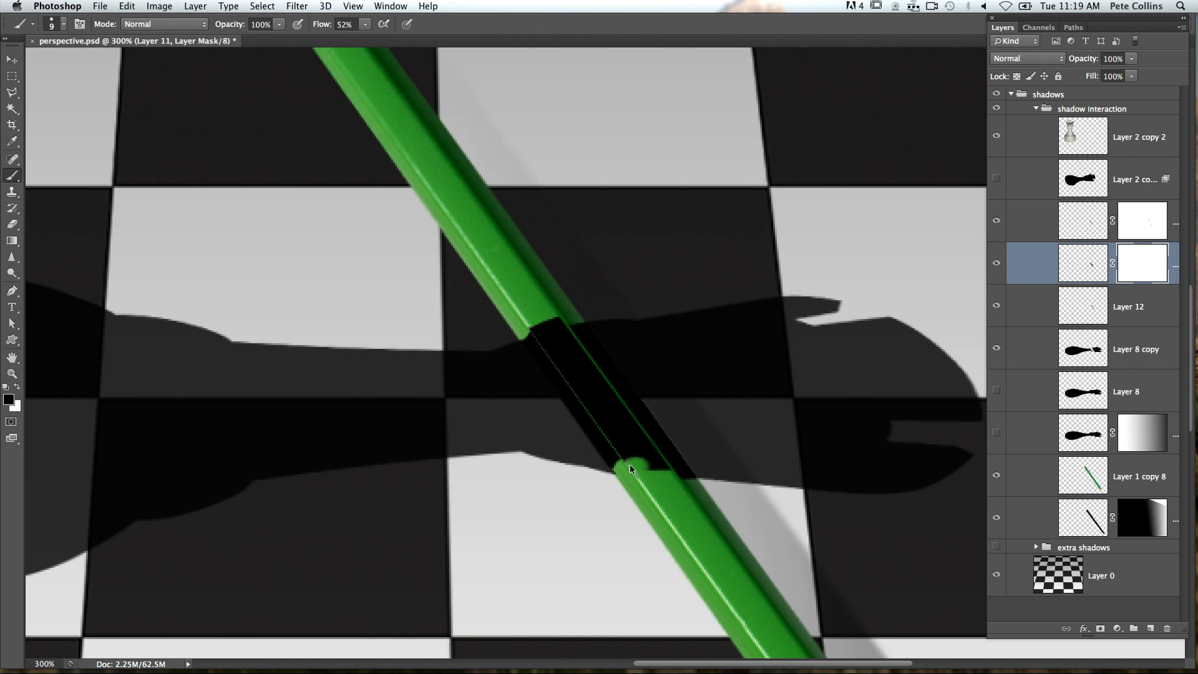
{"action": "left_click_drag", "start_coordinate": [631, 467], "coordinate": [655, 466]}
Select the Layer 12 strip on the dark far facet and move it slightly up the pencil
{"action": "left_click", "coordinate": [1092, 312]}
{"action": "key", "text": "x"}
{"action": "key", "text": "v"}
{"action": "left_click_drag", "start_coordinate": [649, 426], "coordinate": [649, 410]}
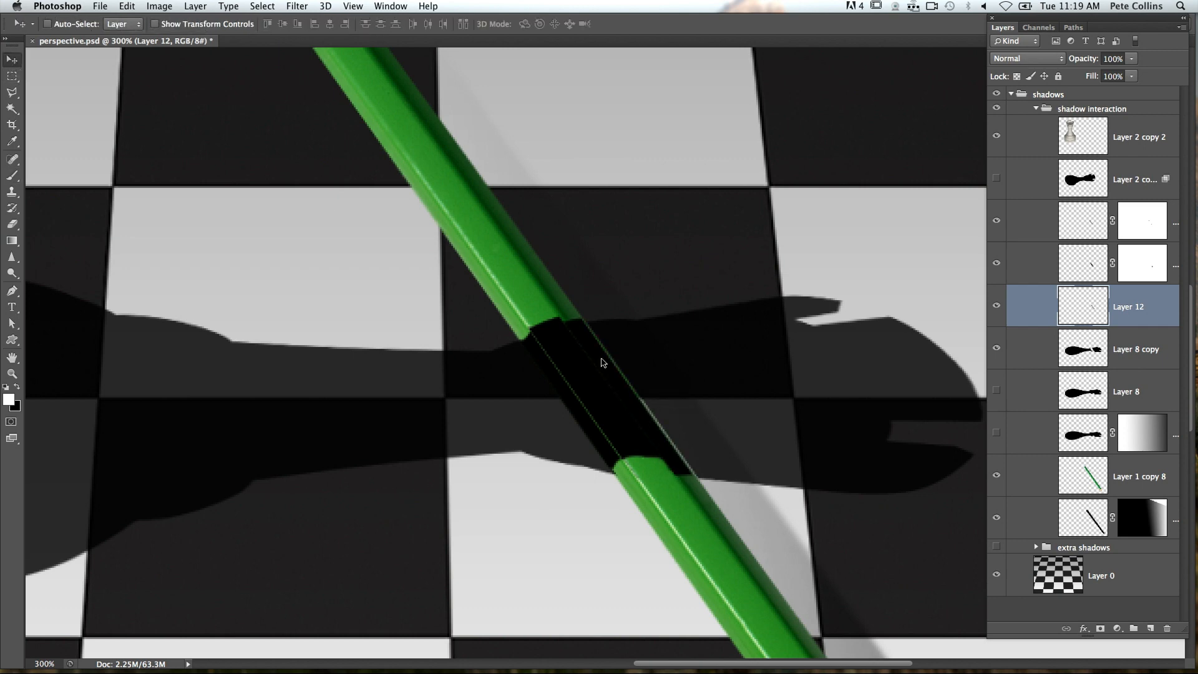
Add a layer mask to Layer 12 and brush away the strip's lower end to match the middle strip
{"action": "left_click", "coordinate": [1100, 629]}
{"action": "key", "text": "b"}
{"action": "key", "text": "x"}
{"action": "left_click_drag", "start_coordinate": [678, 472], "coordinate": [664, 470]}
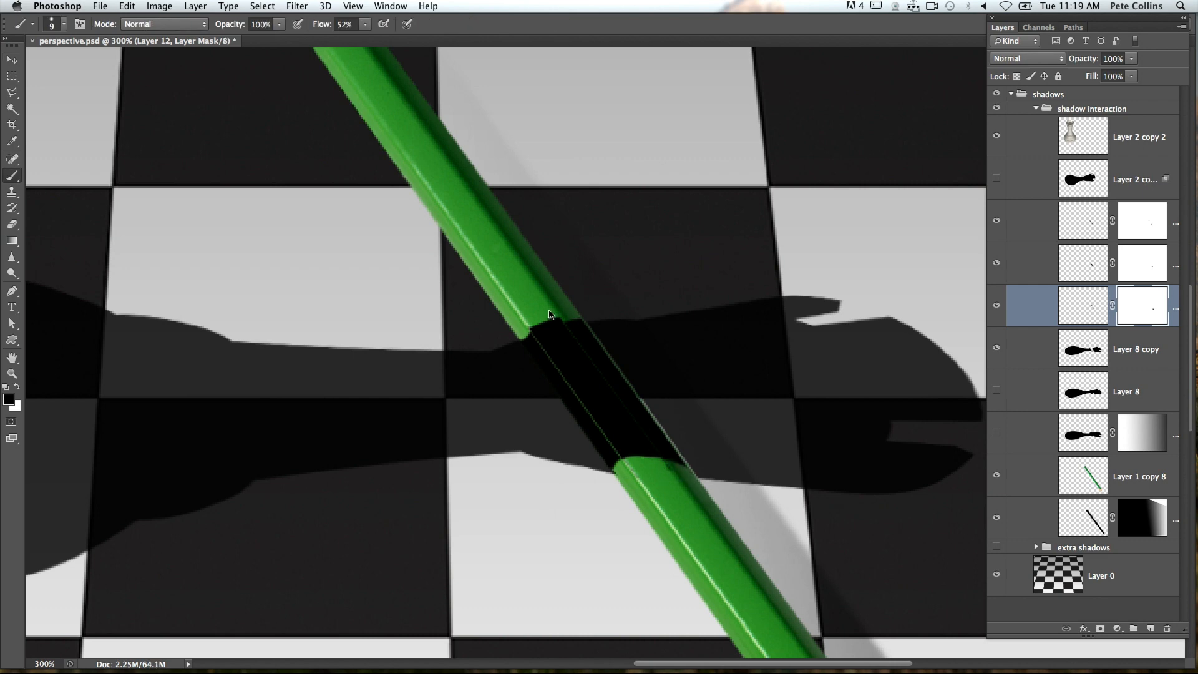
Hide the three masked strip layers and Layer 8 copy, and show Layer 8 with the complete bent rook shadow
{"action": "key", "text": "super+1"}
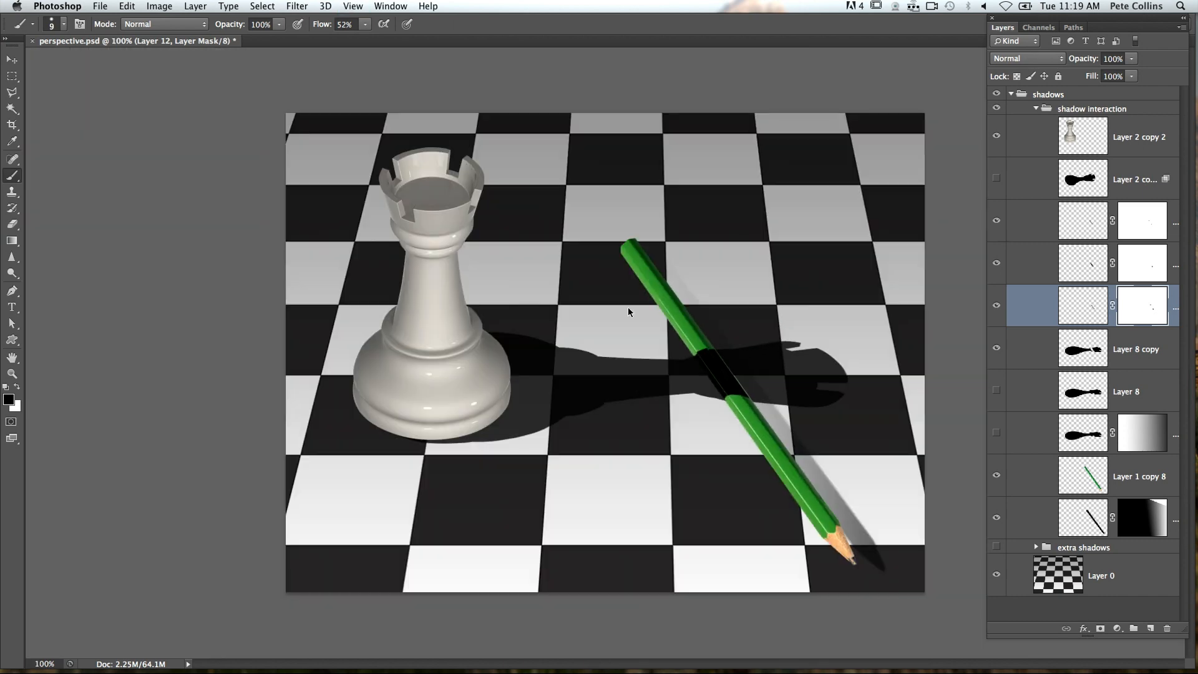
{"action": "left_click_drag", "start_coordinate": [998, 219], "coordinate": [997, 348]}
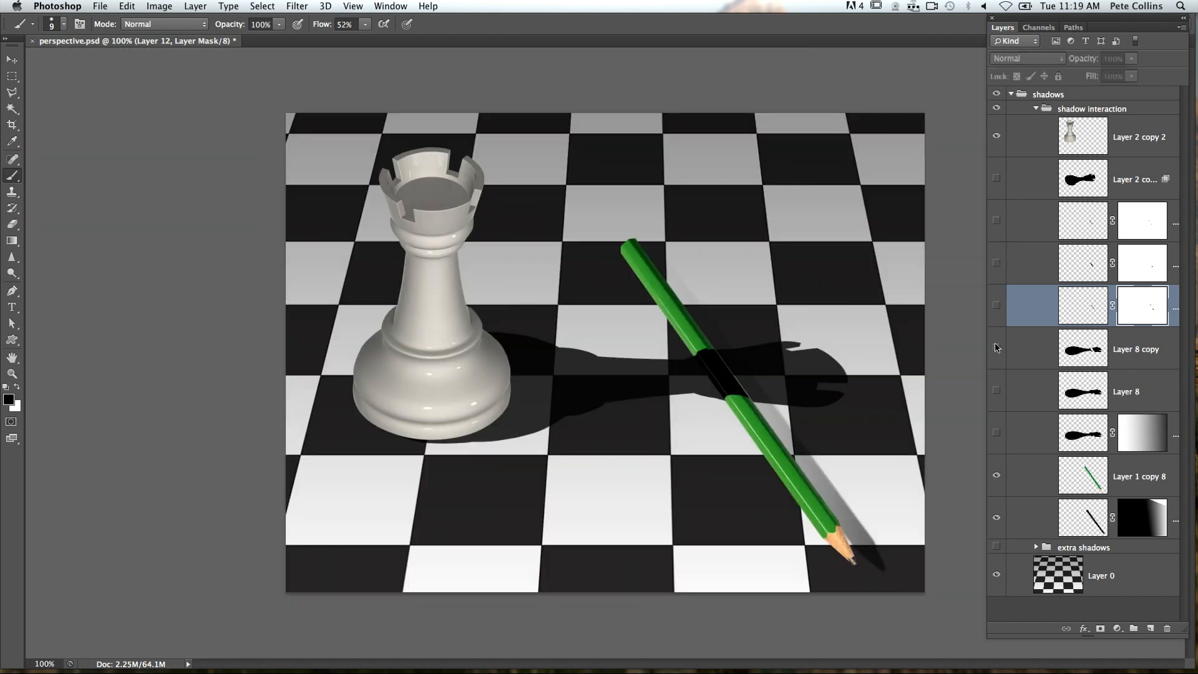
{"action": "left_click", "coordinate": [997, 392]}
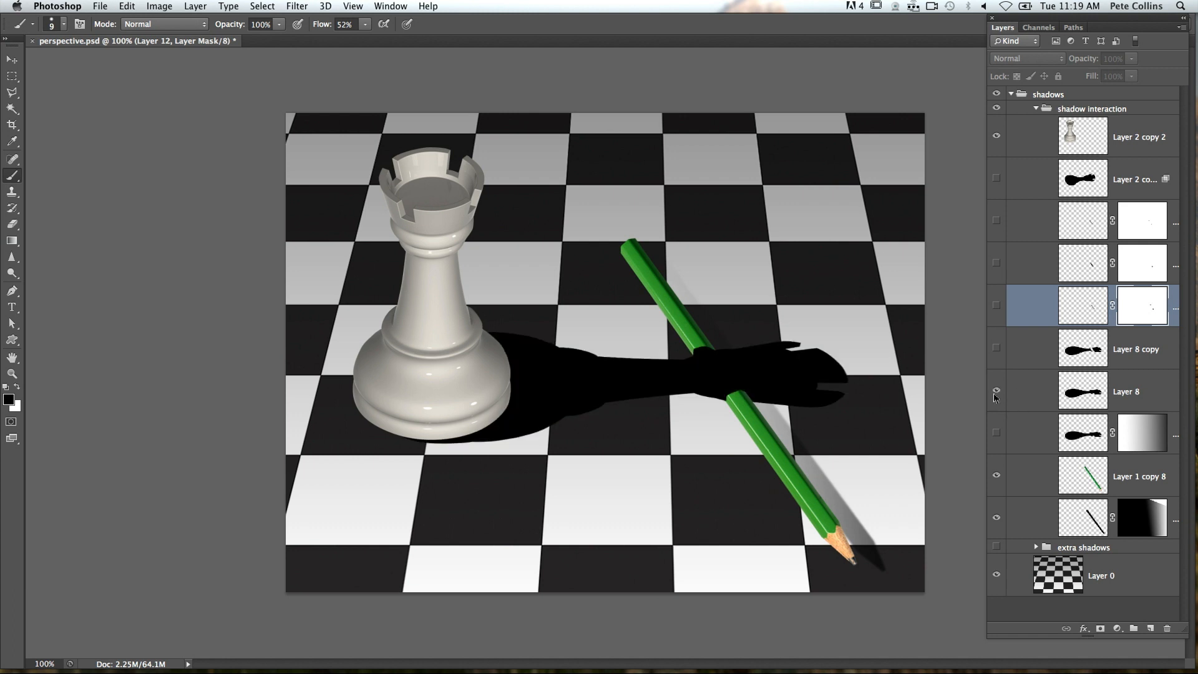
{"action": "left_click", "coordinate": [996, 432]}
{"action": "key", "text": "super+plus"}
{"action": "key", "text": "super+plus"}
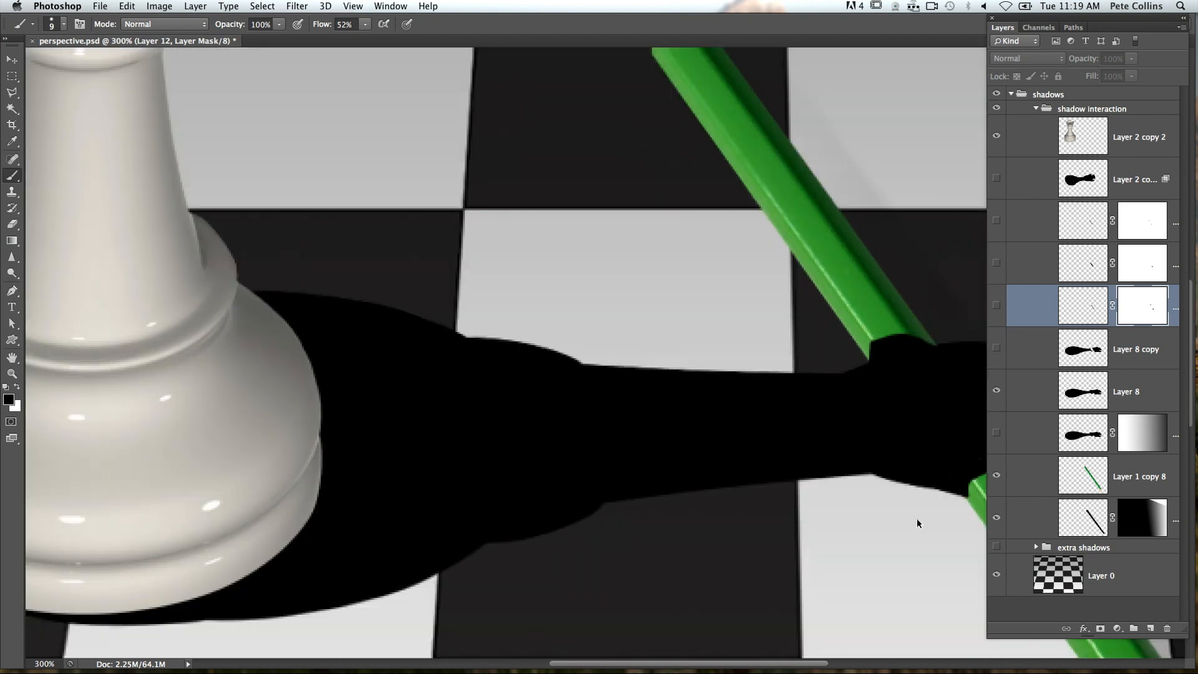
{"action": "scroll", "coordinate": [667, 509], "scroll_direction": "right", "scroll_amount": 5}
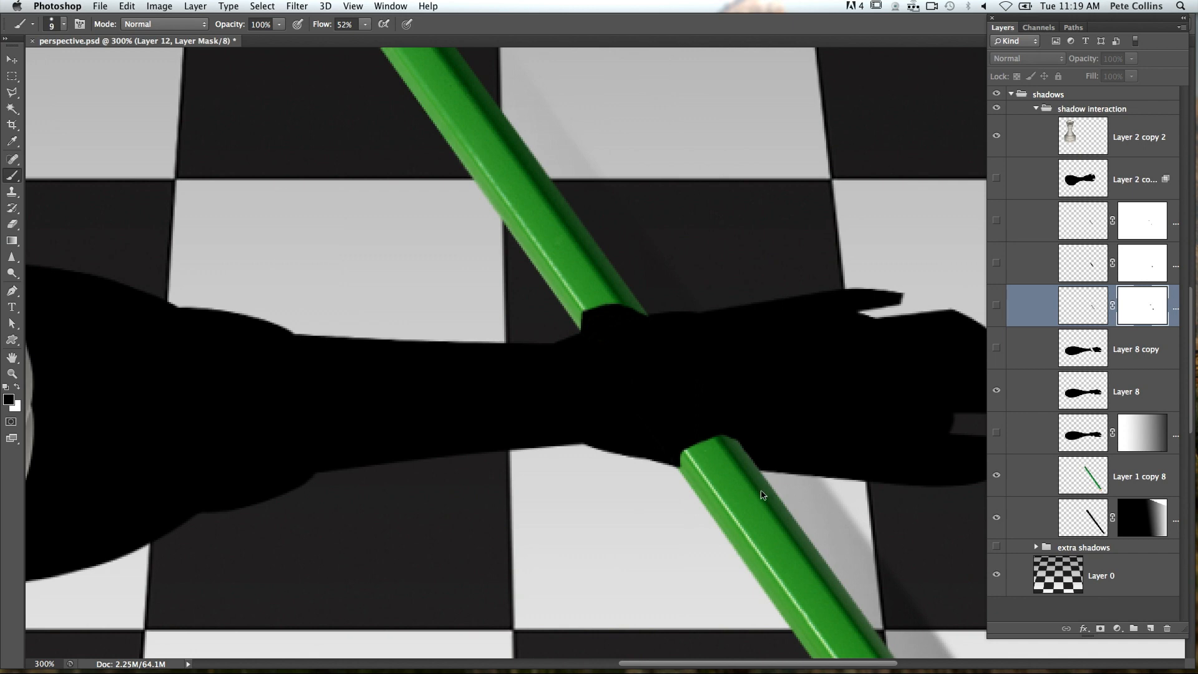
Soften the Layer 8 rook shadow with a Gaussian Blur of a few pixels
{"action": "left_click", "coordinate": [1030, 400]}
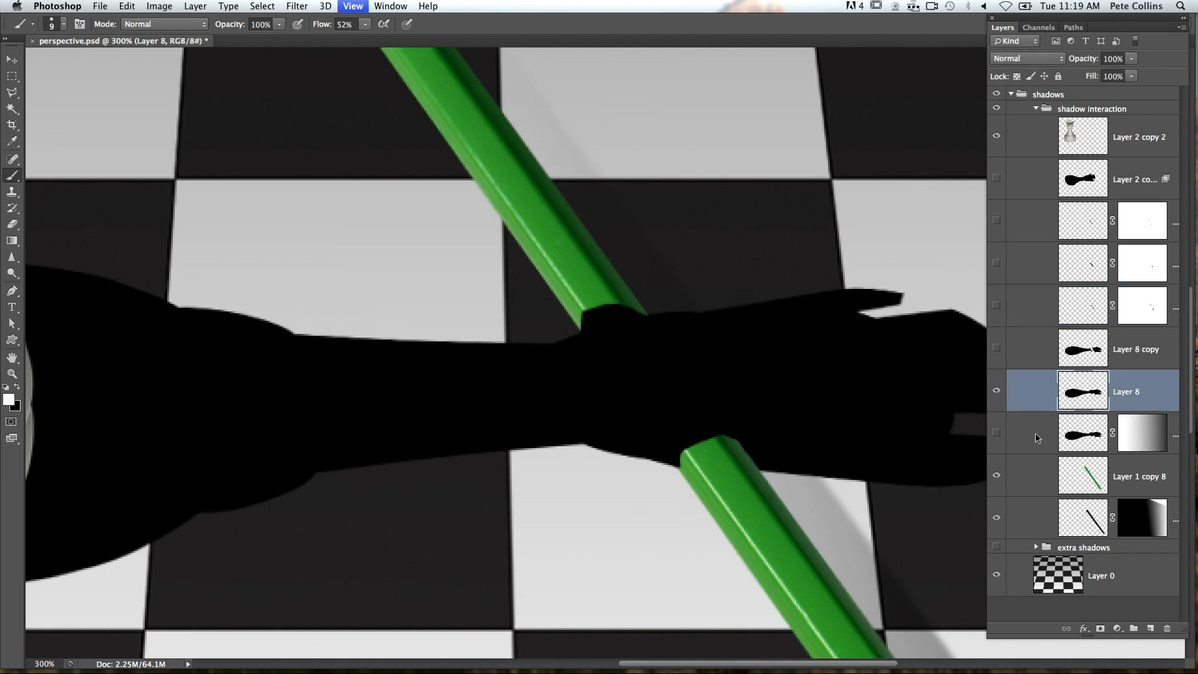
{"action": "key", "text": "super+1"}
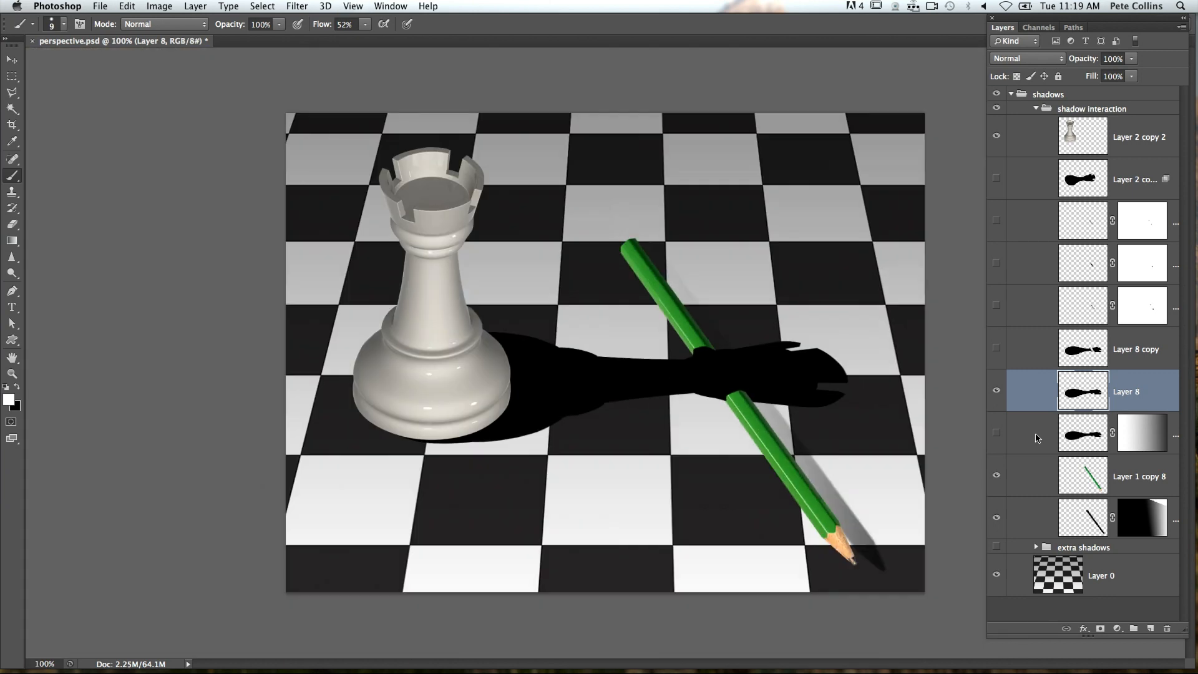
{"action": "left_click", "coordinate": [297, 6]}
{"action": "mouse_move", "coordinate": [344, 161]}
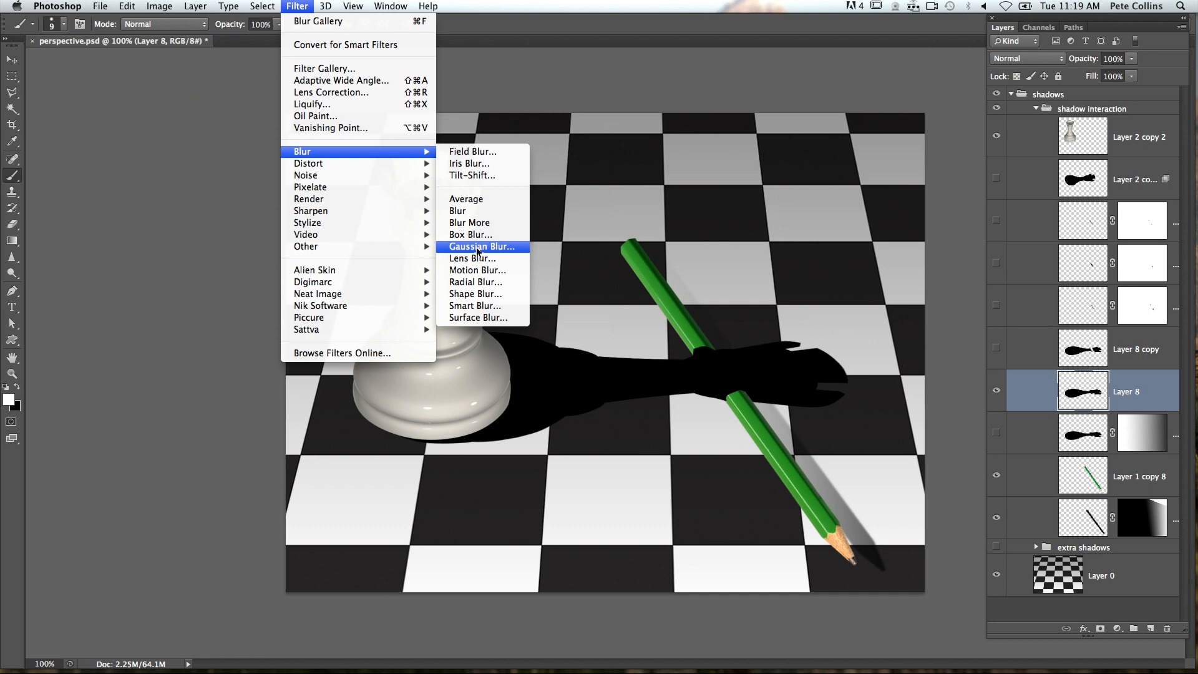
{"action": "left_click", "coordinate": [478, 249]}
{"action": "left_click_drag", "start_coordinate": [442, 292], "coordinate": [434, 293]}
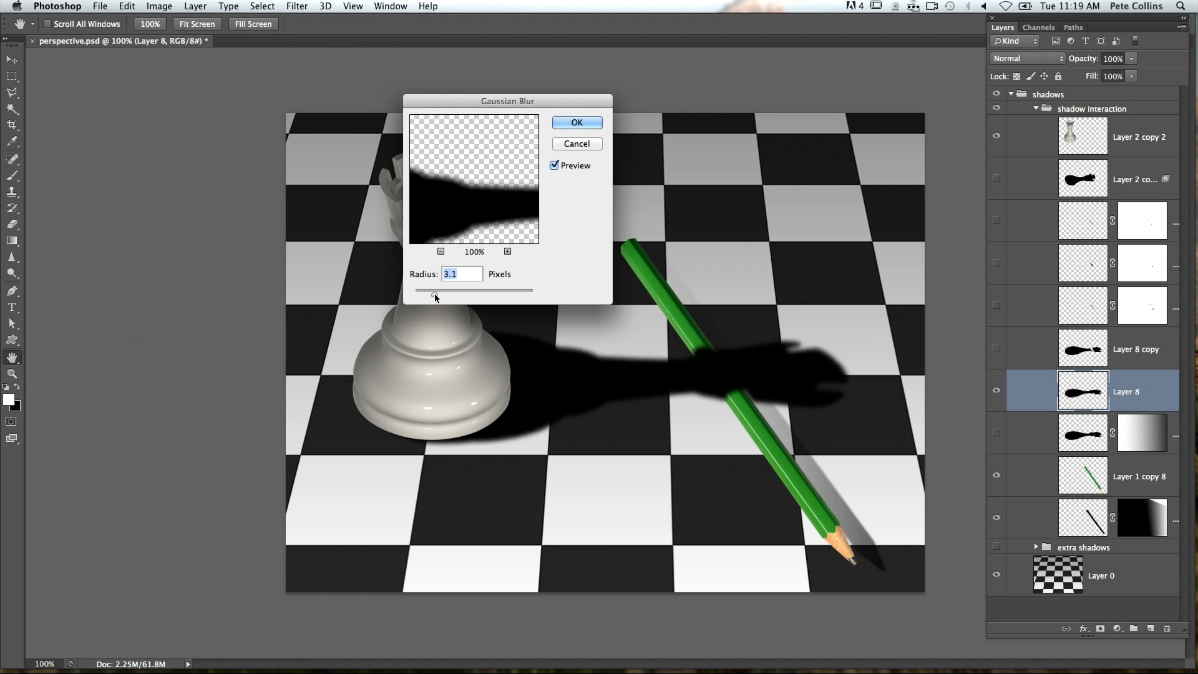
{"action": "left_click", "coordinate": [580, 123]}
{"action": "key", "text": "b"}
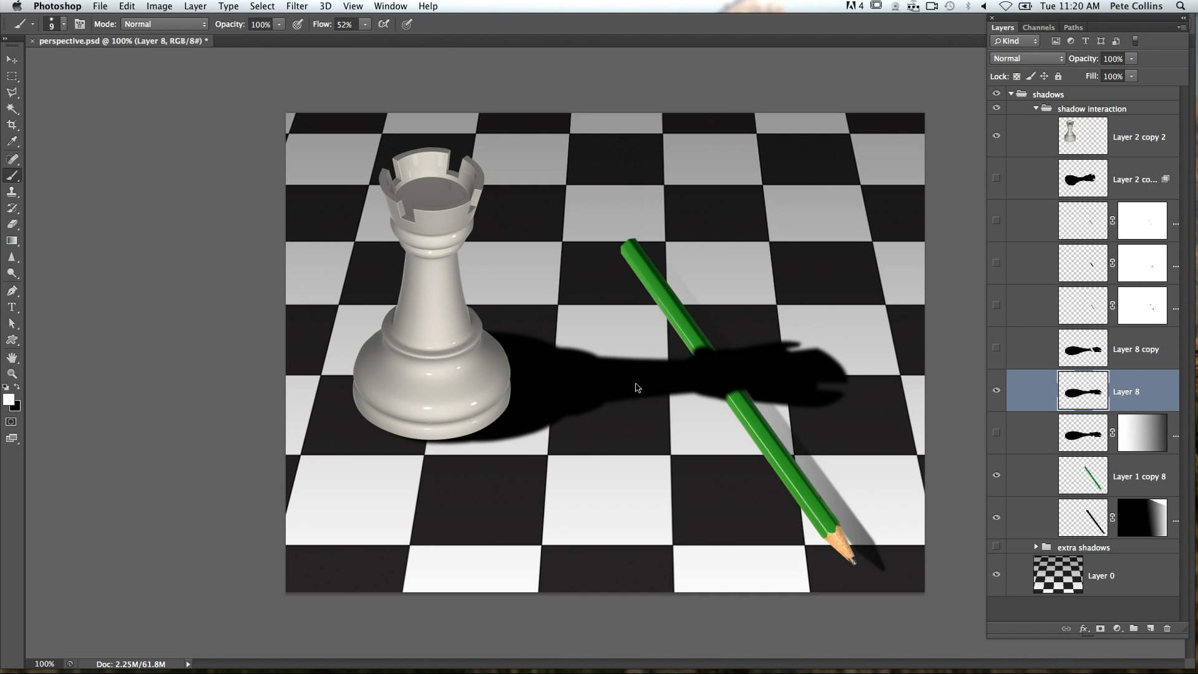
Add a layer mask to Layer 8 and fill it with a linear black-to-white gradient from beyond the shadow's tip to the rook's base
{"action": "left_click", "coordinate": [1099, 628]}
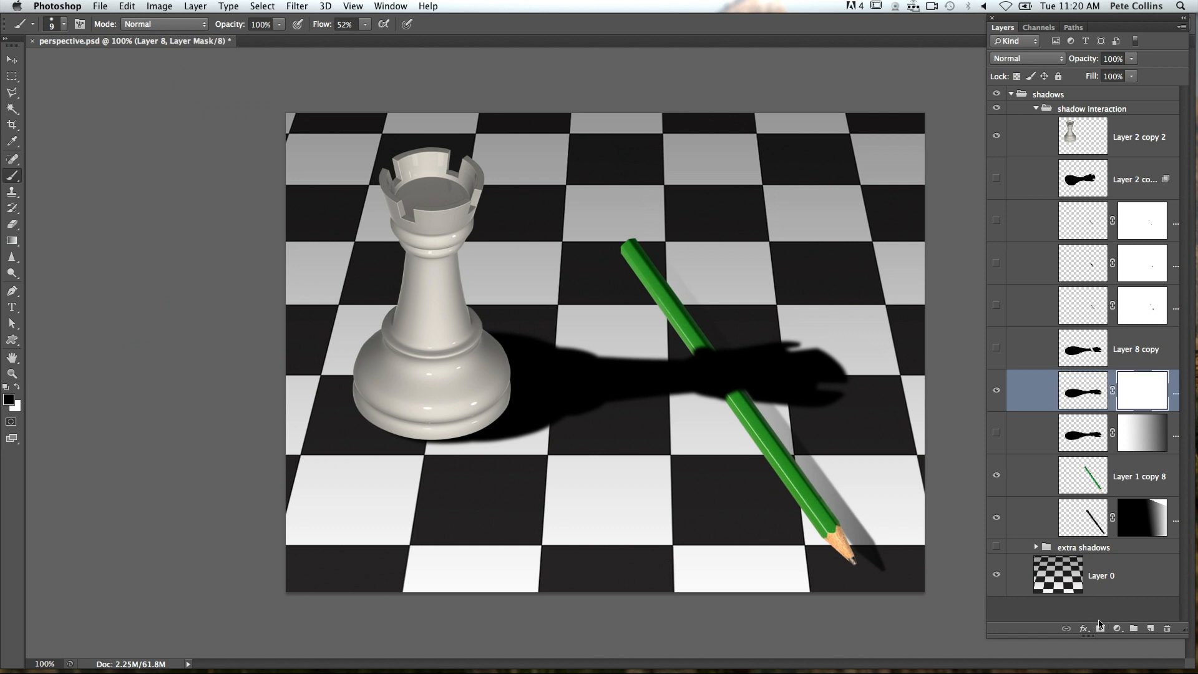
{"action": "left_click", "coordinate": [16, 241]}
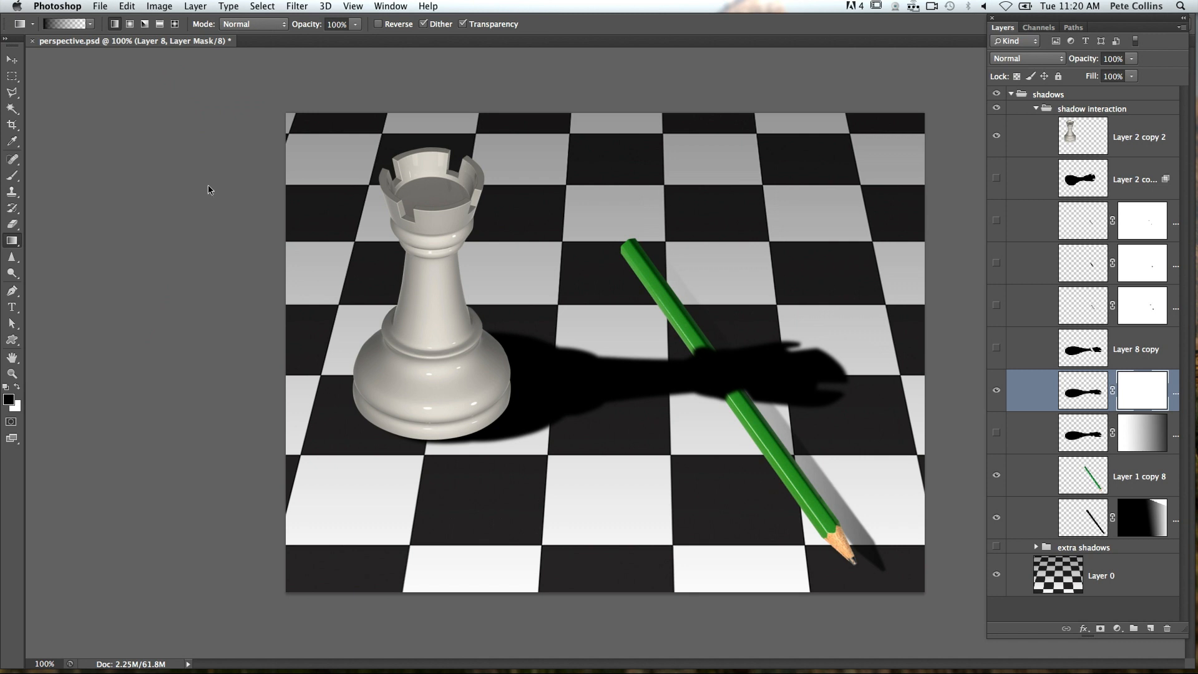
{"action": "left_click_drag", "start_coordinate": [908, 375], "coordinate": [353, 381]}
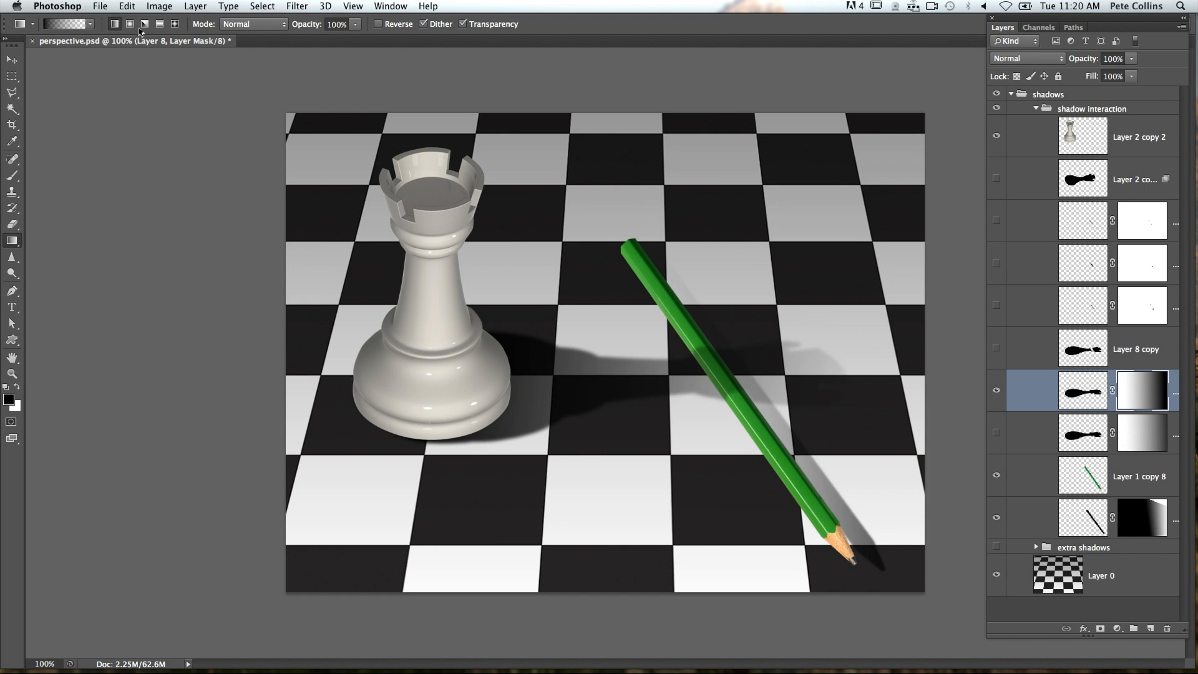
Fade the mask gradient on Layer 8 to 67% opacity
{"action": "left_click", "coordinate": [127, 7]}
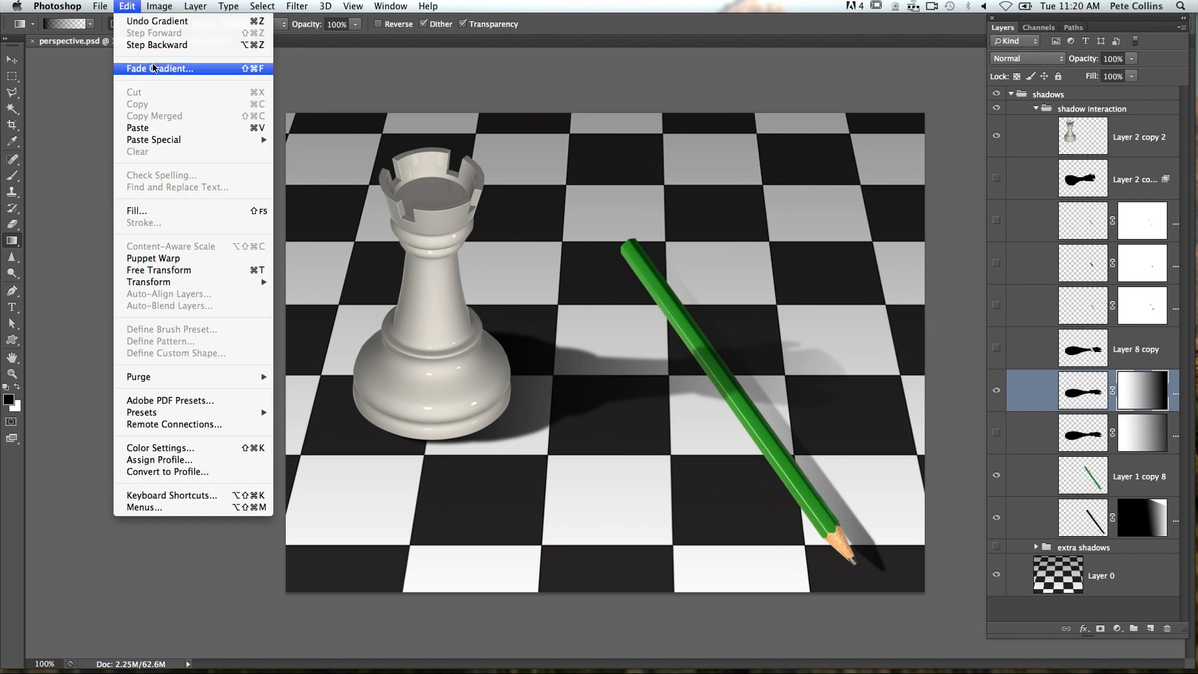
{"action": "left_click", "coordinate": [153, 68]}
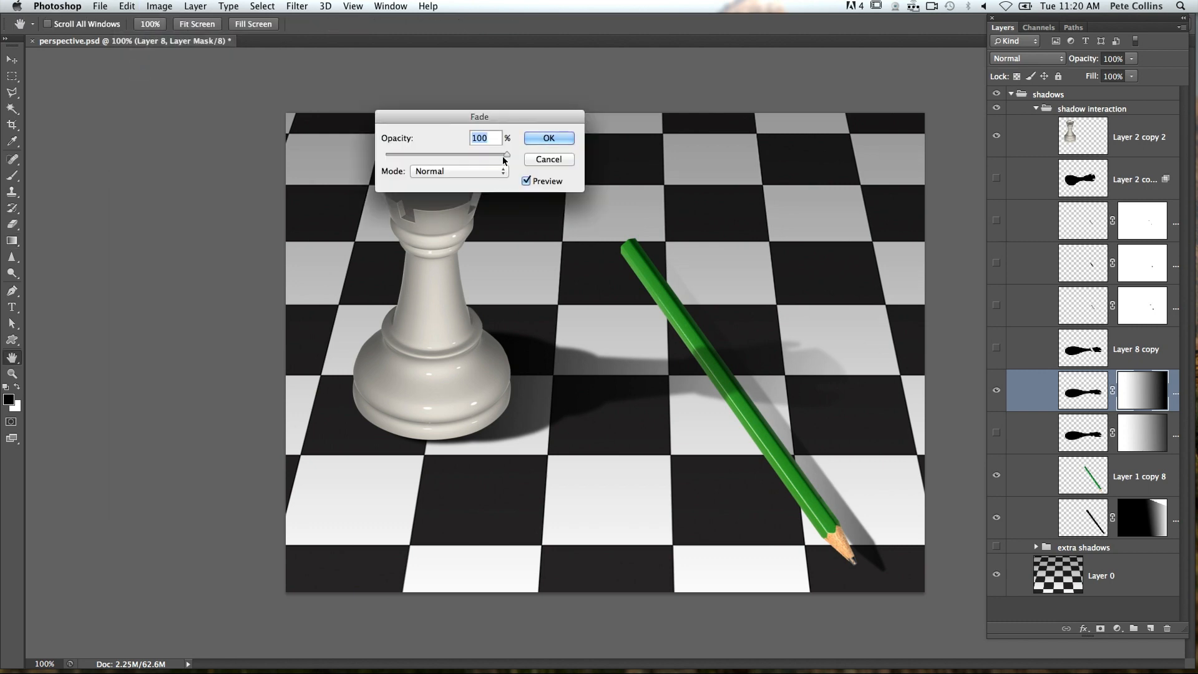
{"action": "left_click_drag", "start_coordinate": [506, 154], "coordinate": [462, 155]}
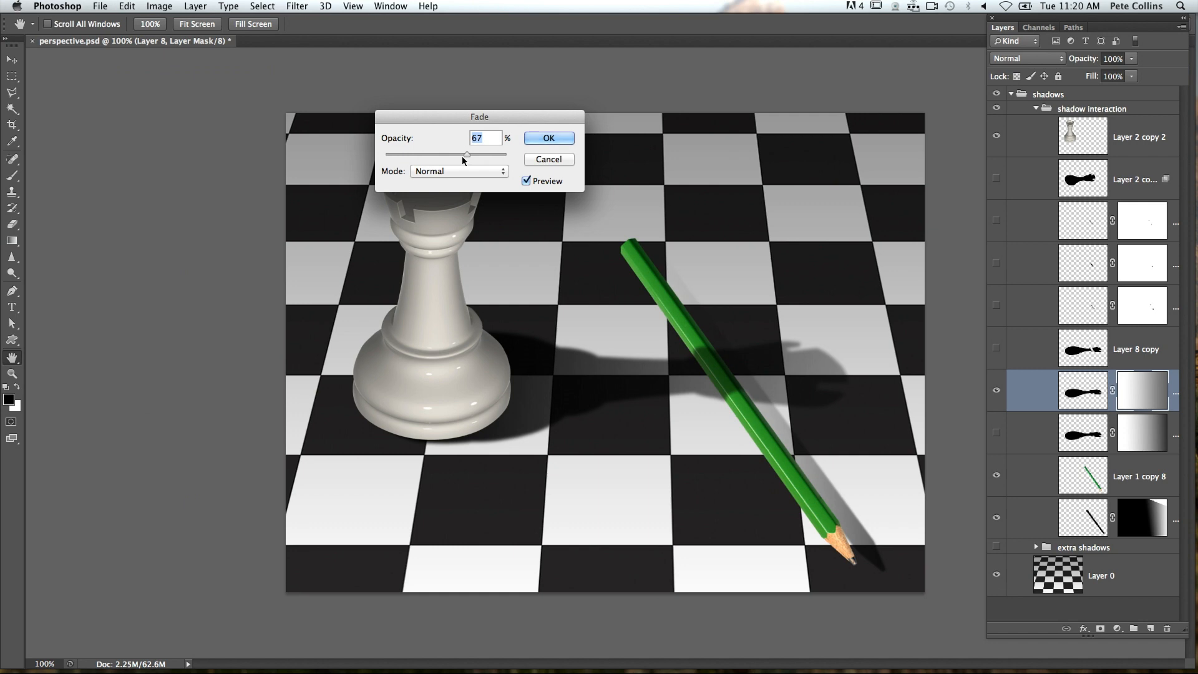
{"action": "left_click", "coordinate": [544, 141]}
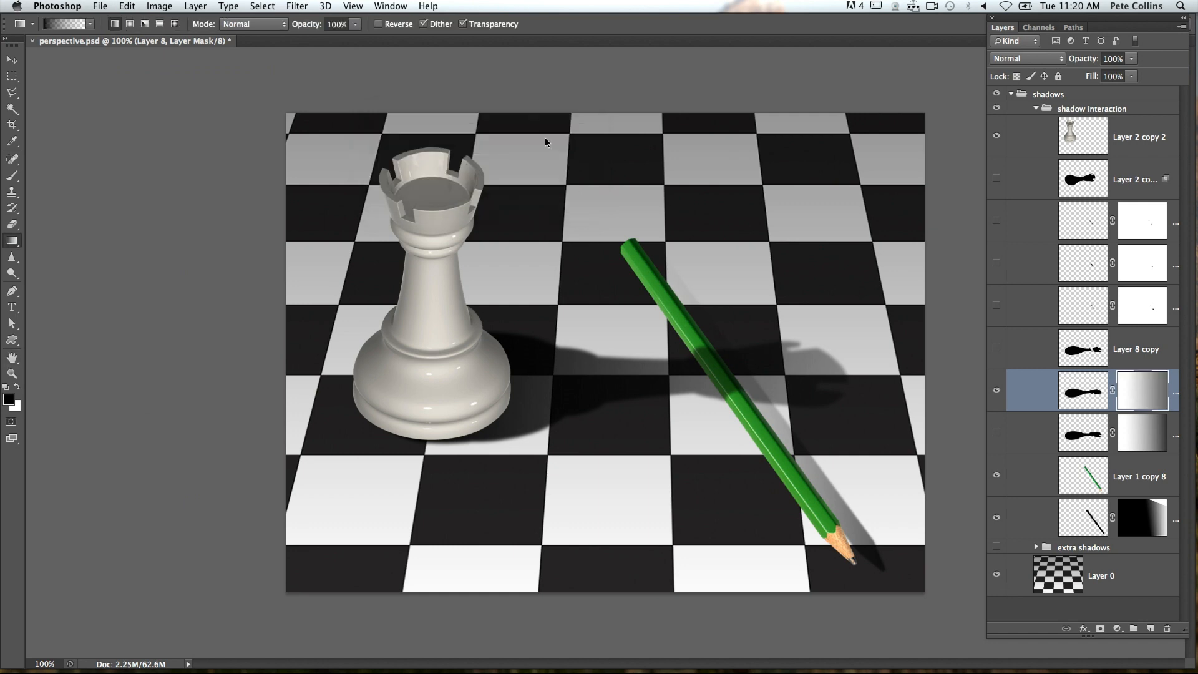